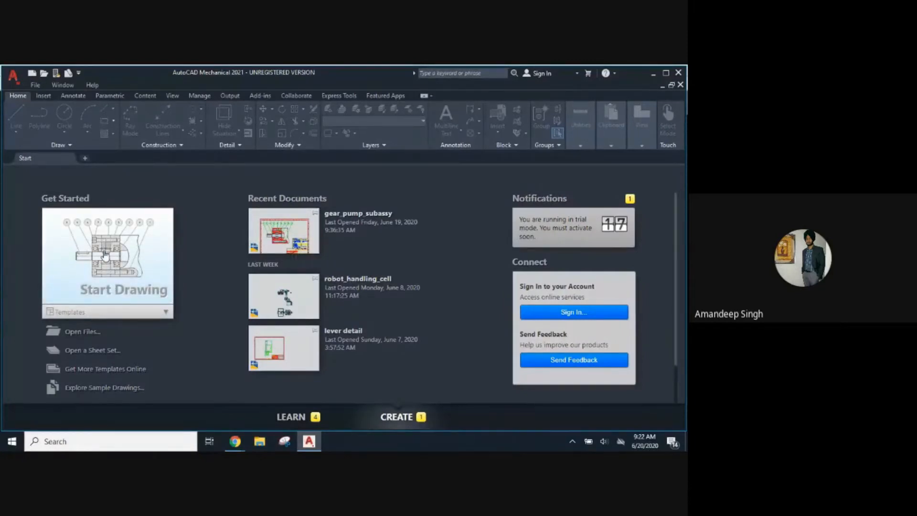
Start a new blank drawing.
click(101, 263)
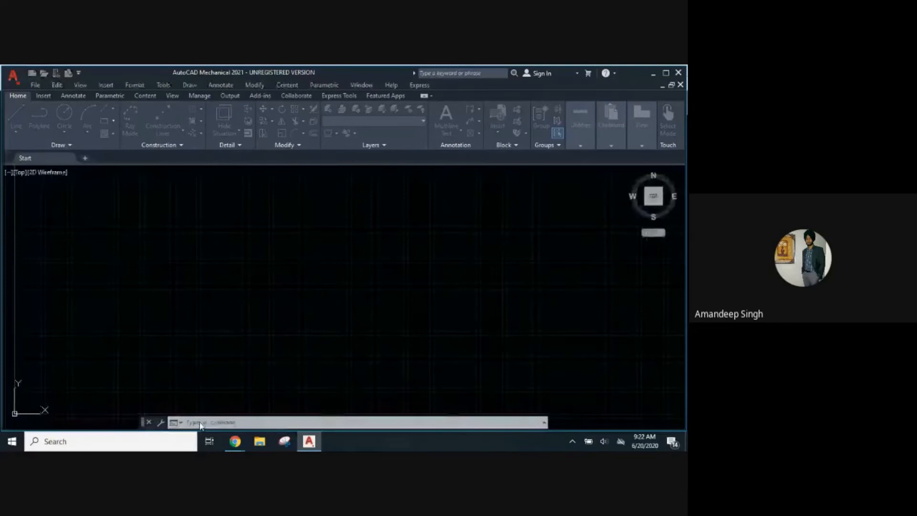
Switch to the Google Meet call window to check it and return to AutoCAD Mechanical.
mouse_move(235, 441)
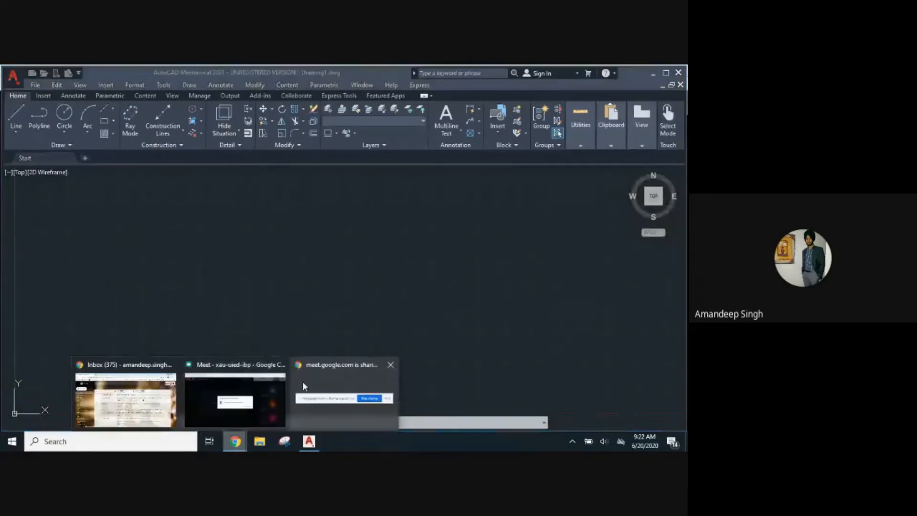
click(237, 400)
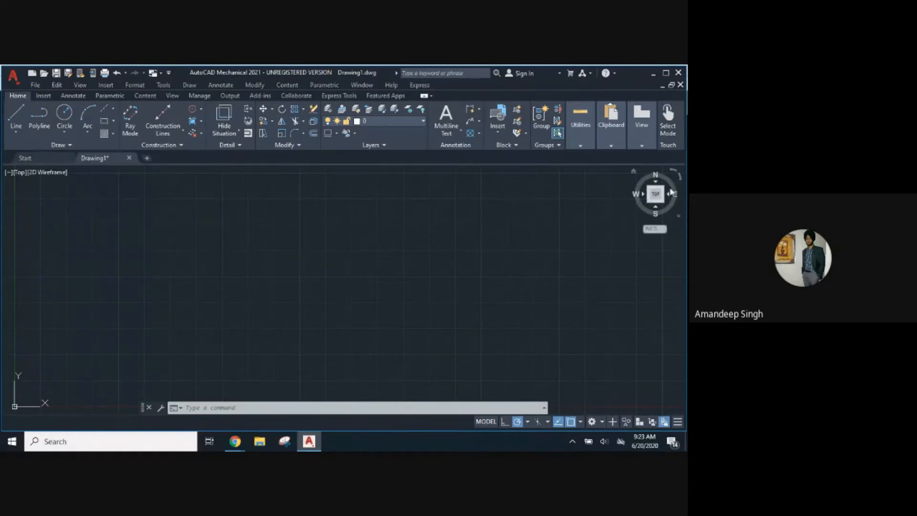
mouse_move(234, 445)
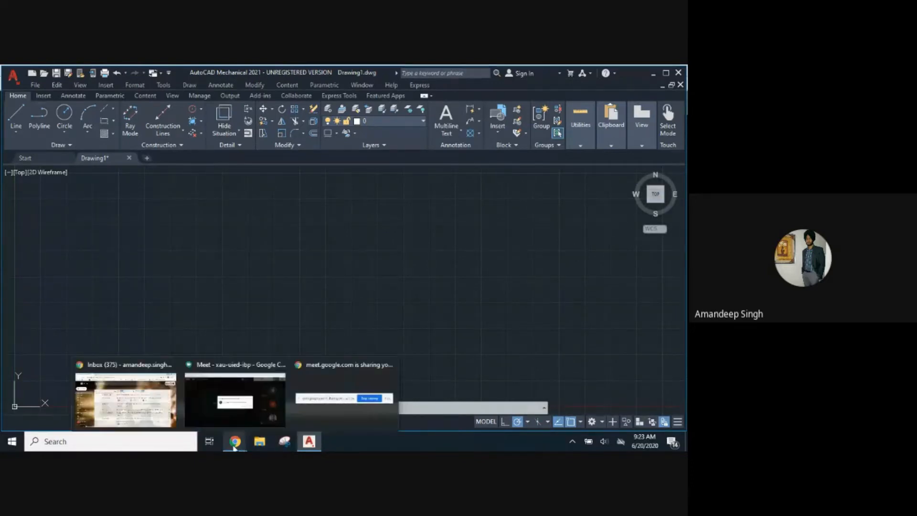
click(236, 371)
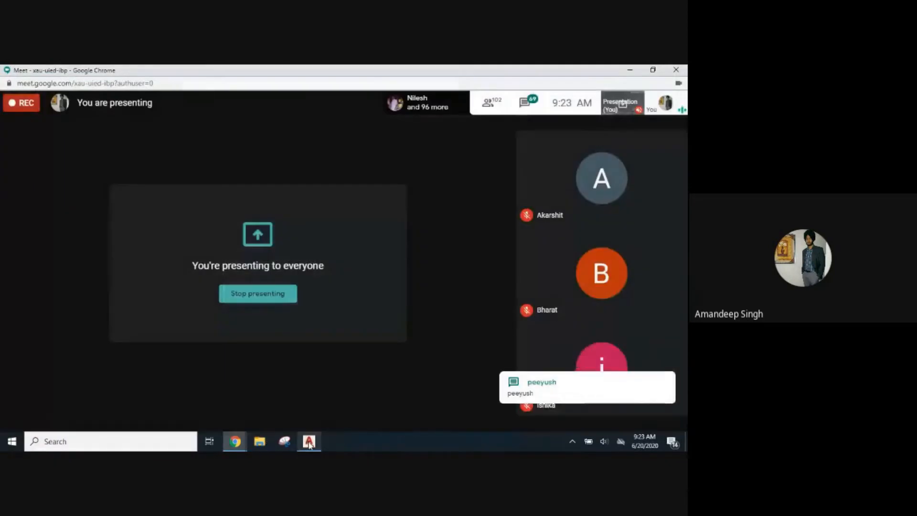
click(309, 442)
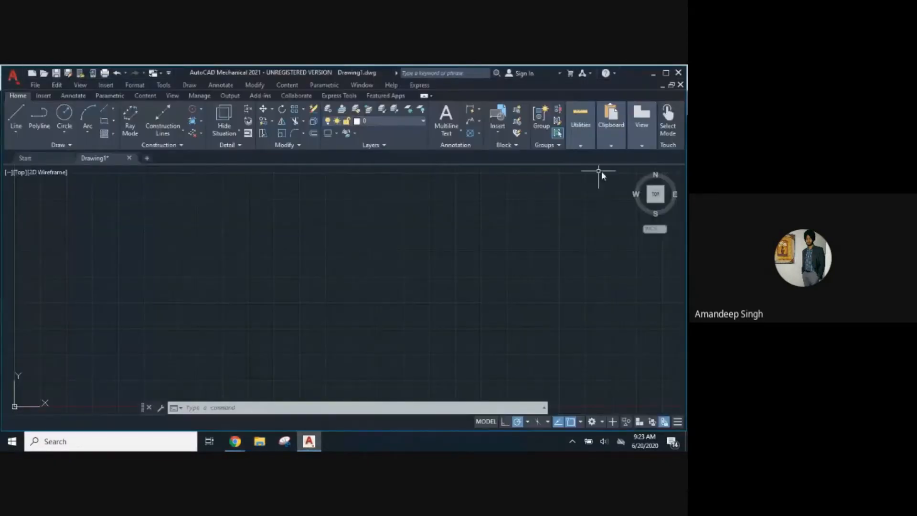
Admit the people waiting to join the Google Meet call and return to AutoCAD Mechanical.
mouse_move(235, 441)
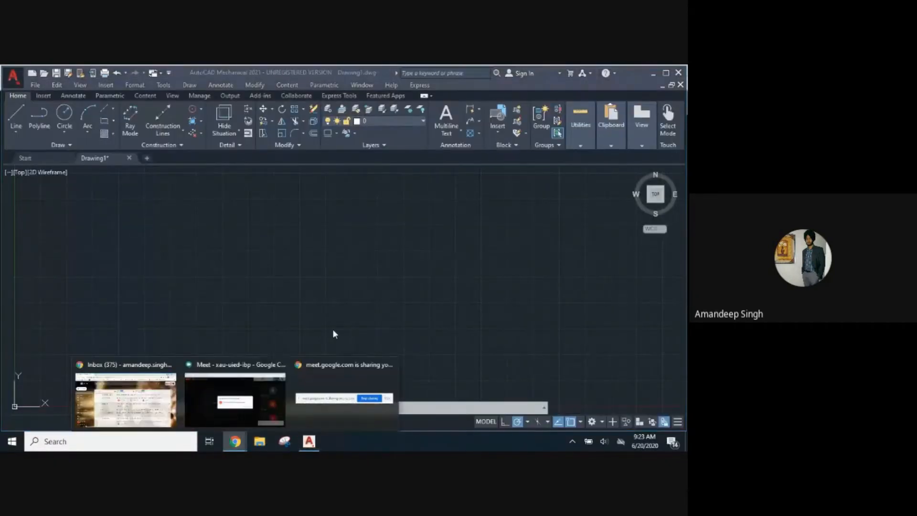
click(236, 382)
click(442, 289)
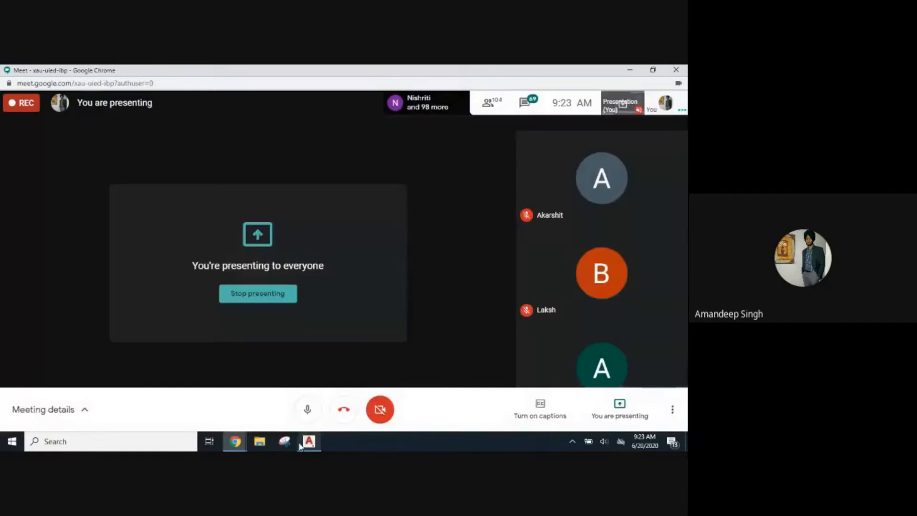
click(302, 446)
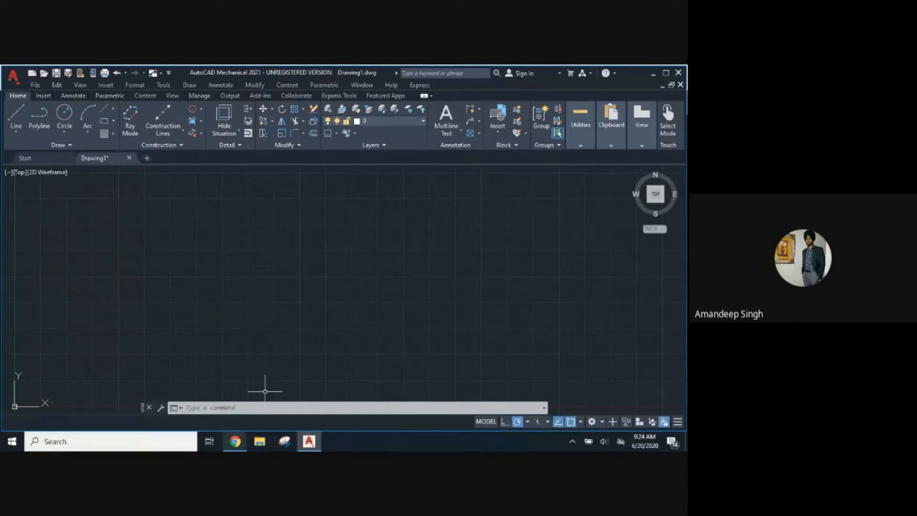
mouse_move(244, 447)
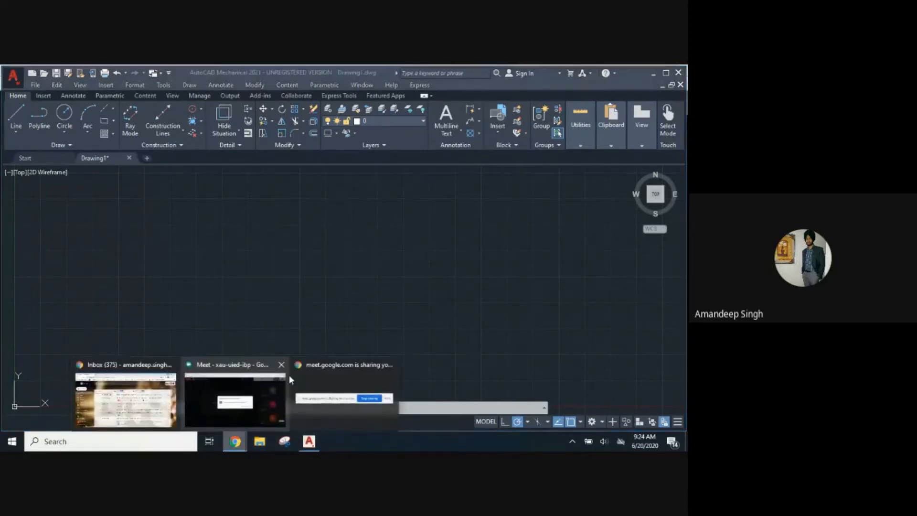
click(266, 371)
click(445, 290)
key(alt+Tab)
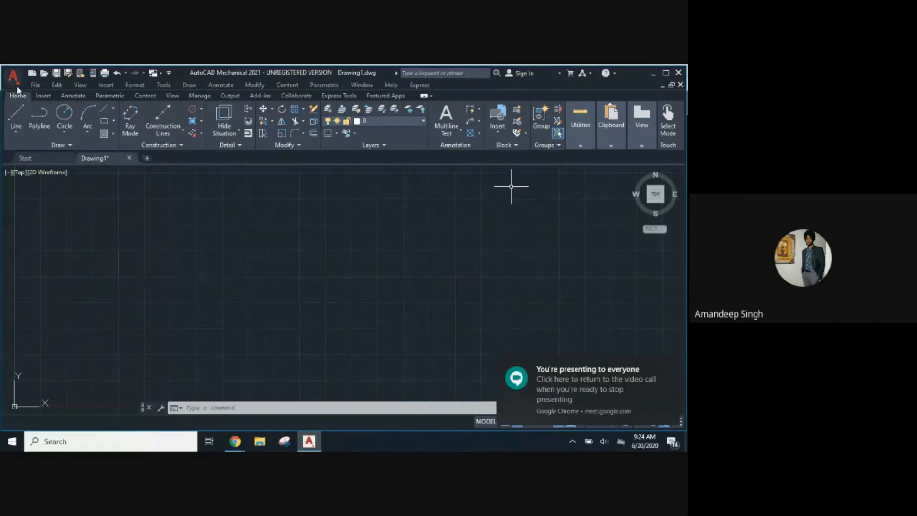
Draw a single horizontal line across the middle of the drawing area.
click(16, 117)
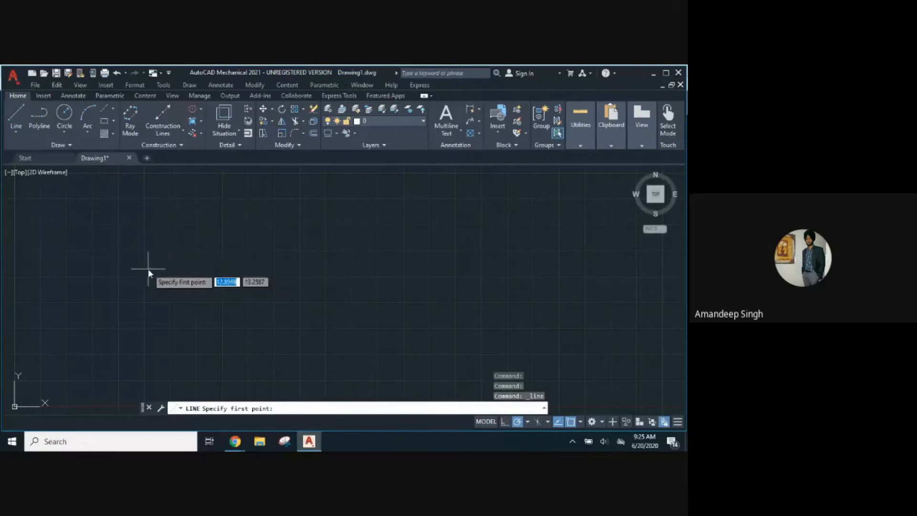
click(158, 255)
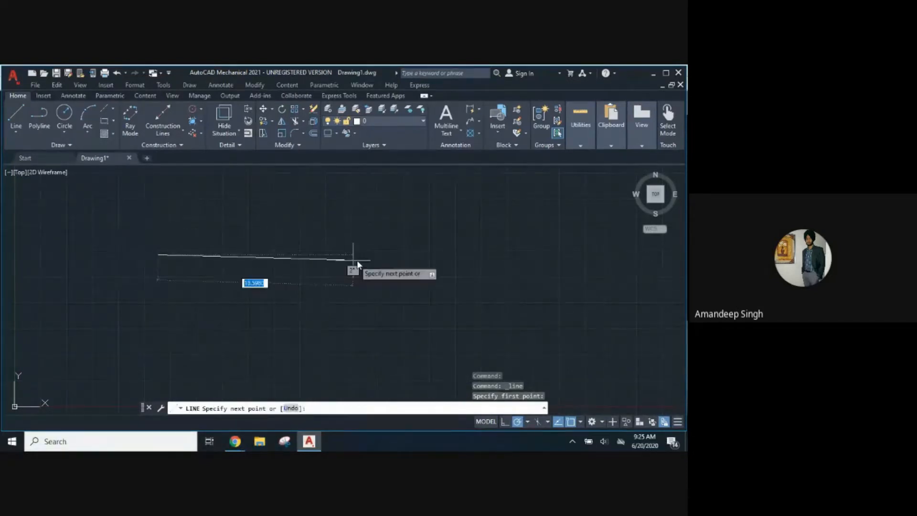
click(424, 255)
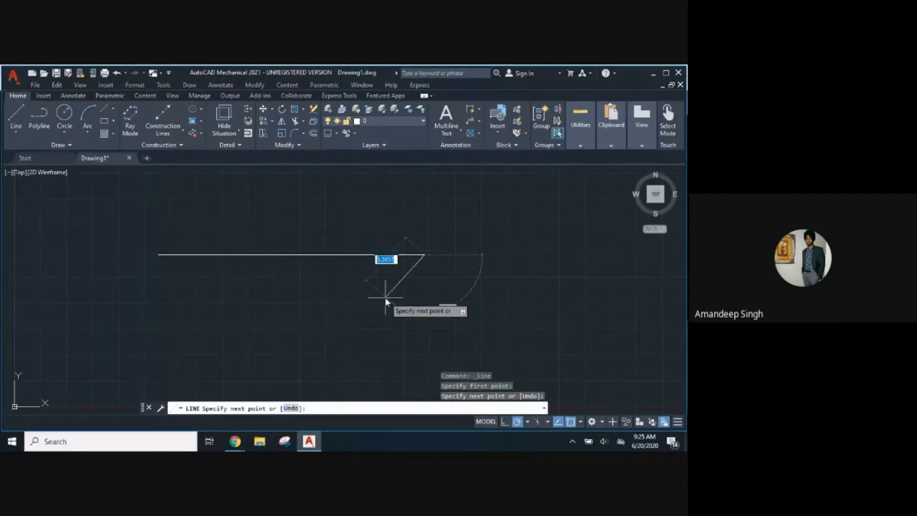
key(Escape)
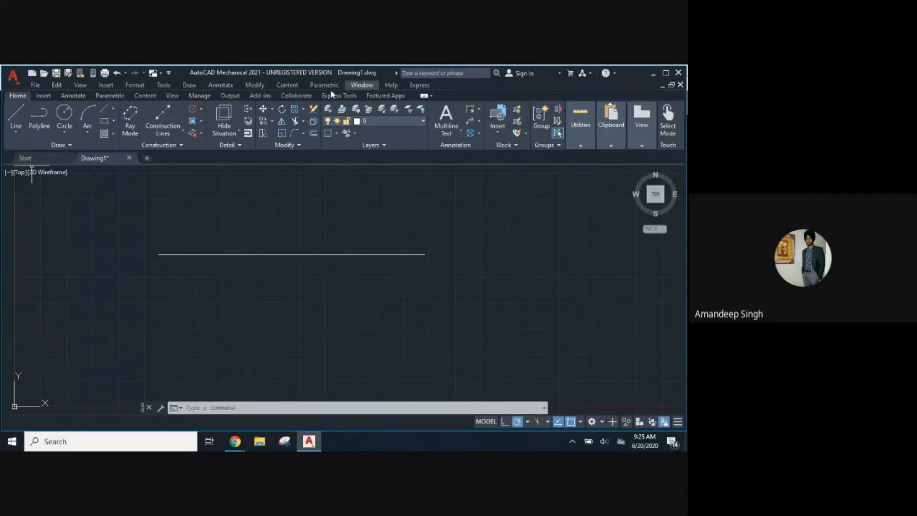
Try to add a horizontal dimension between the two endpoints of the line.
click(217, 86)
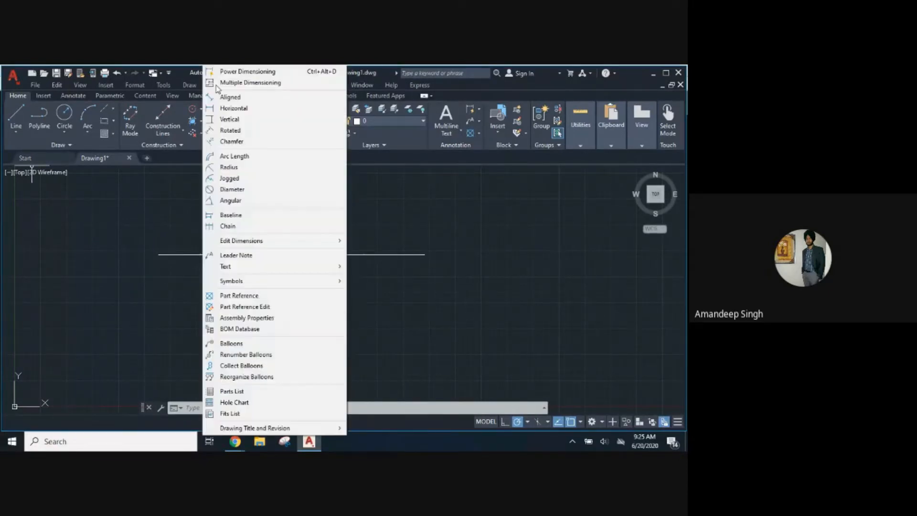
click(235, 109)
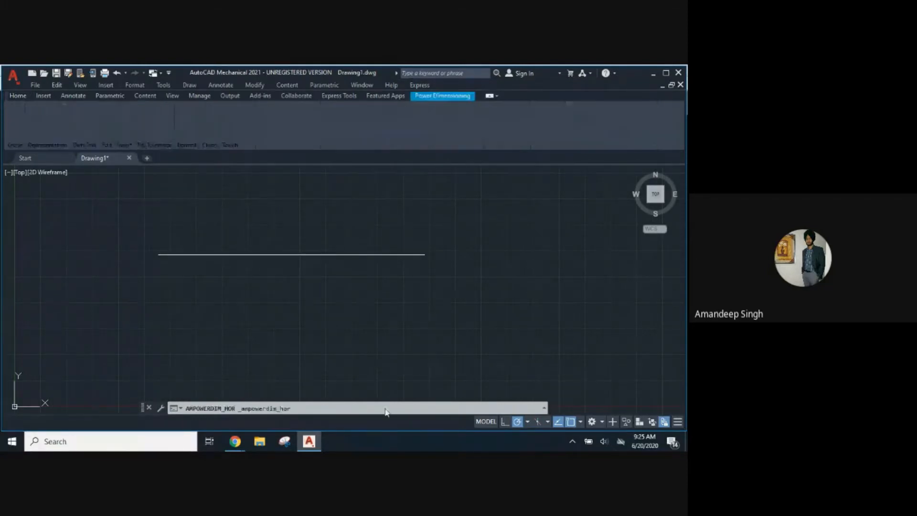
click(160, 254)
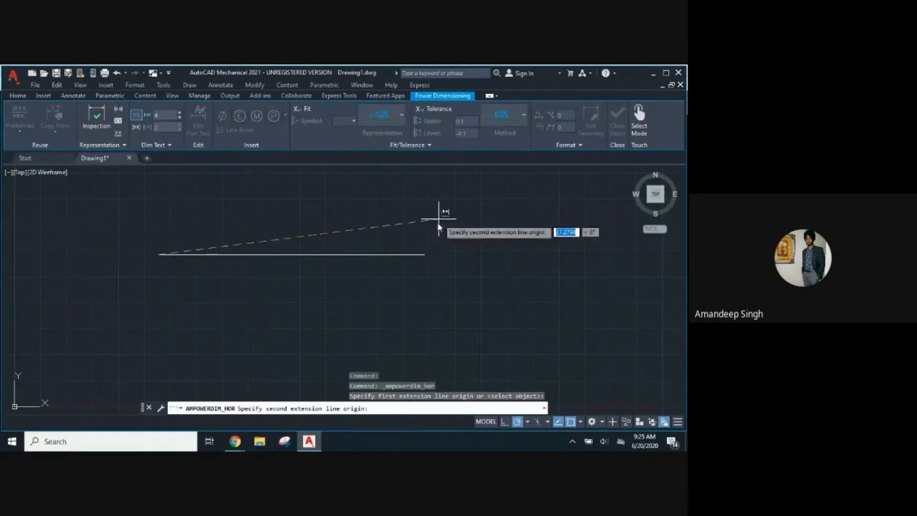
click(424, 254)
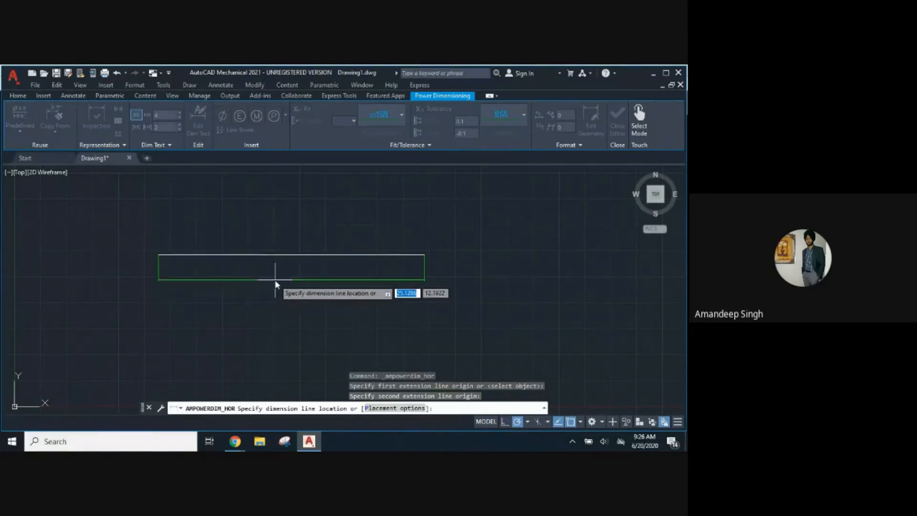
key(Escape)
key(Escape)
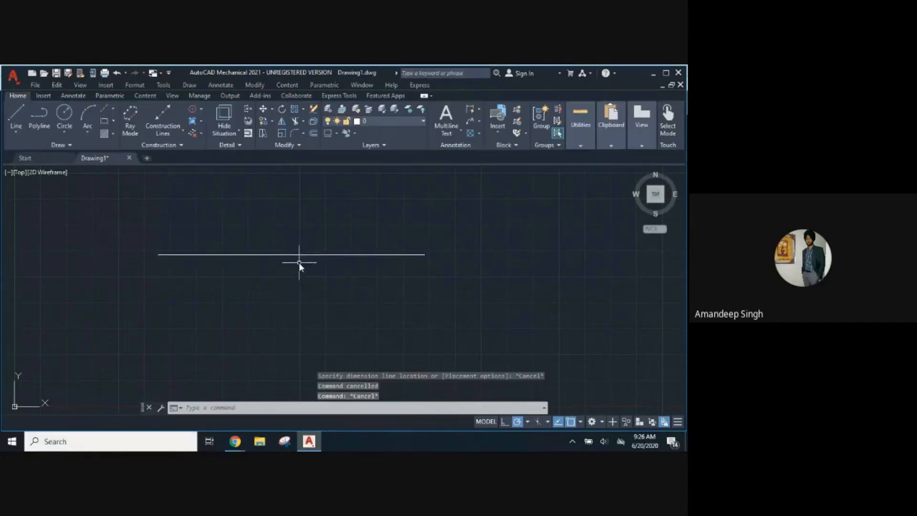
Delete the horizontal line from the drawing.
click(301, 255)
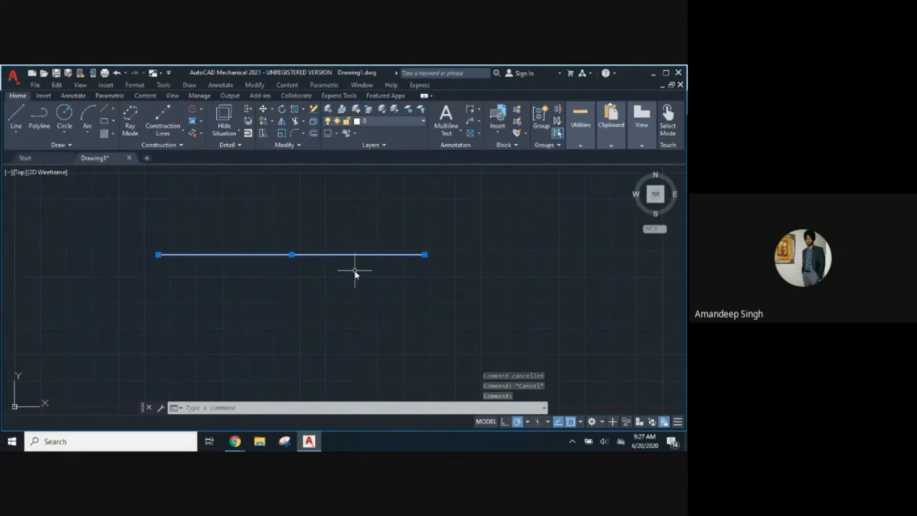
key(Delete)
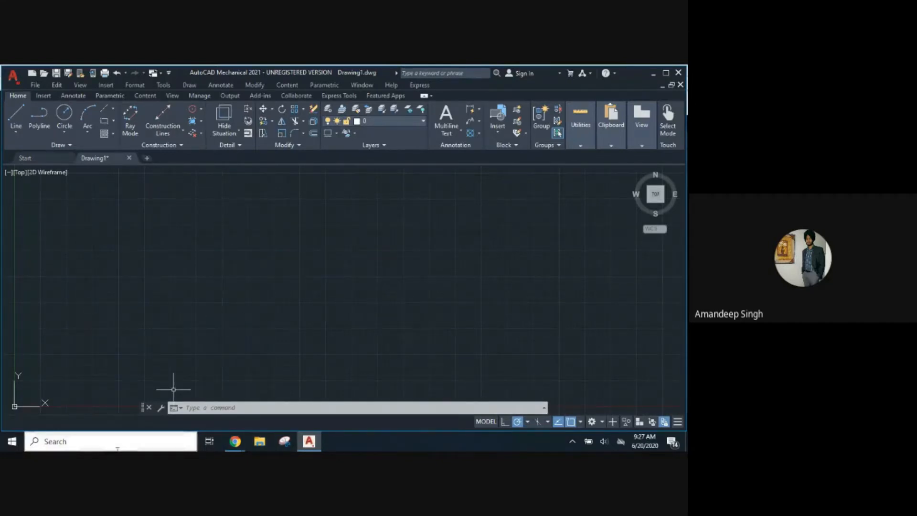
Start the LIMITS command to reset the model space limits.
click(219, 410)
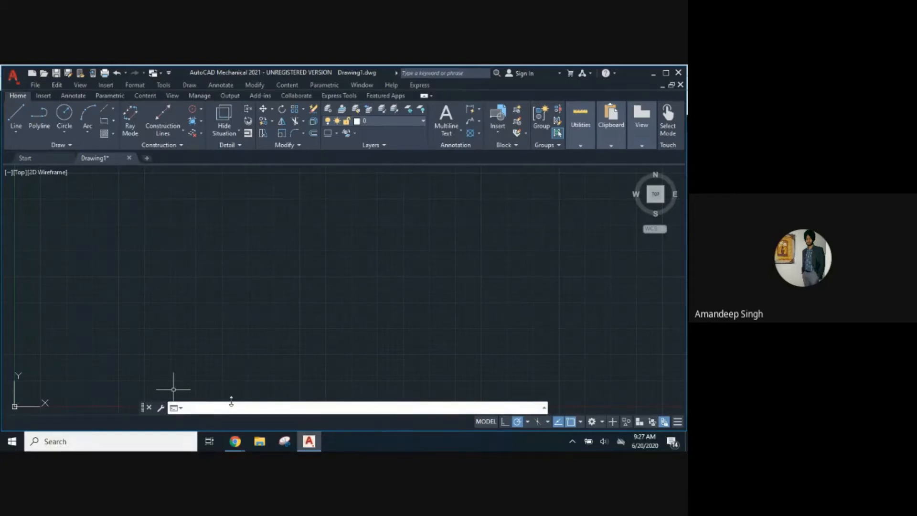
text(limits)
key(Return)
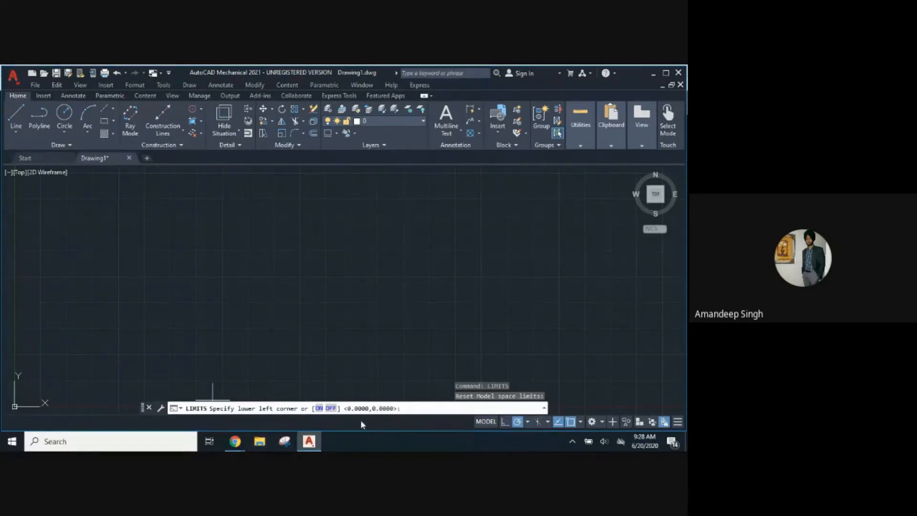
Admit each person asking to join the Google Meet call and switch back to the drawing in AutoCAD Mechanical.
click(235, 441)
click(245, 368)
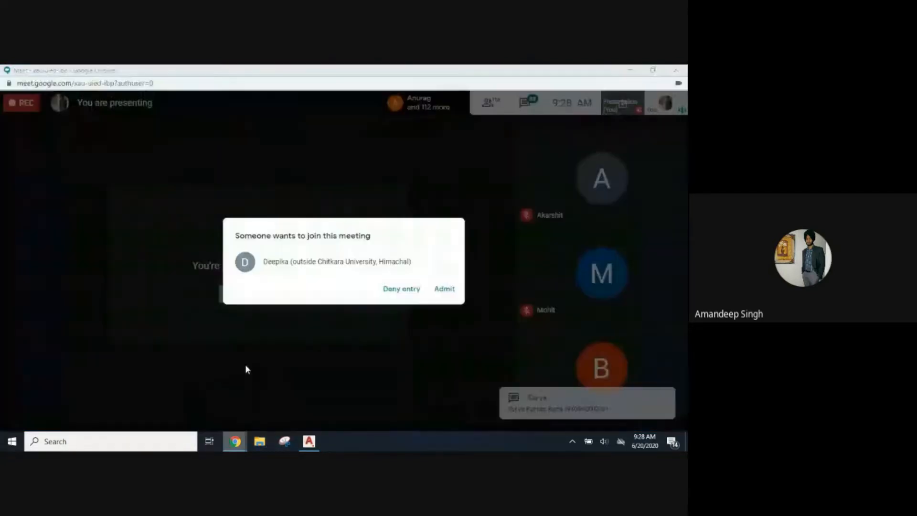
click(451, 288)
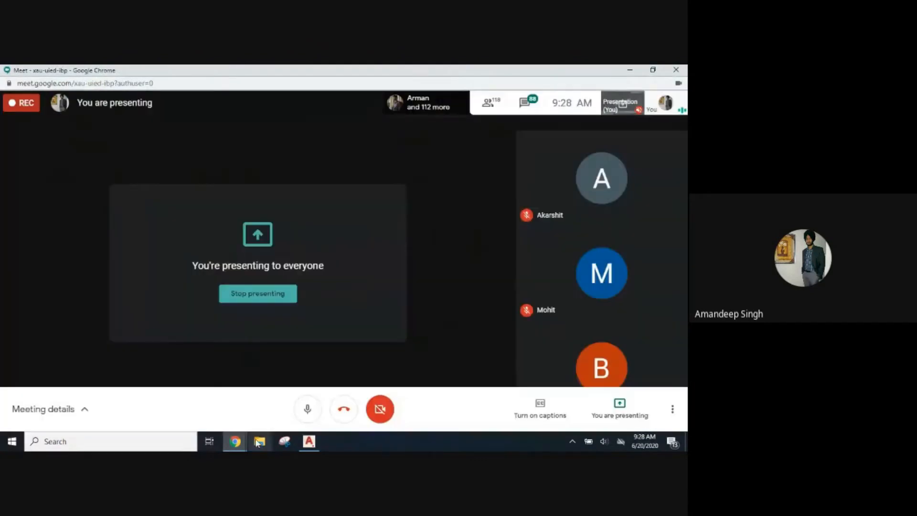
click(309, 441)
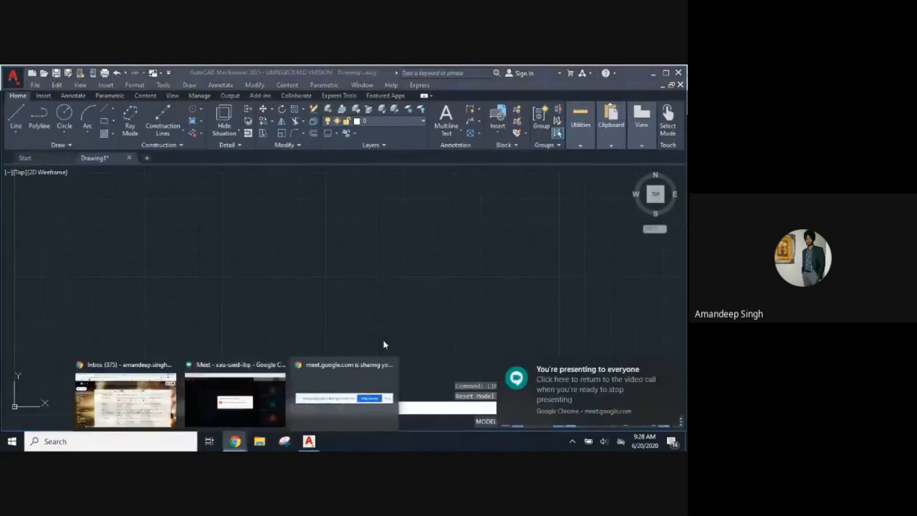
click(250, 364)
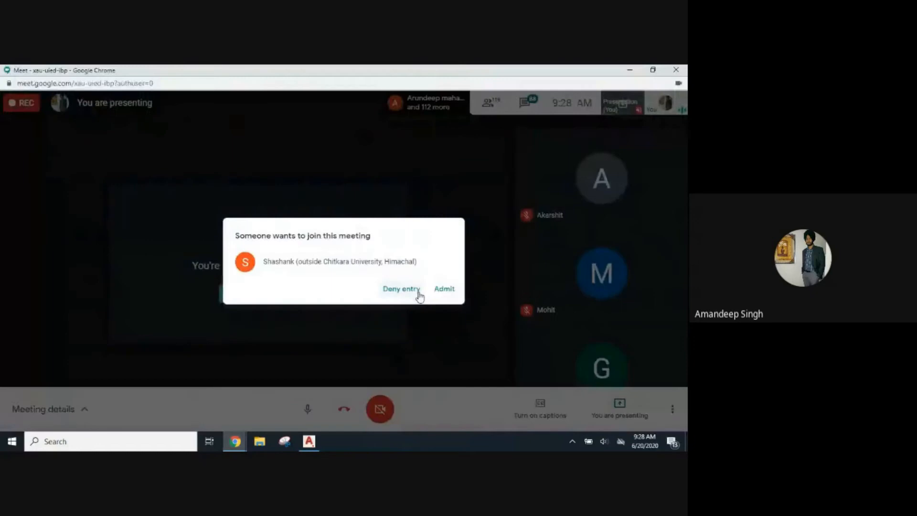
click(444, 289)
click(310, 442)
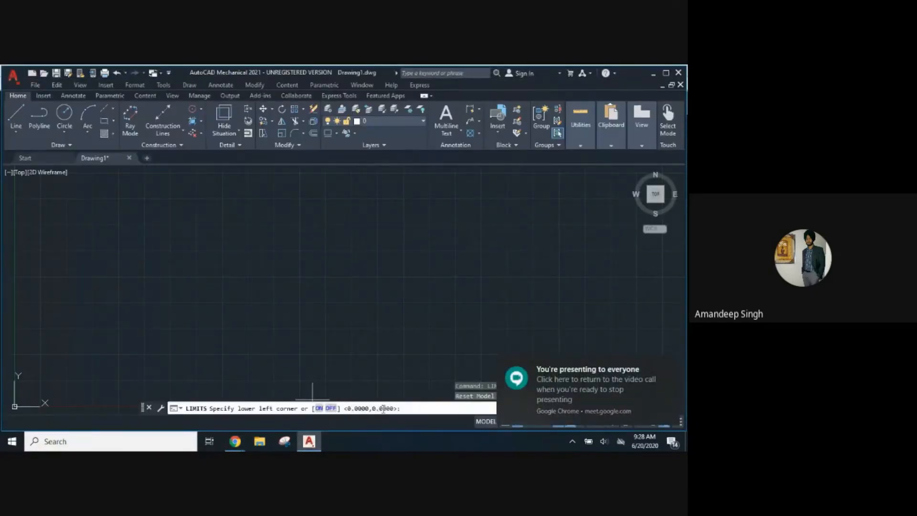
click(235, 441)
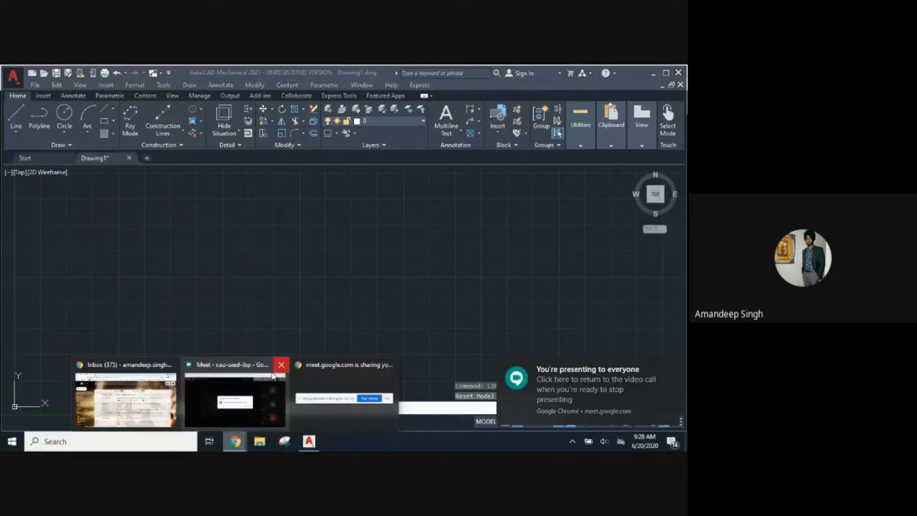
click(255, 369)
click(445, 290)
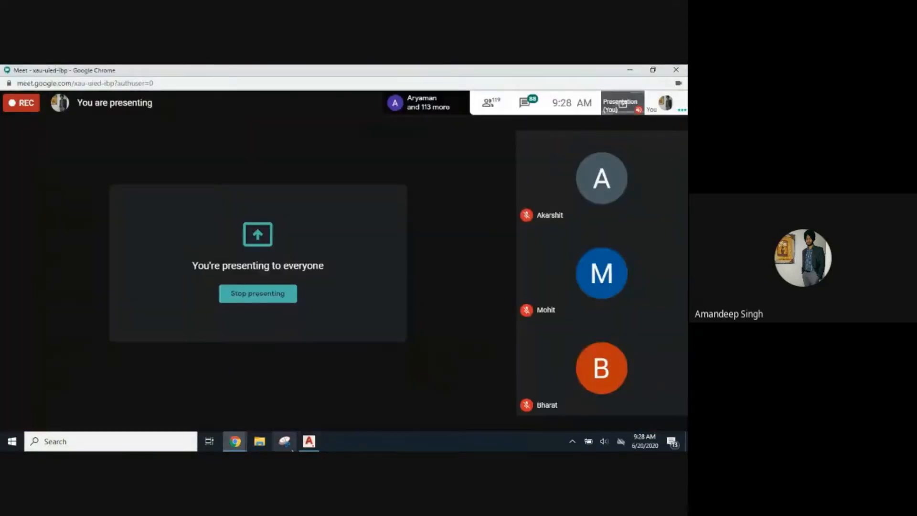
click(310, 442)
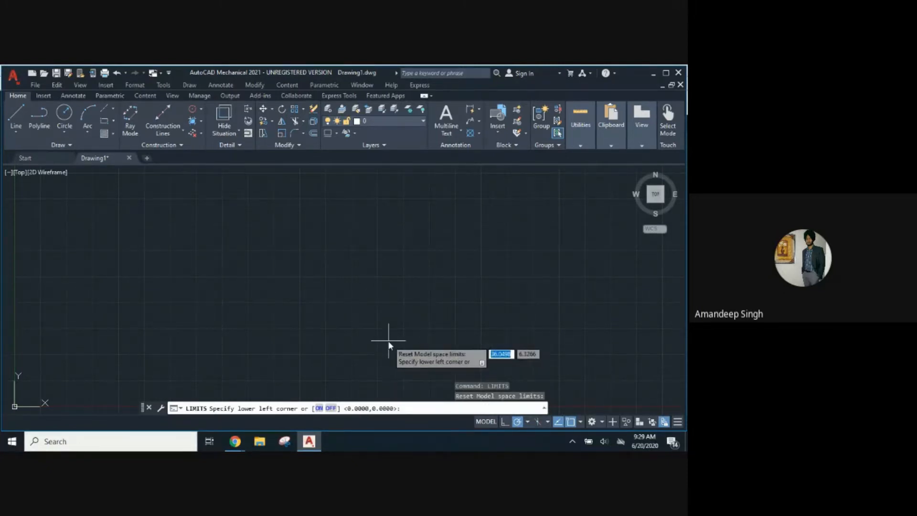
Accept 0.0000,0.0000 as the lower left corner of the drawing limits.
key(Return)
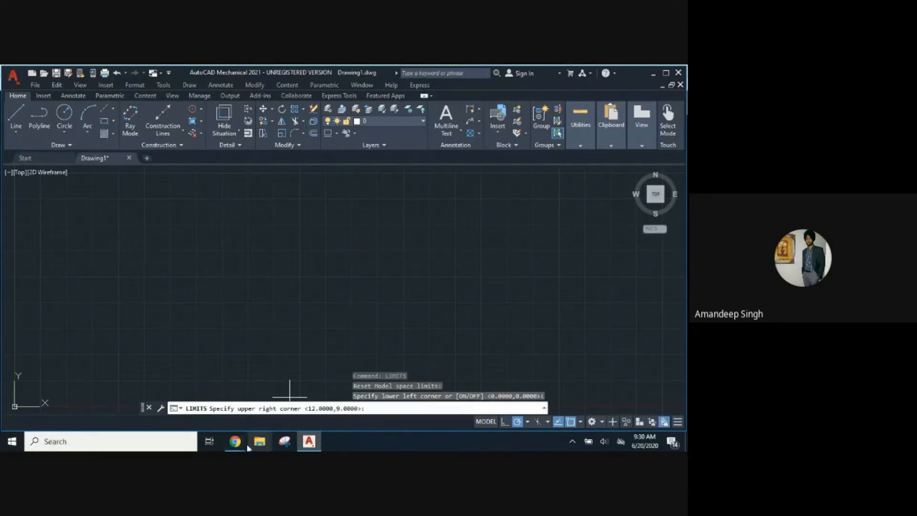
Switch to the Google Meet call and admit the next person waiting to join.
mouse_move(237, 445)
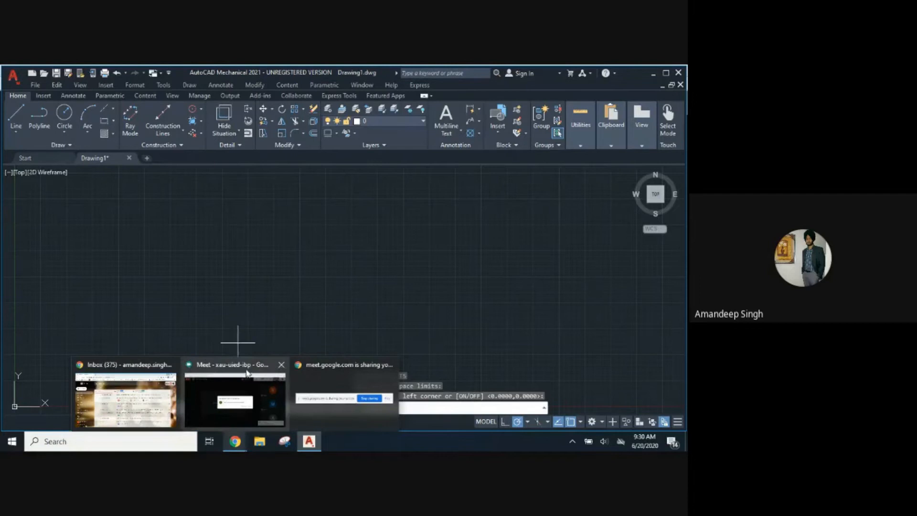
click(235, 399)
click(445, 290)
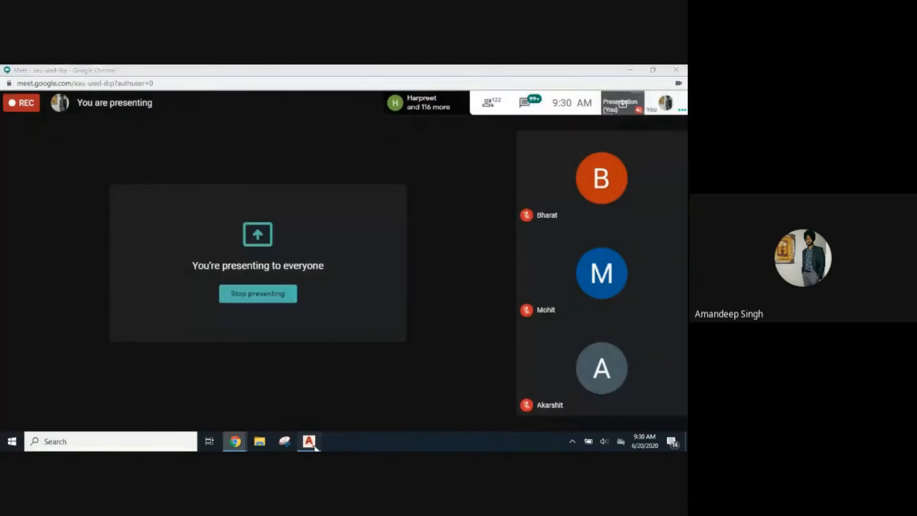
Admit both people asking to join the Google Meet call, switching back to the drawing in AutoCAD Mechanical after each one.
key(alt+Tab)
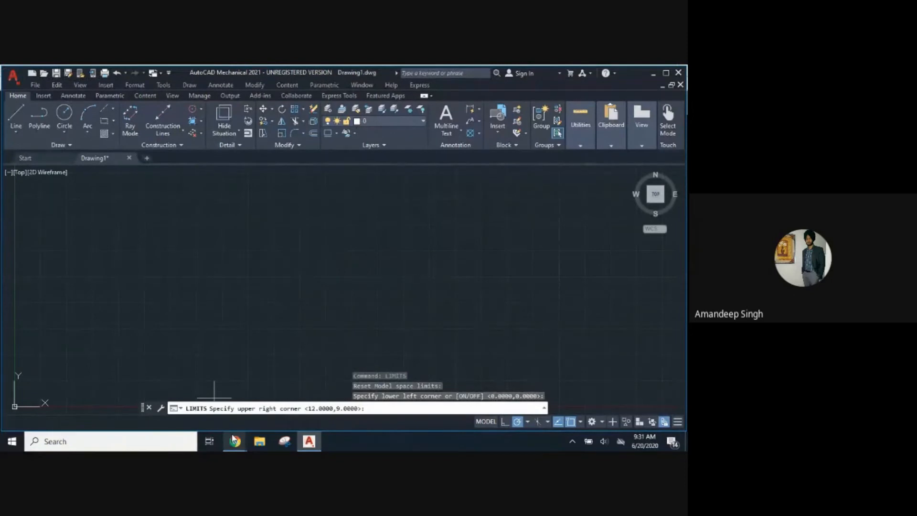
mouse_move(234, 440)
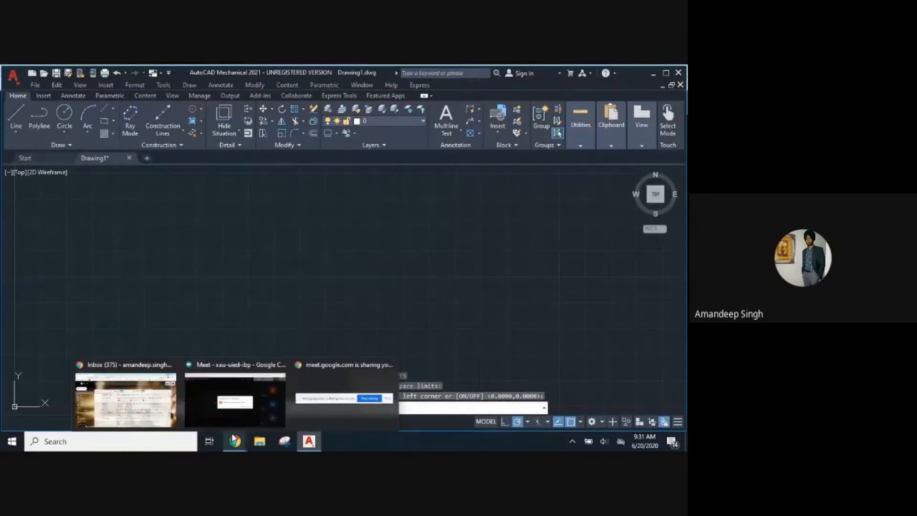
click(239, 364)
click(447, 290)
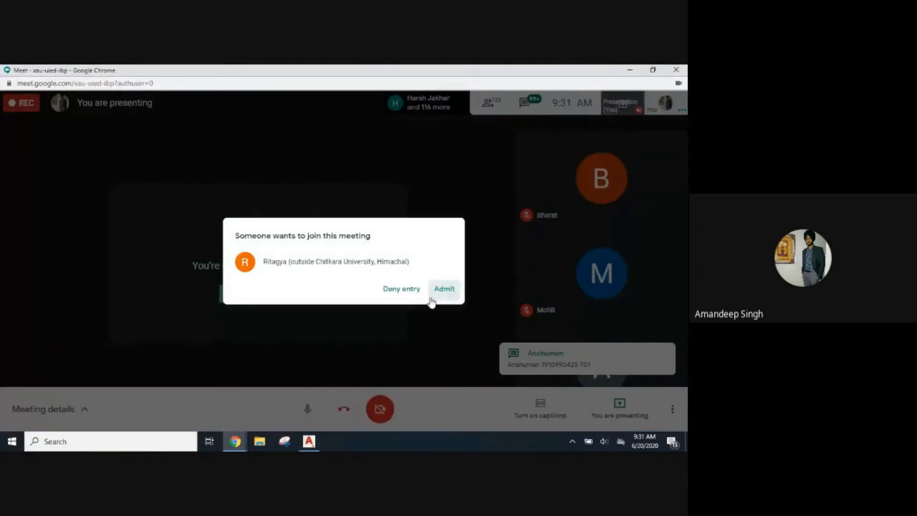
click(308, 442)
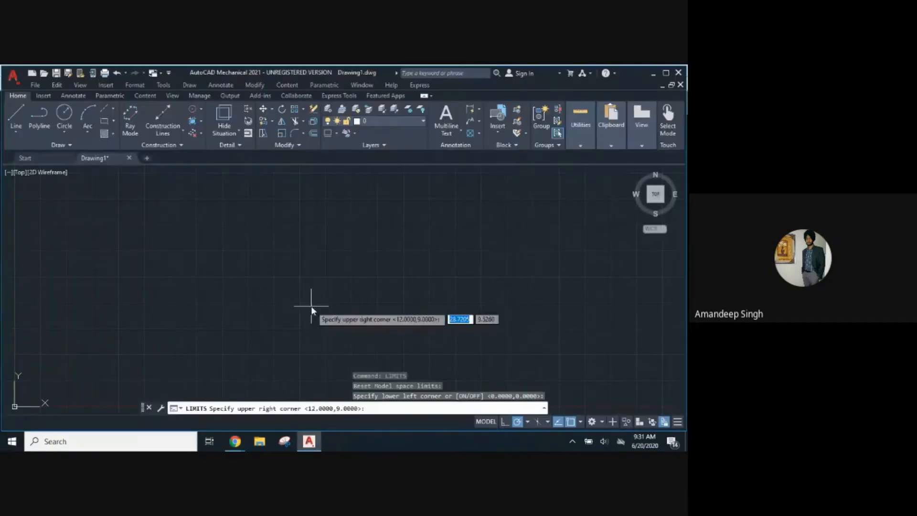
mouse_move(242, 443)
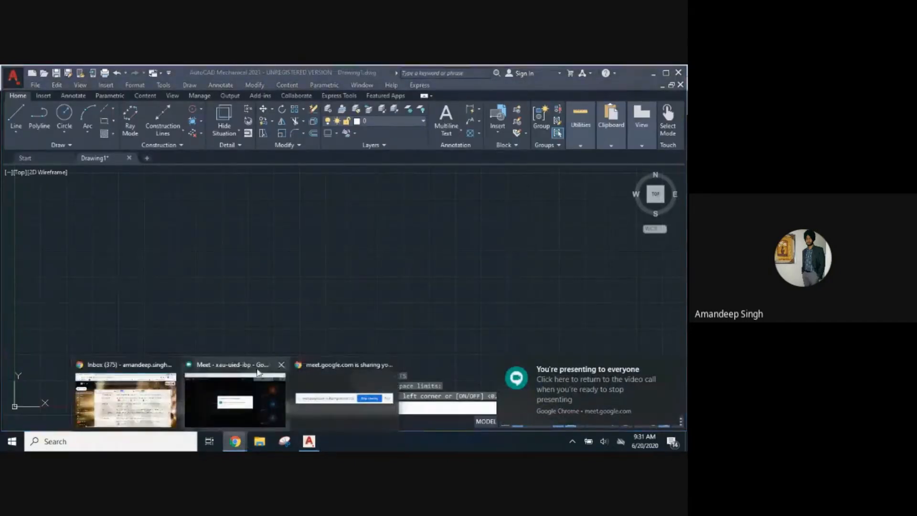
click(301, 363)
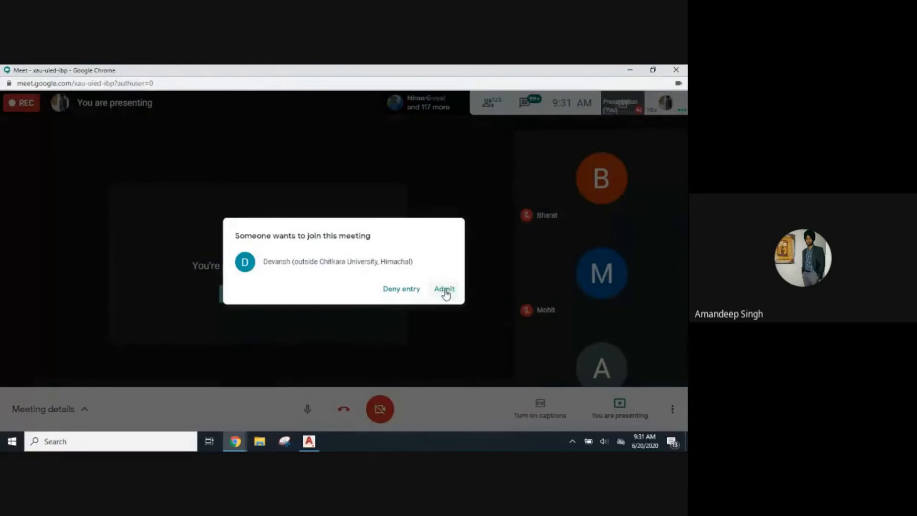
click(445, 289)
click(309, 442)
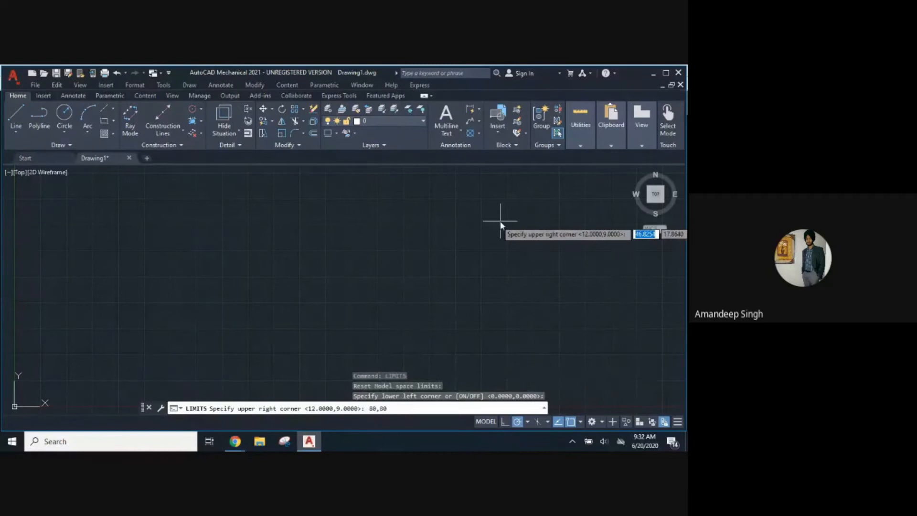
Set the upper right corner of the drawing limits to 80,80 and start the ZOOM command.
key(Return)
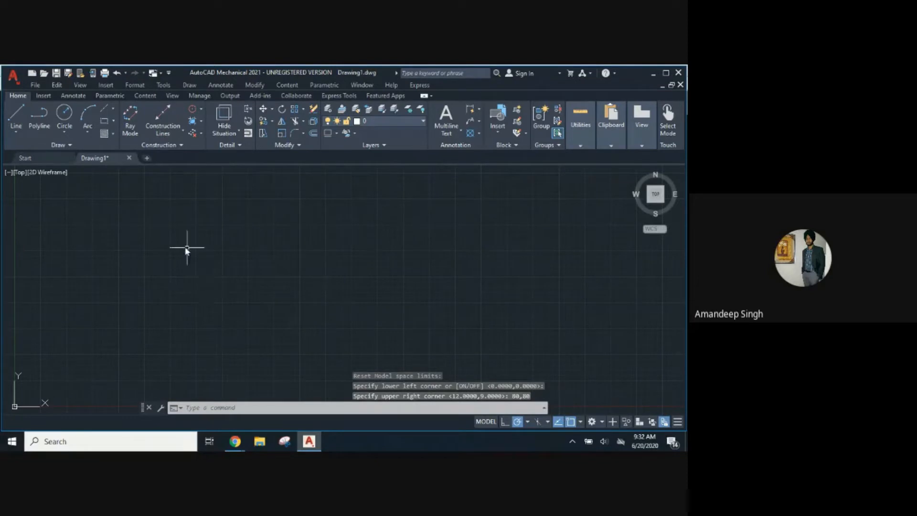
click(212, 409)
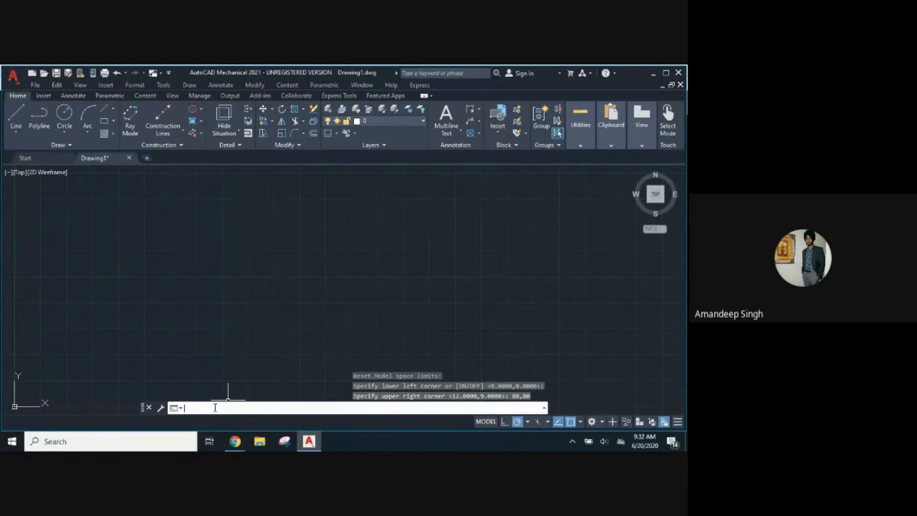
text(zoom)
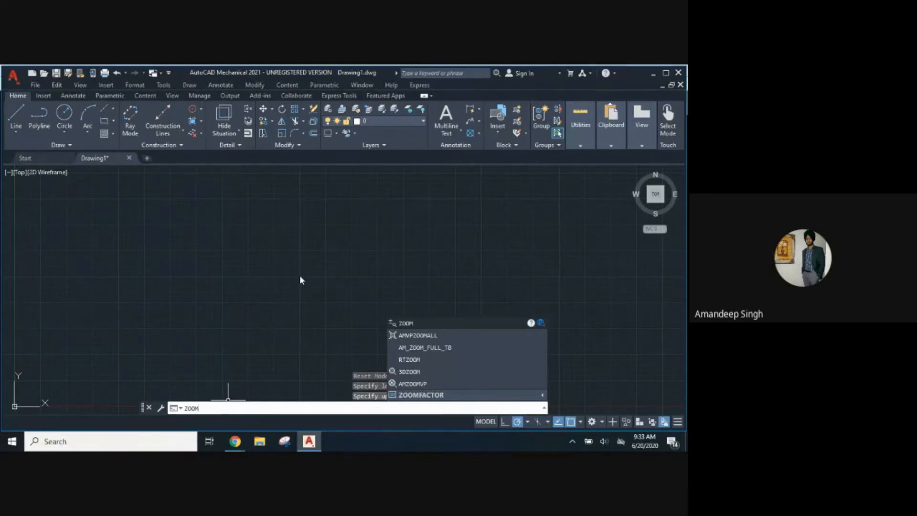
key(Return)
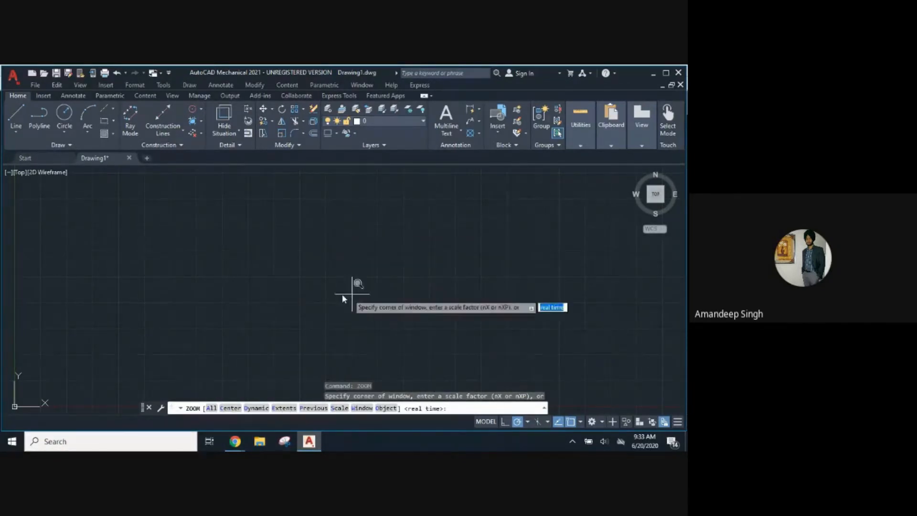
Switch to Google Meet to admit the two newly waiting participants one at a time, and return to AutoCAD Mechanical.
mouse_move(234, 441)
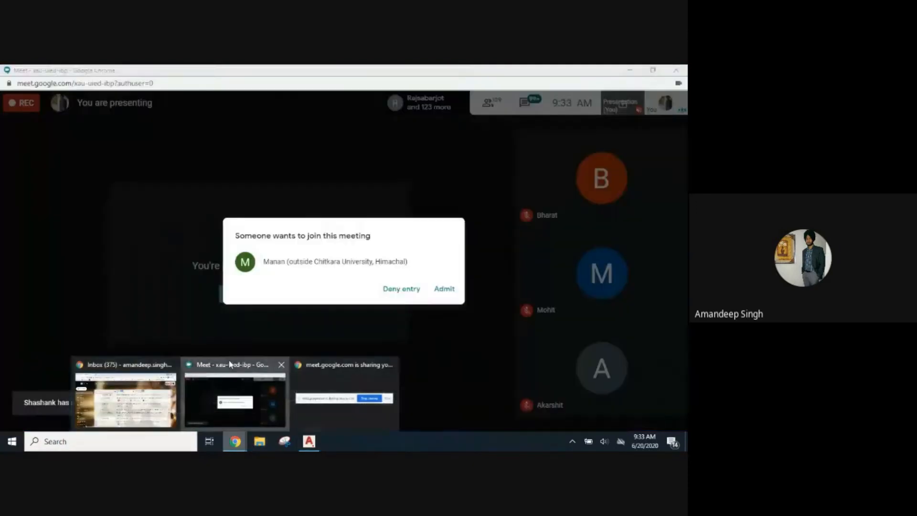
click(230, 365)
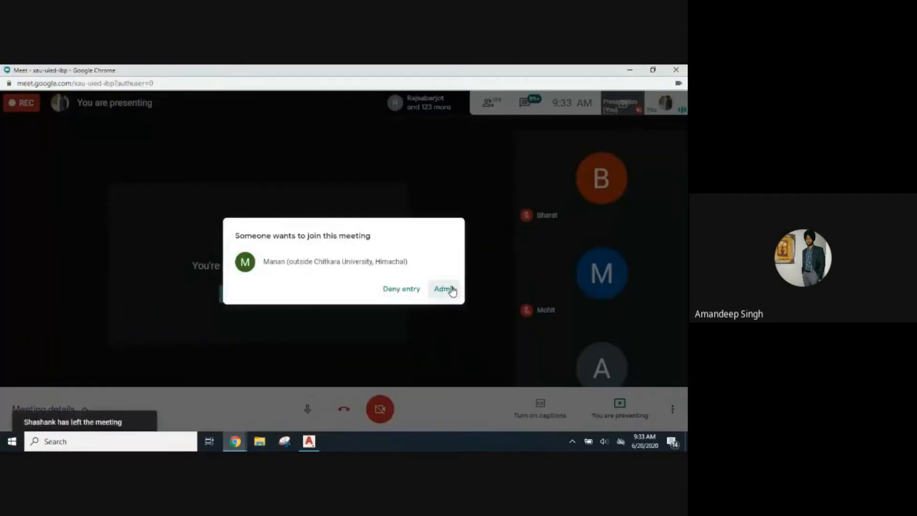
click(444, 288)
click(309, 441)
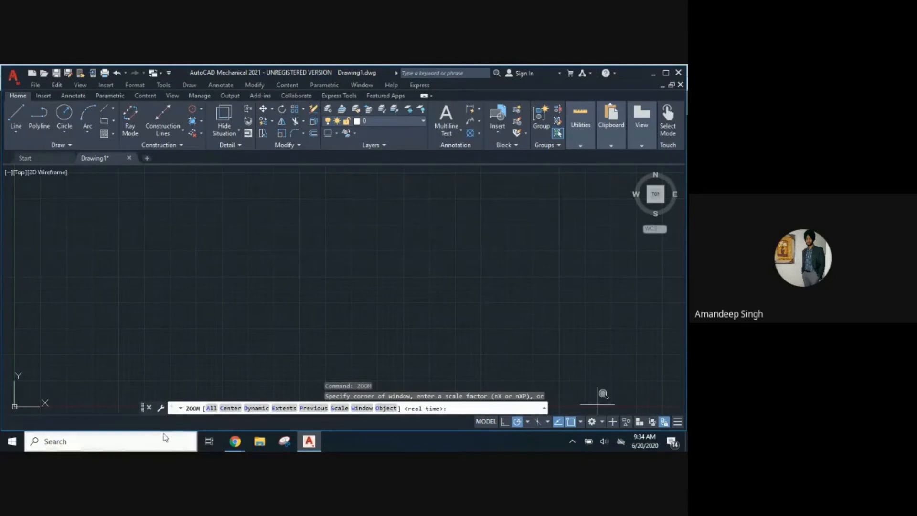
click(228, 374)
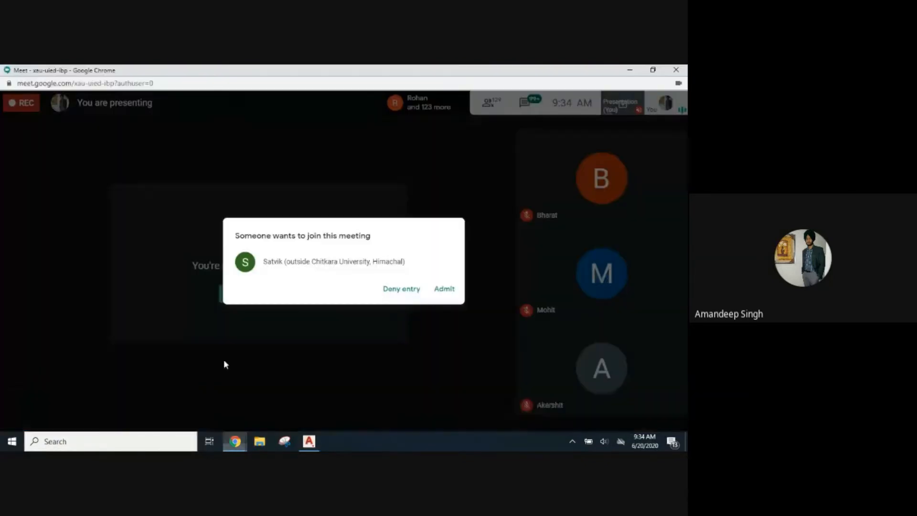
click(443, 290)
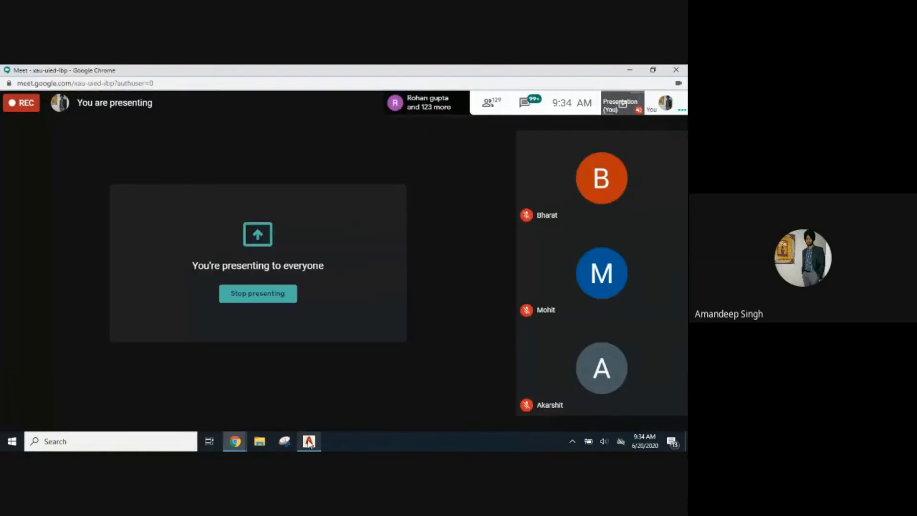
click(309, 441)
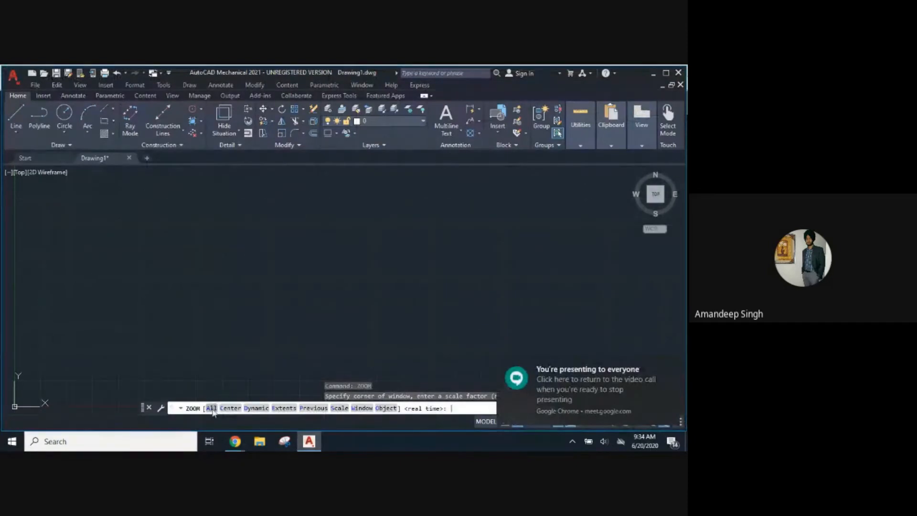
Zoom with the All option to fit the full drawing limits in the view.
click(211, 409)
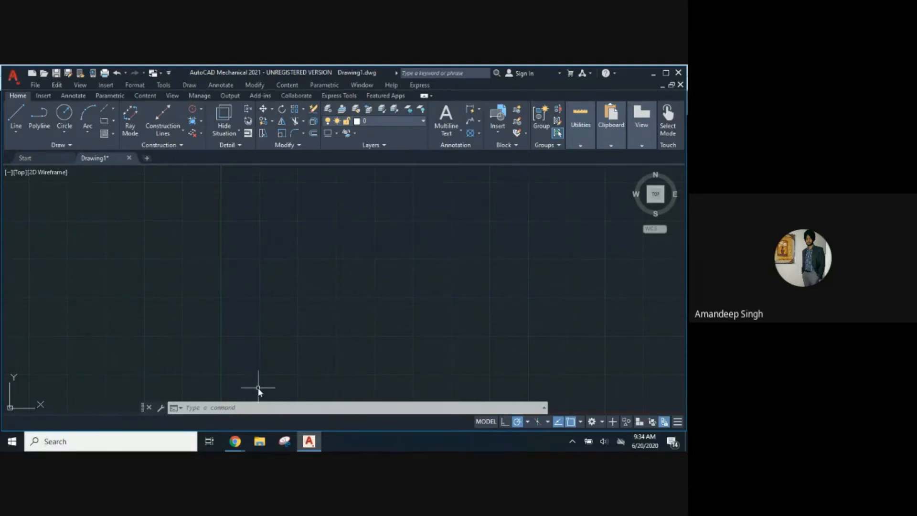
Let the next two people into the Google Meet class, going back to the AutoCAD Mechanical drawing after each admission.
mouse_move(234, 444)
mouse_move(306, 449)
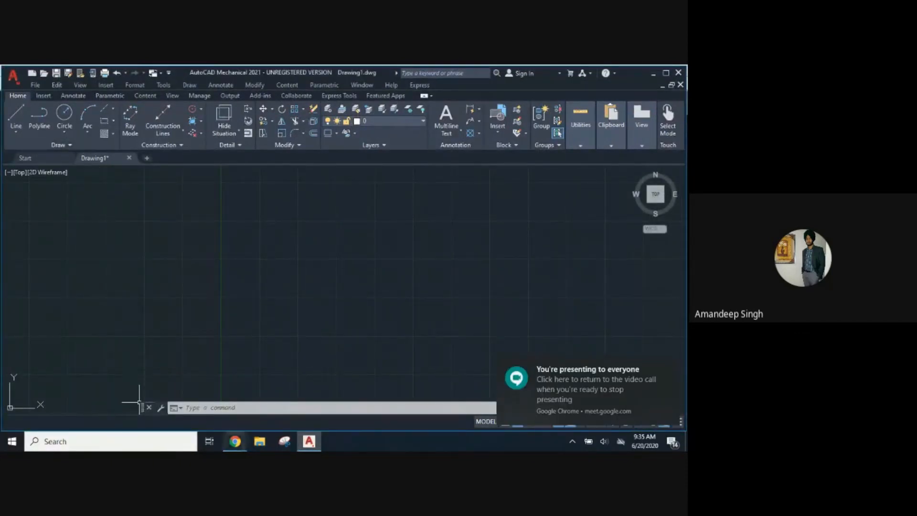
mouse_move(253, 356)
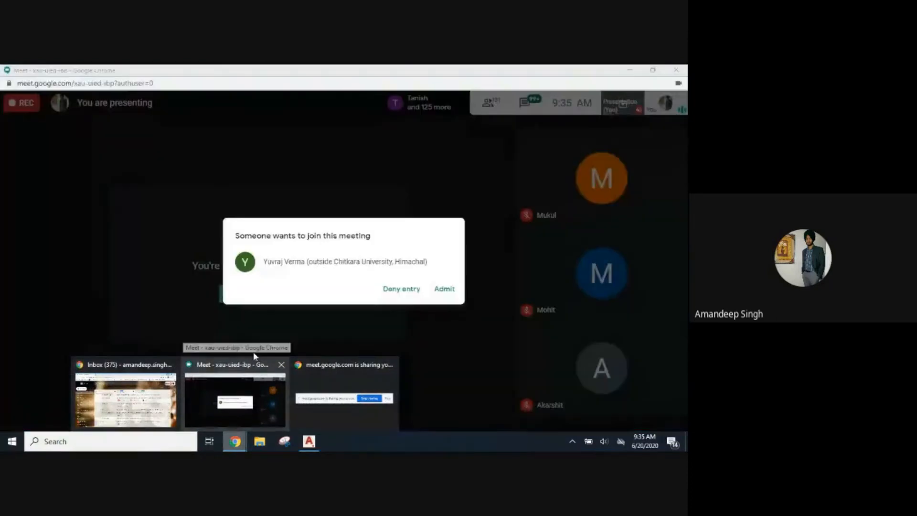
click(250, 362)
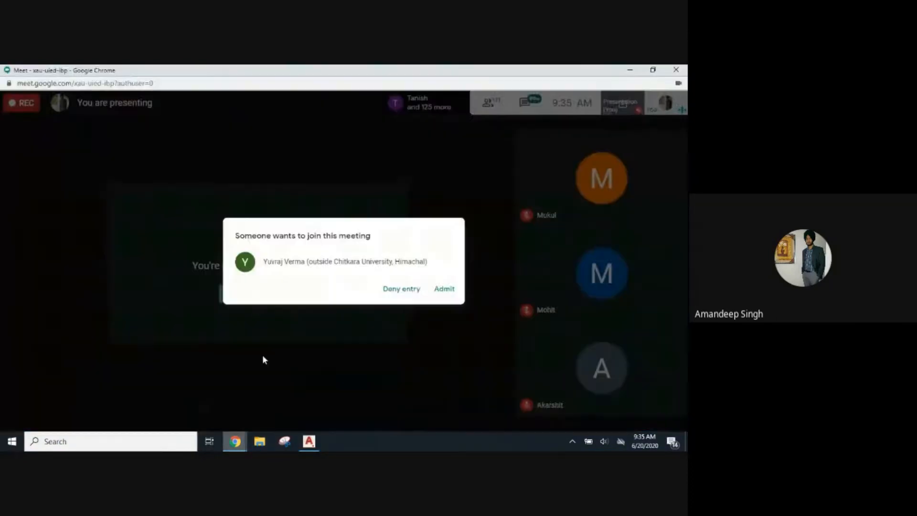
click(454, 290)
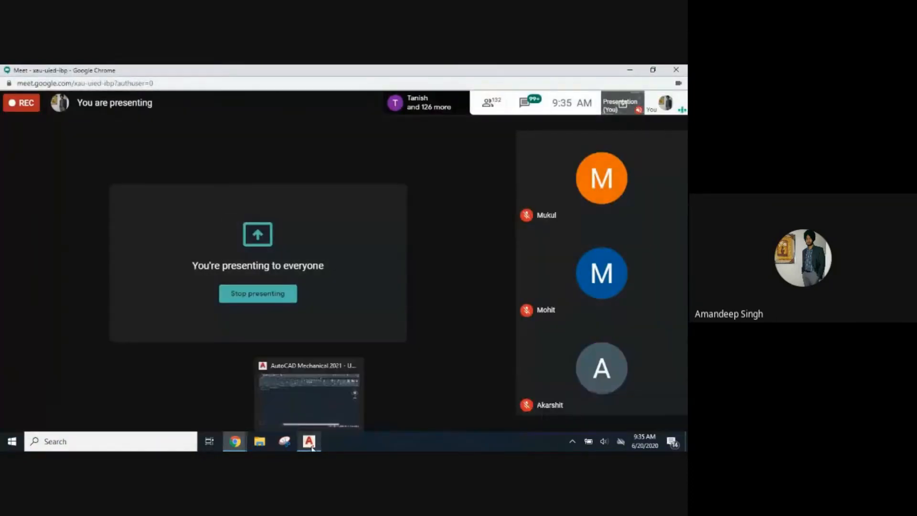
click(310, 444)
mouse_move(242, 444)
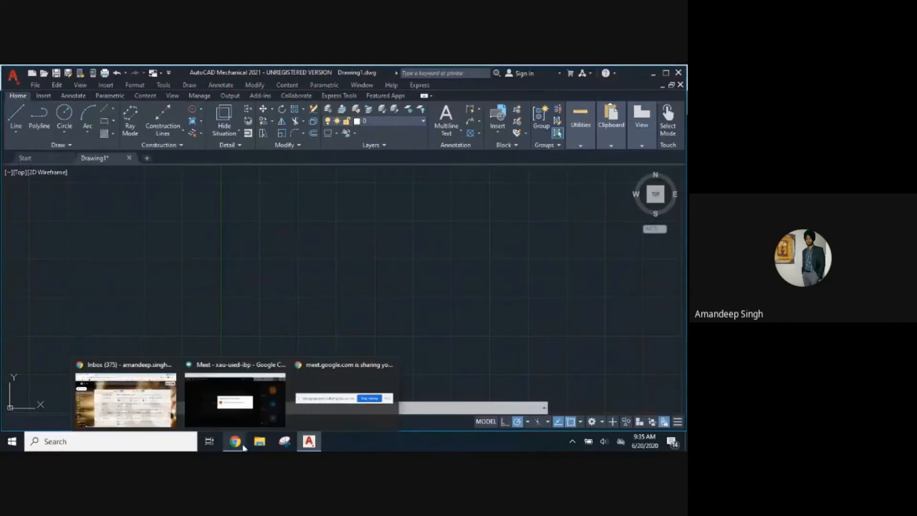
click(251, 370)
click(442, 286)
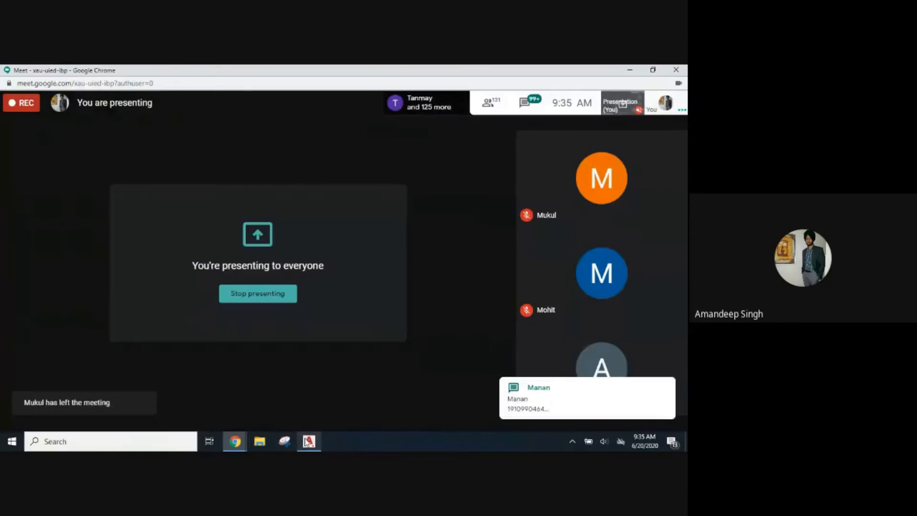
click(307, 443)
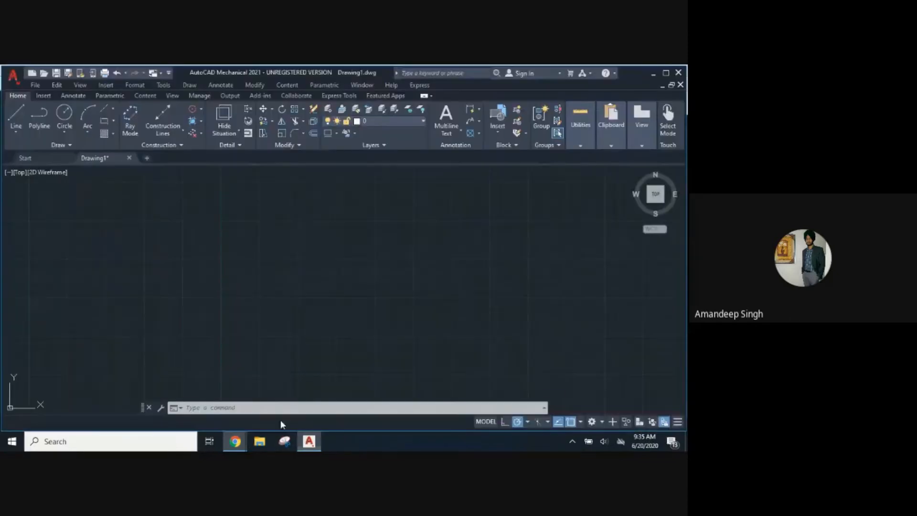
Look through the available drawing tools, including the hatch options, and leave the Ray command without drawing anything.
click(68, 145)
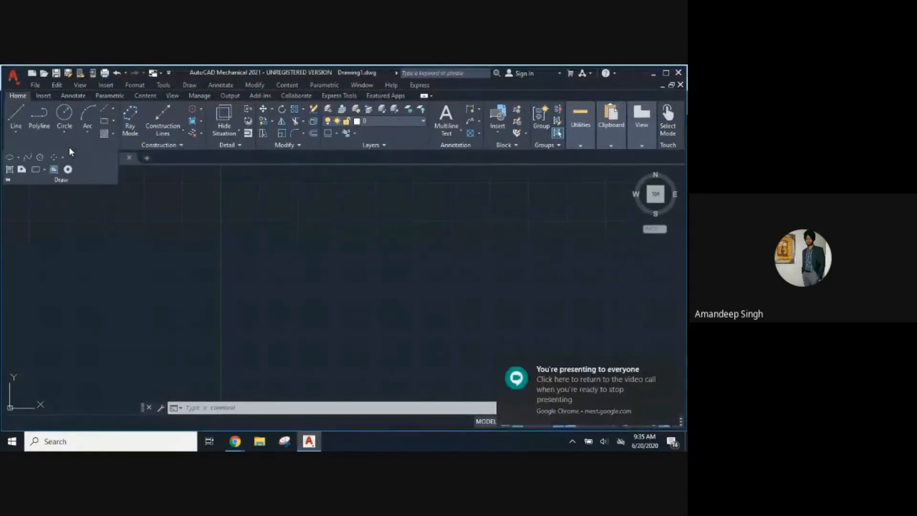
click(189, 86)
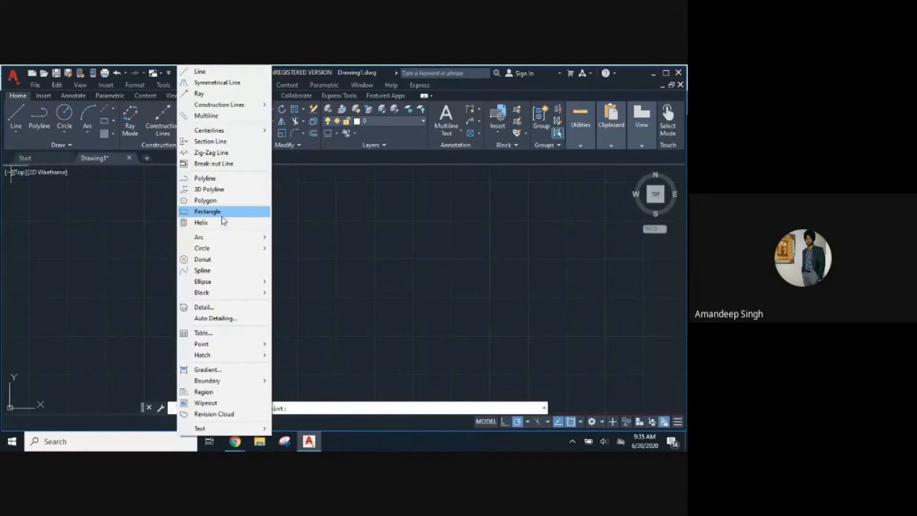
mouse_move(207, 253)
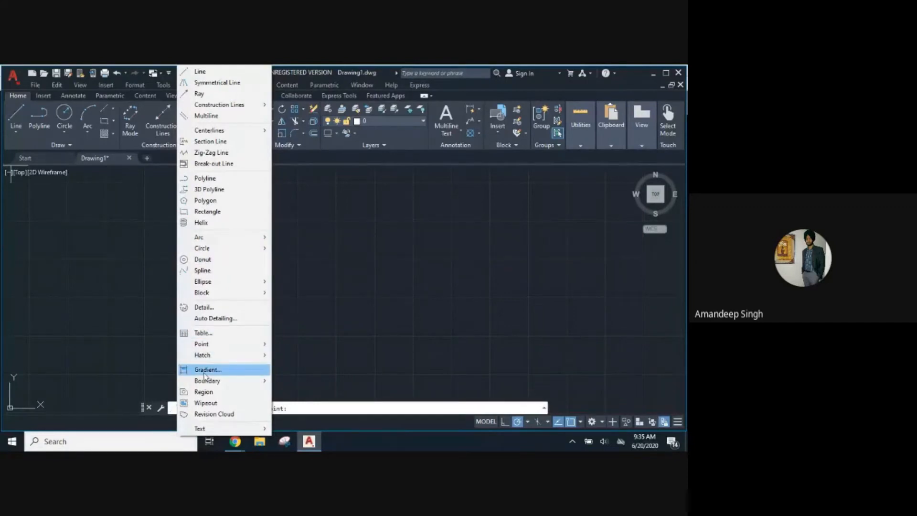
mouse_move(210, 358)
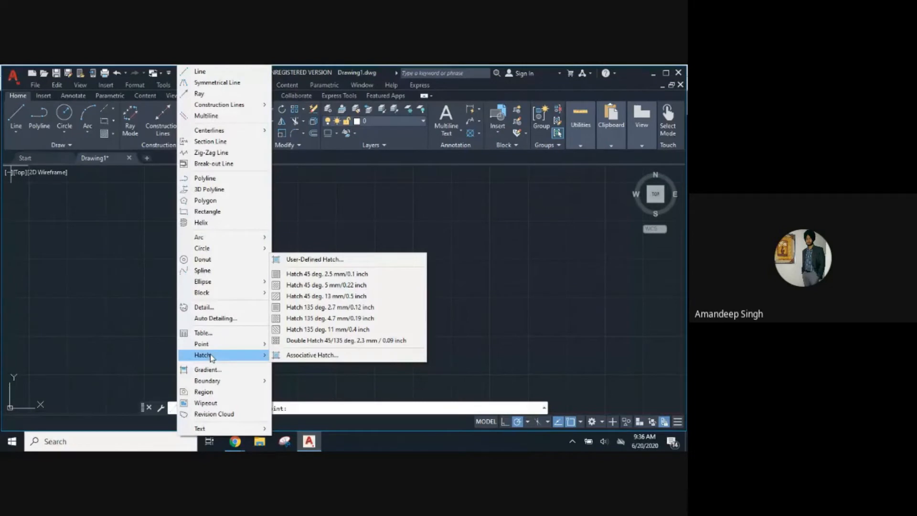
click(136, 312)
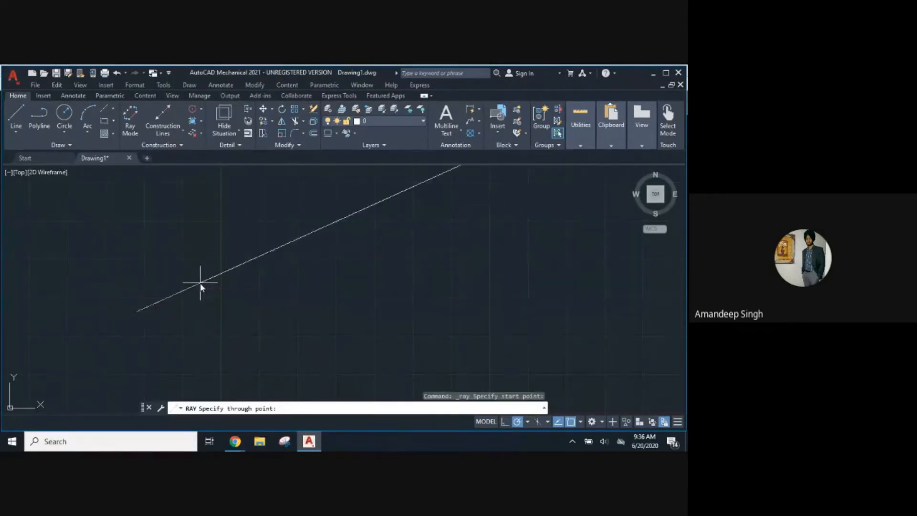
key(Escape)
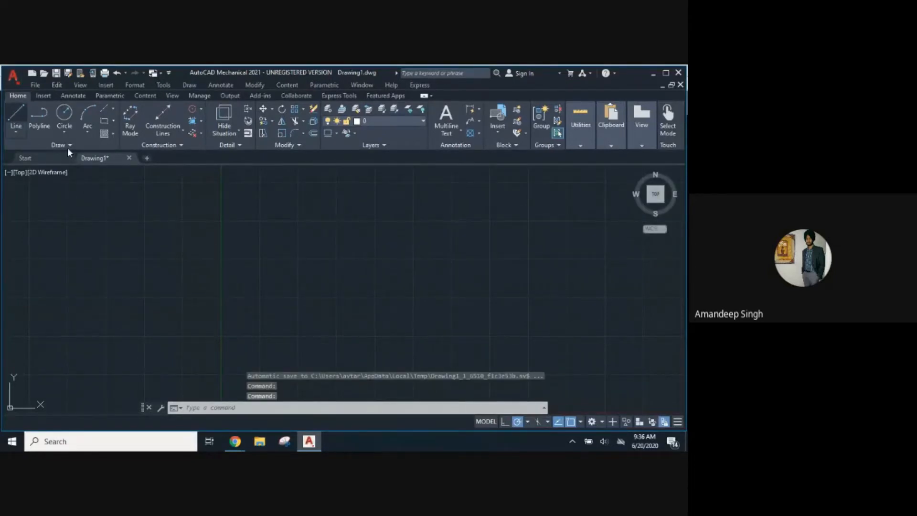
click(206, 408)
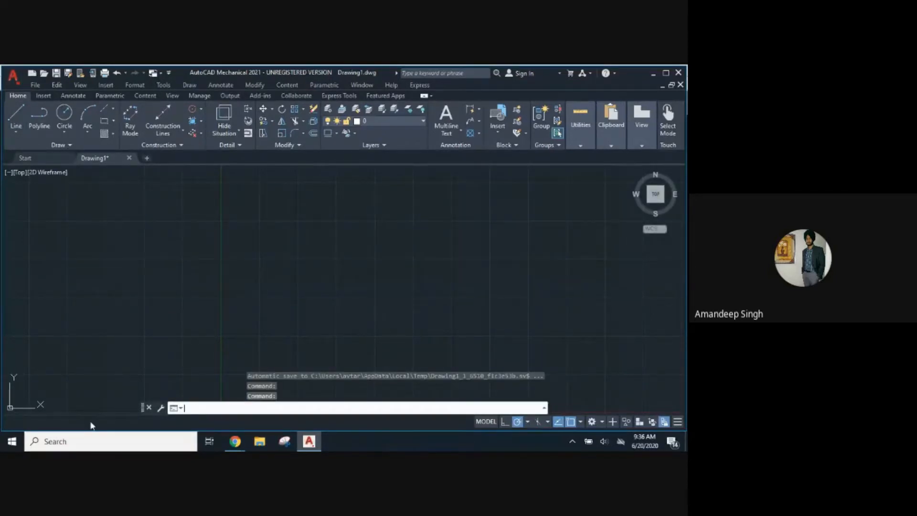
click(19, 114)
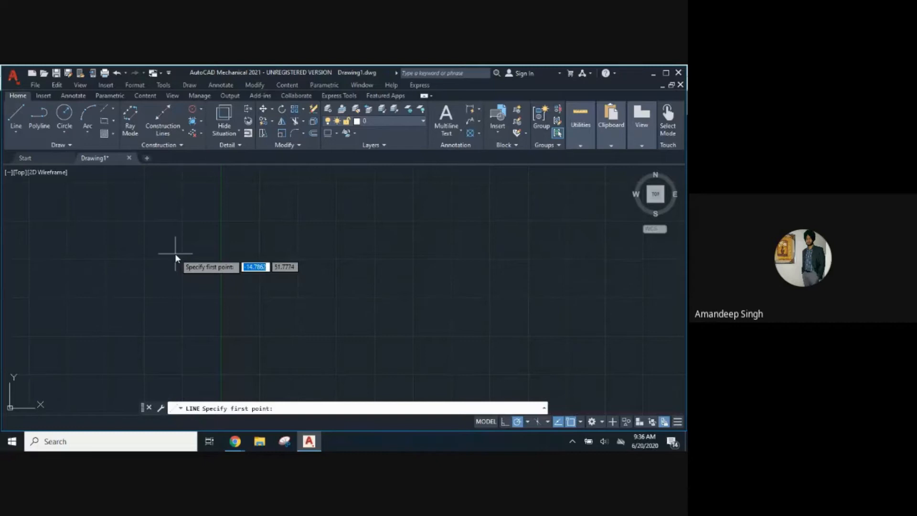
key(Escape)
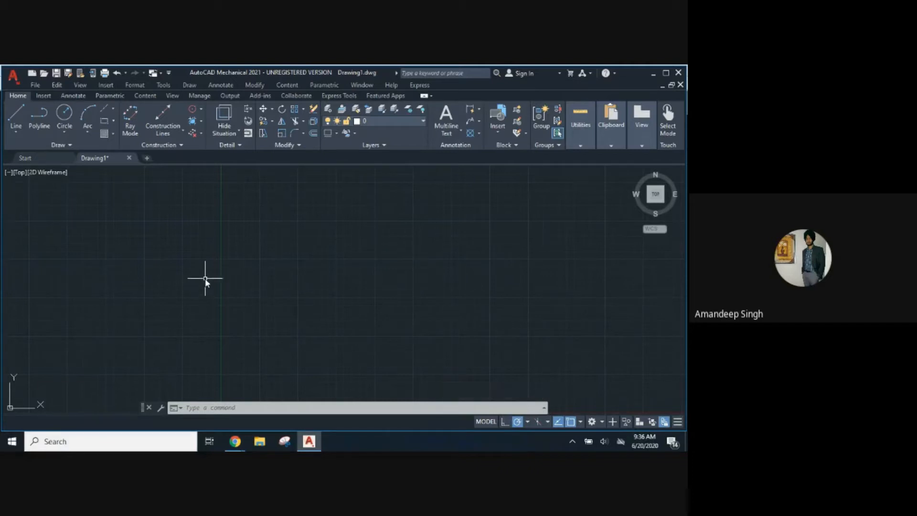
With polar tracking on, draw a large rectangle from horizontal and vertical line segments in the empty drawing.
click(14, 113)
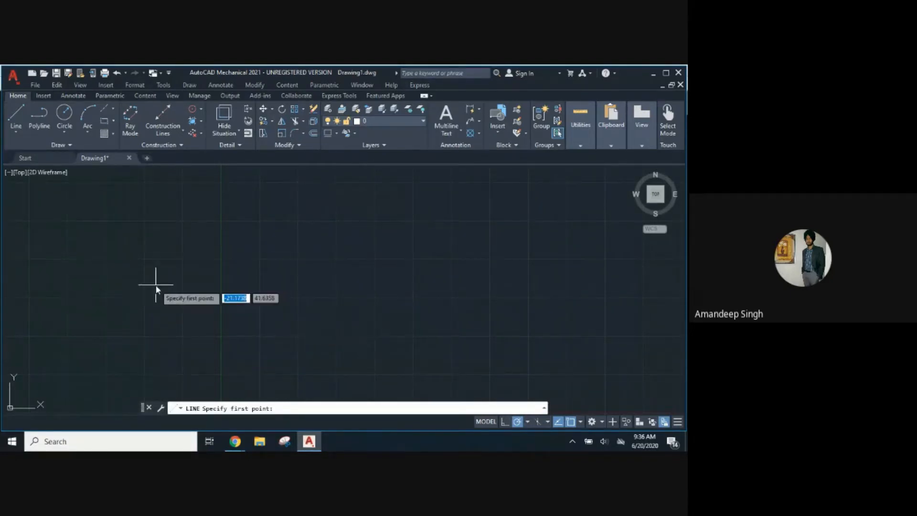
click(175, 296)
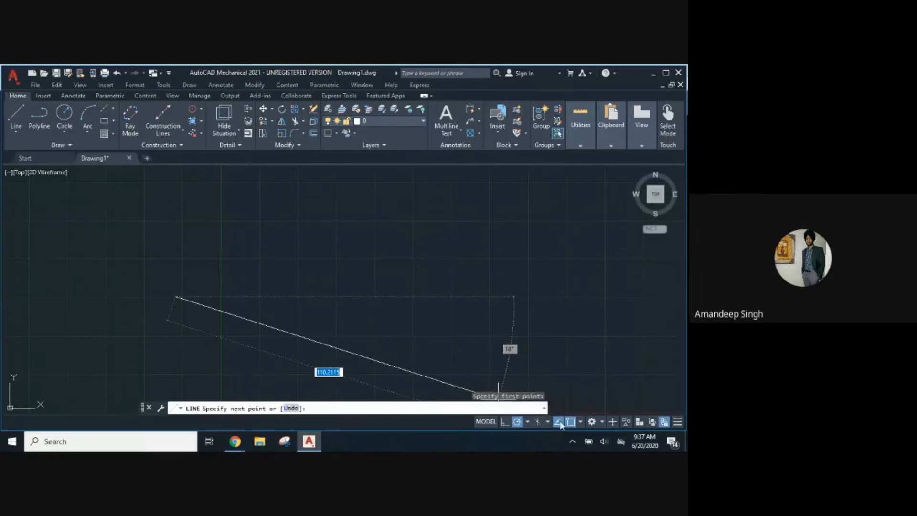
click(518, 424)
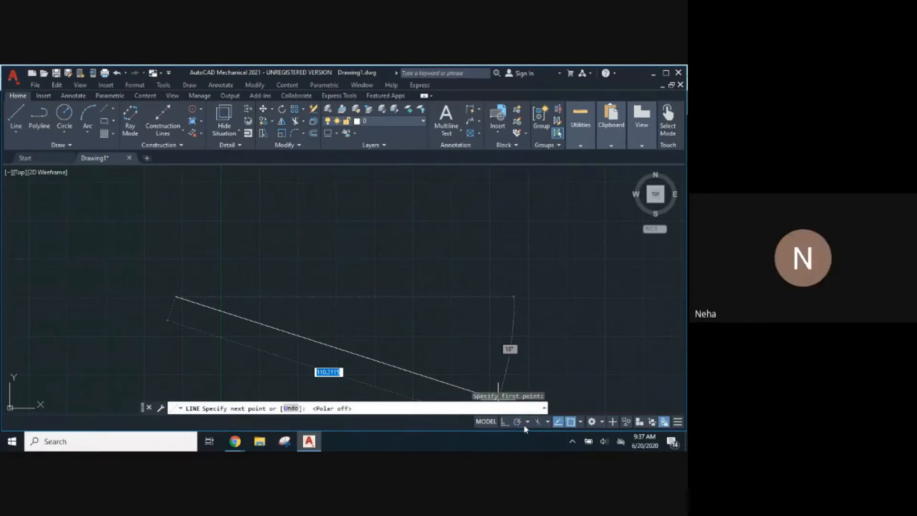
click(519, 422)
click(529, 422)
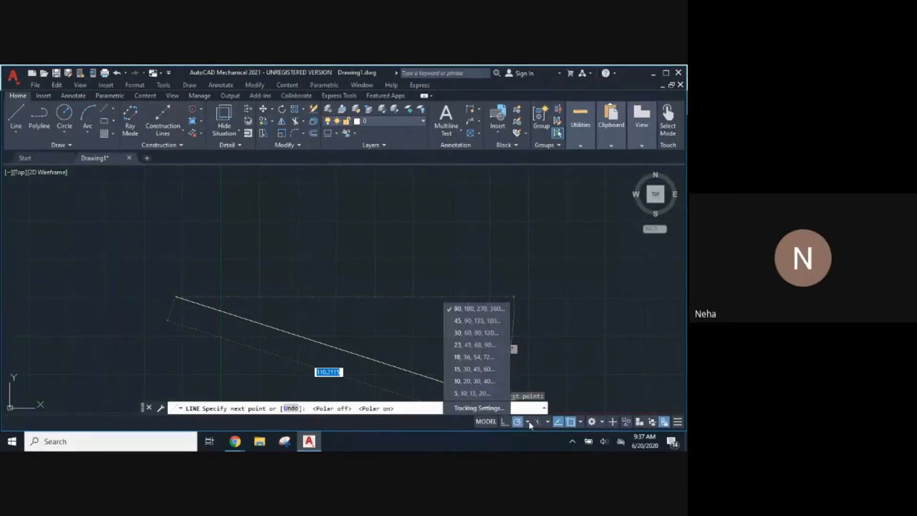
click(522, 421)
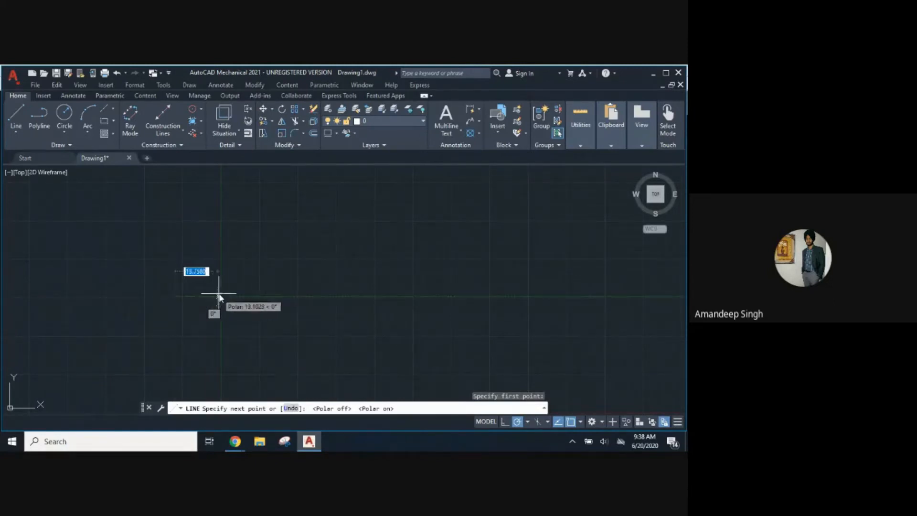
click(374, 296)
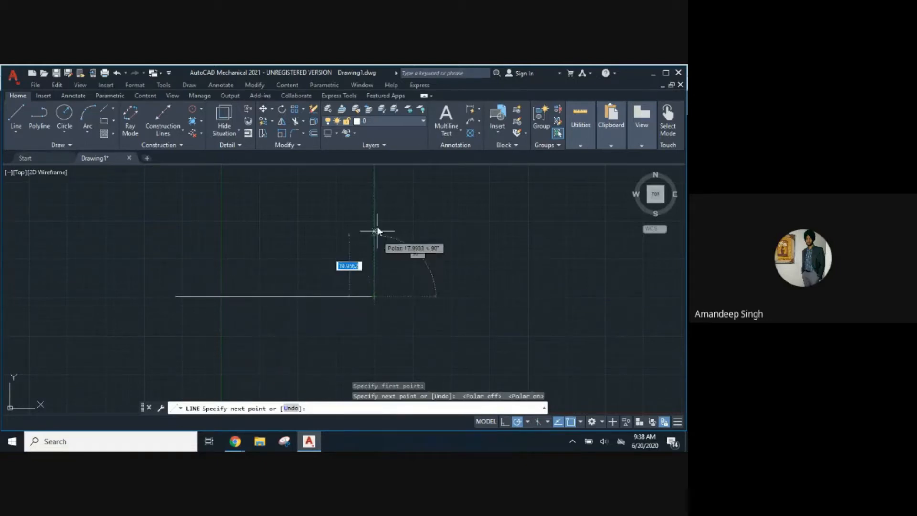
click(374, 190)
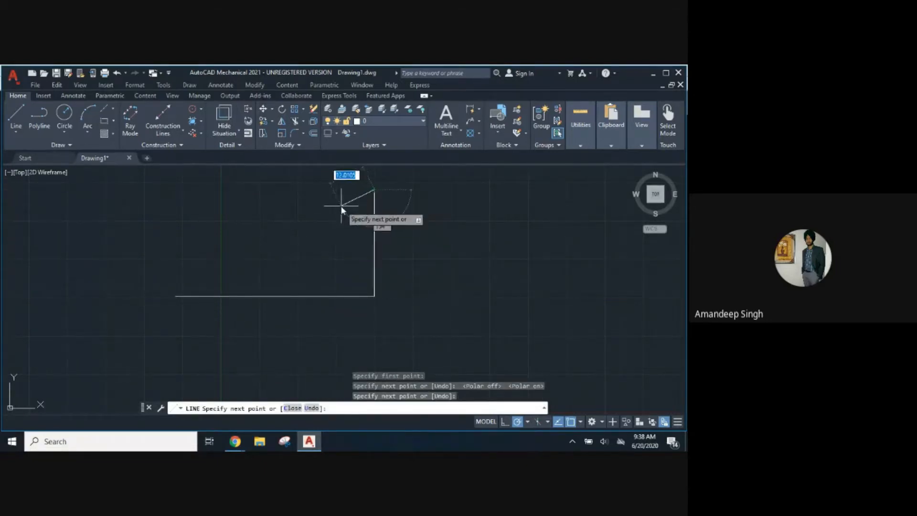
click(179, 191)
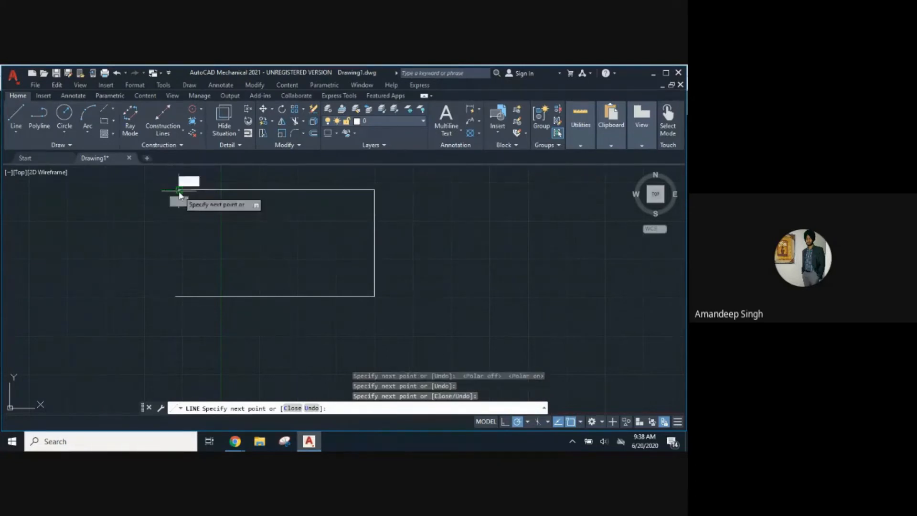
click(182, 296)
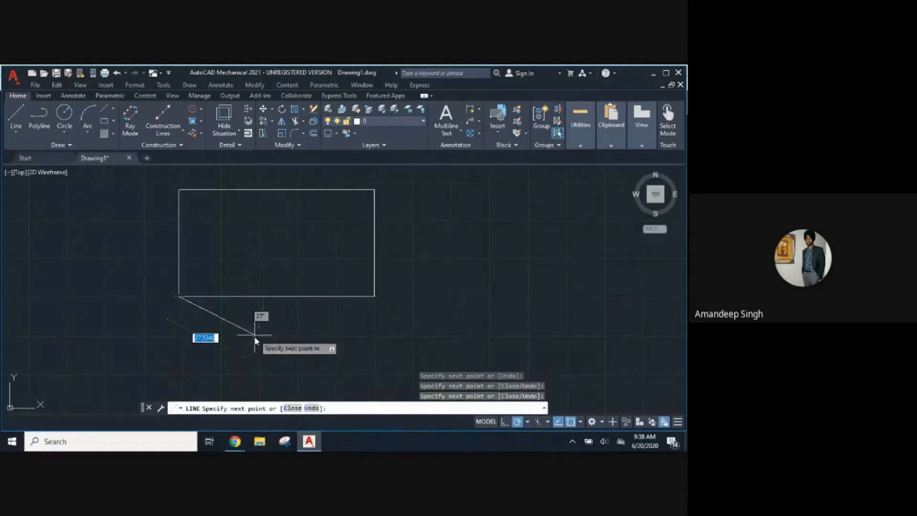
key(Escape)
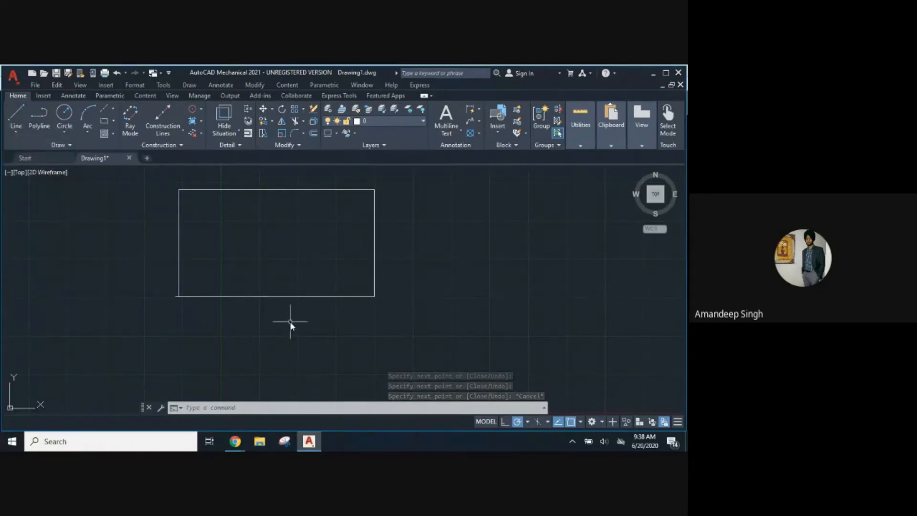
Draw a smaller four-line box beside the large rectangle, with the first and last lines crossing and extending past its lower-left corner.
key(Return)
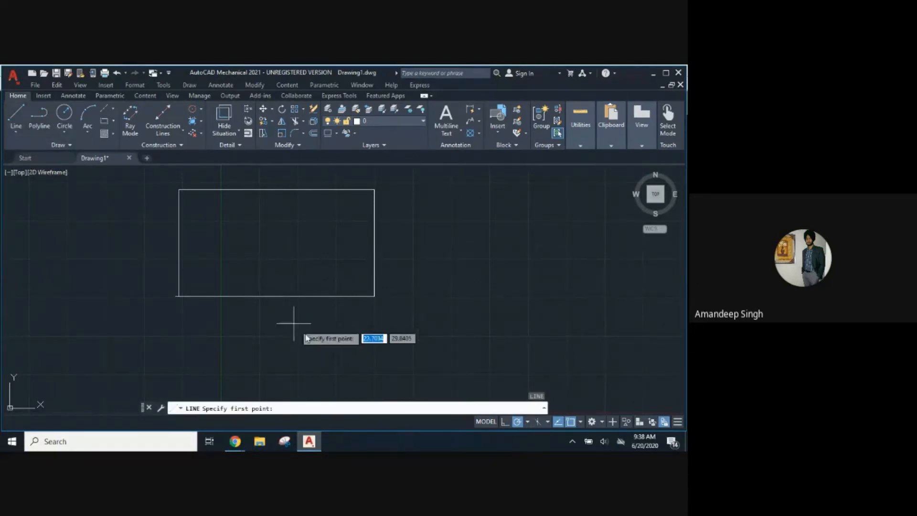
click(445, 306)
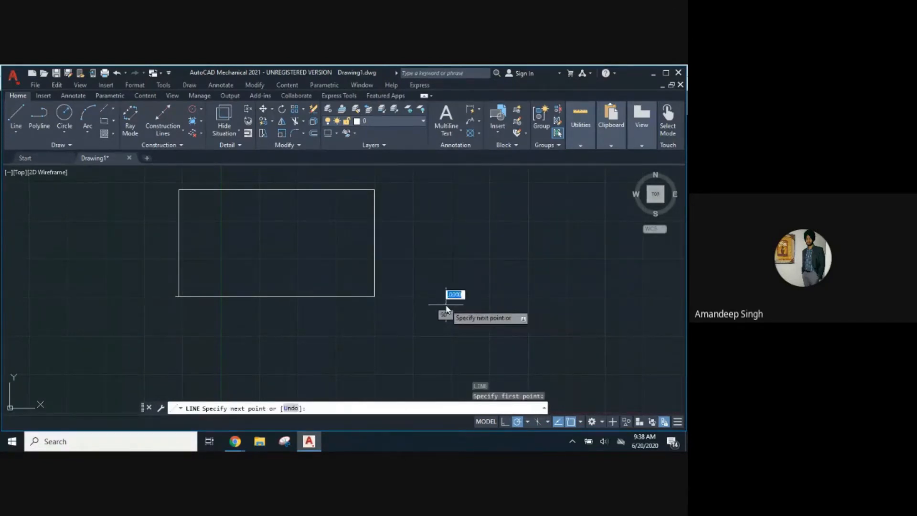
click(561, 305)
click(562, 236)
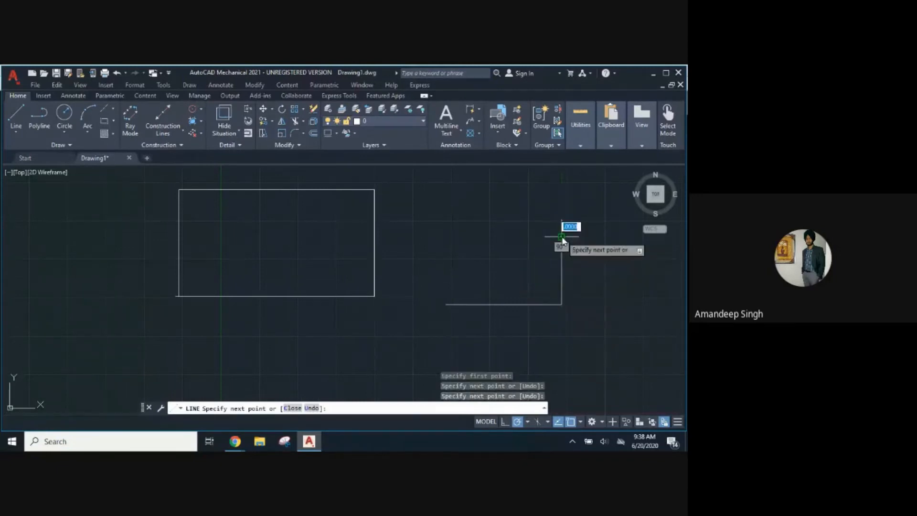
click(501, 237)
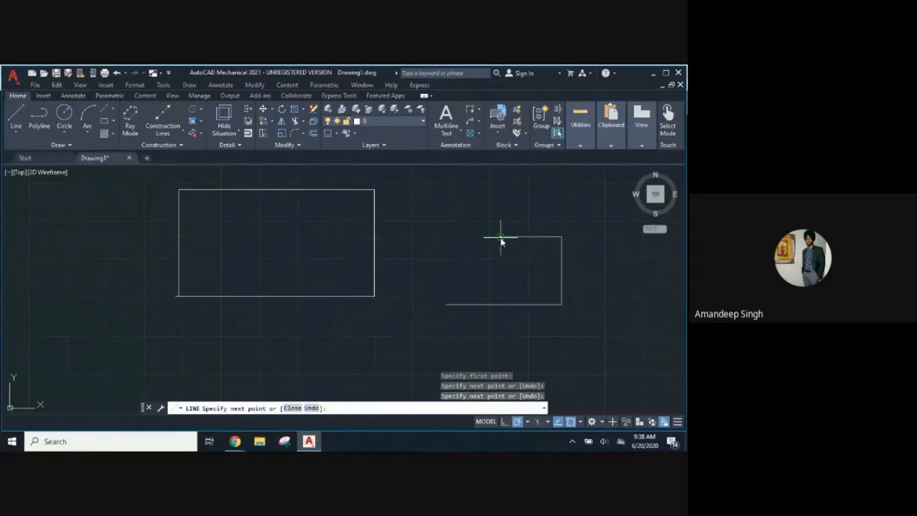
click(503, 323)
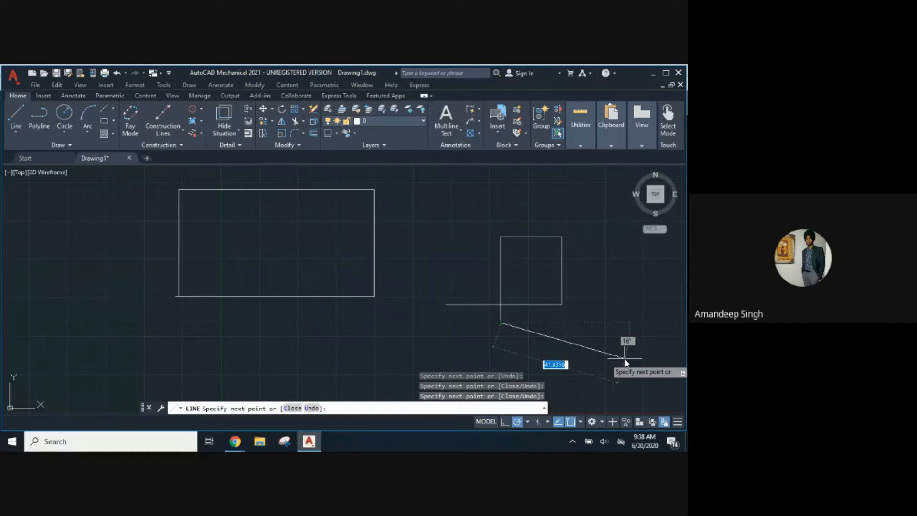
key(Escape)
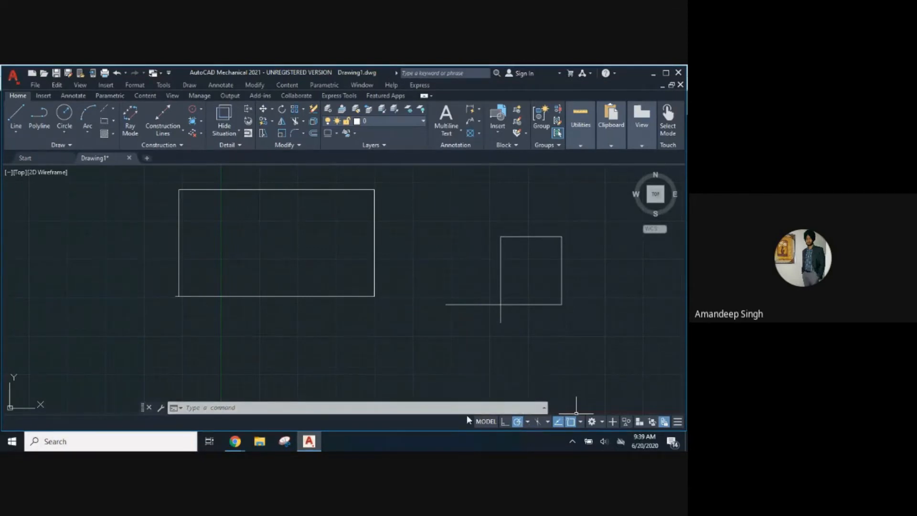
Set the polar tracking angles to 45, 90, 135, 180 and draw a diamond of 45° lines just below the large rectangle.
click(527, 423)
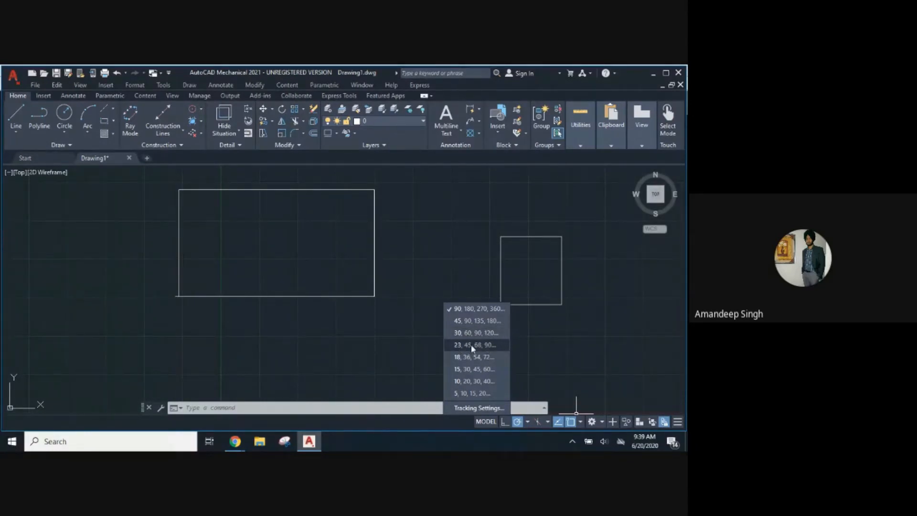
click(464, 322)
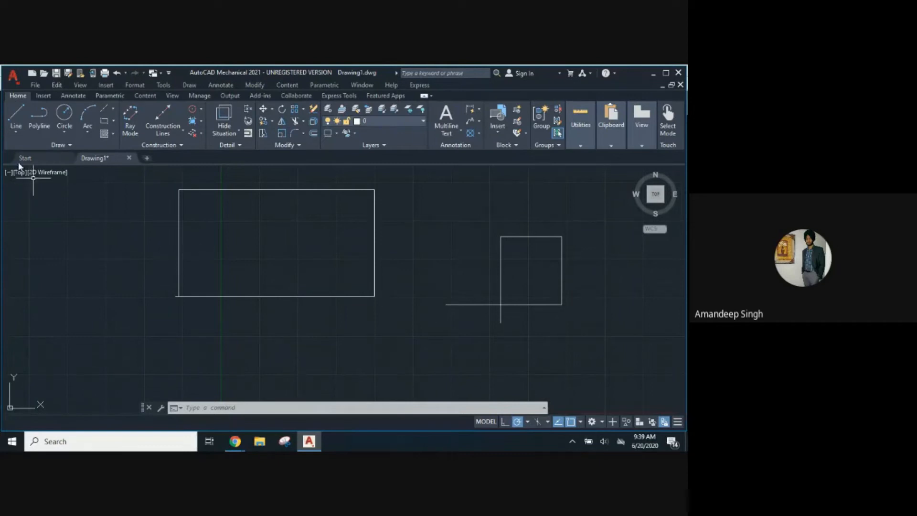
click(15, 117)
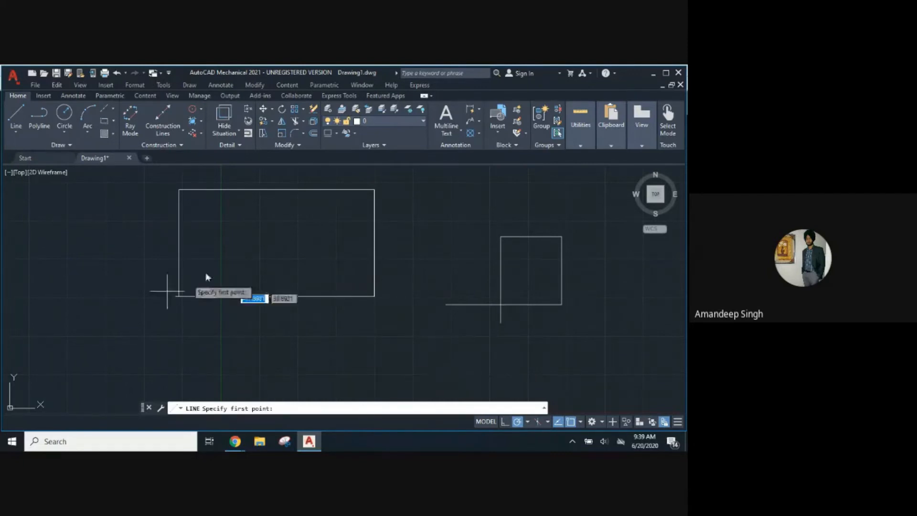
click(383, 377)
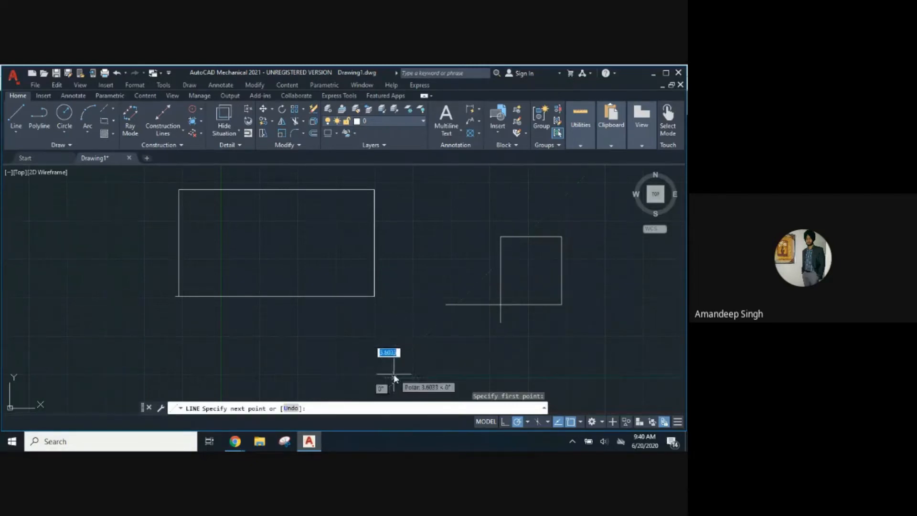
click(421, 341)
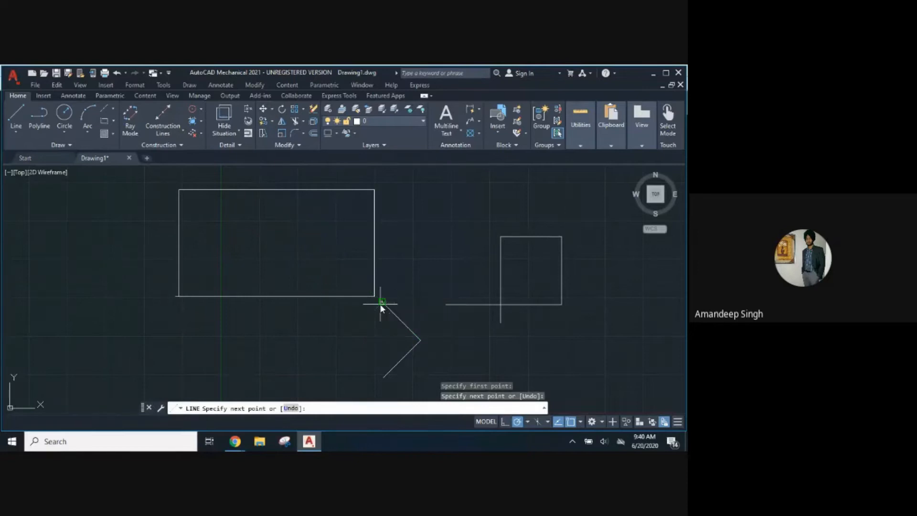
click(380, 303)
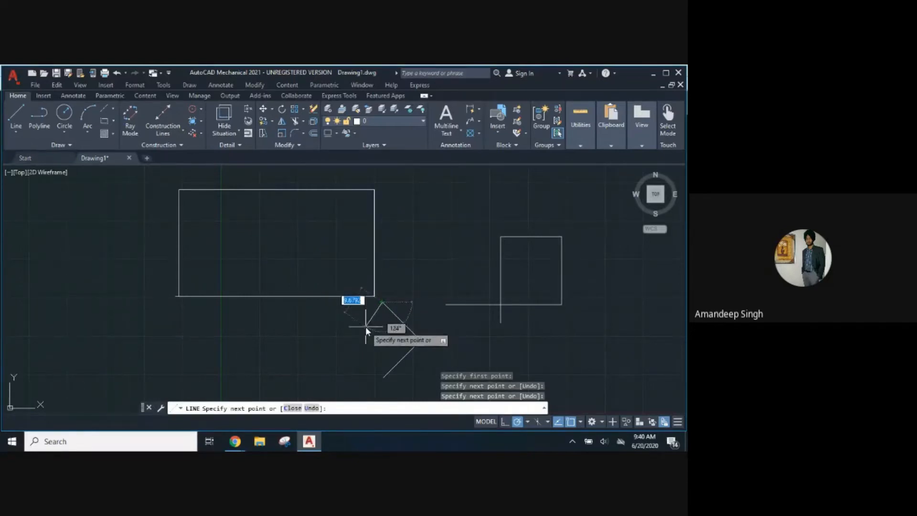
click(338, 345)
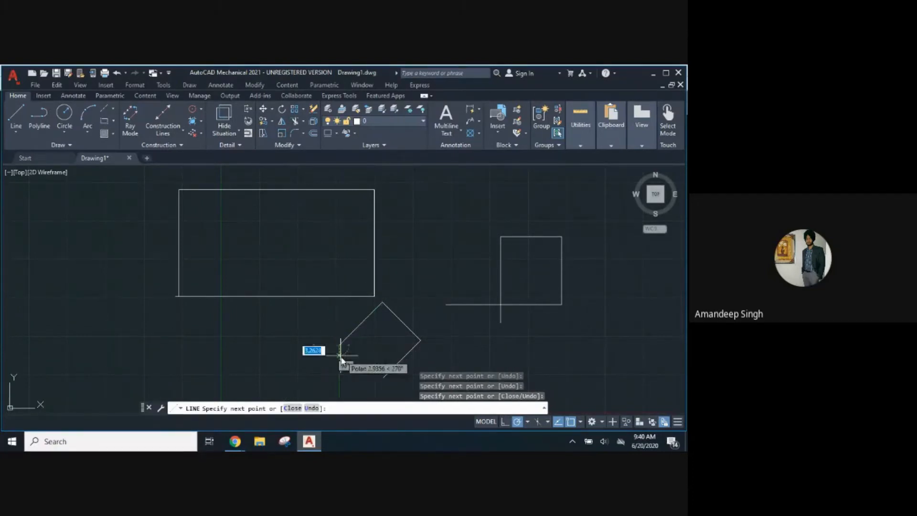
click(382, 379)
click(384, 379)
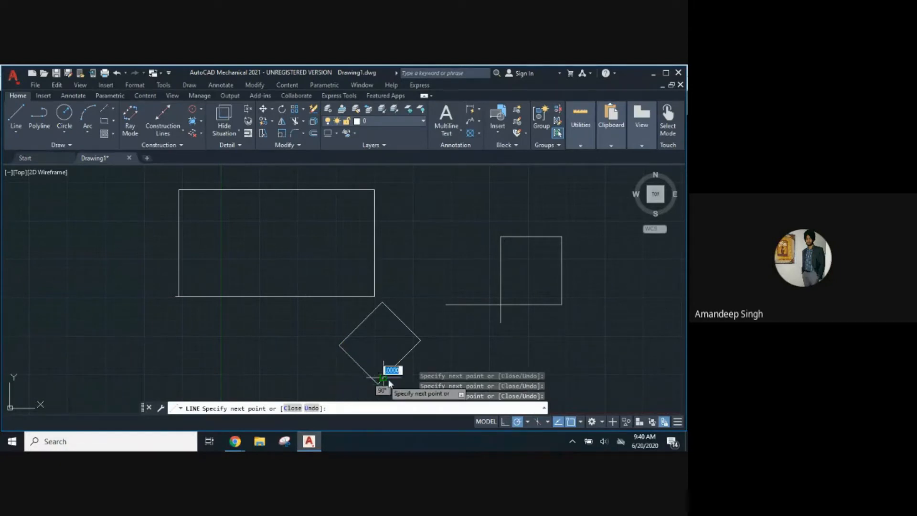
key(Escape)
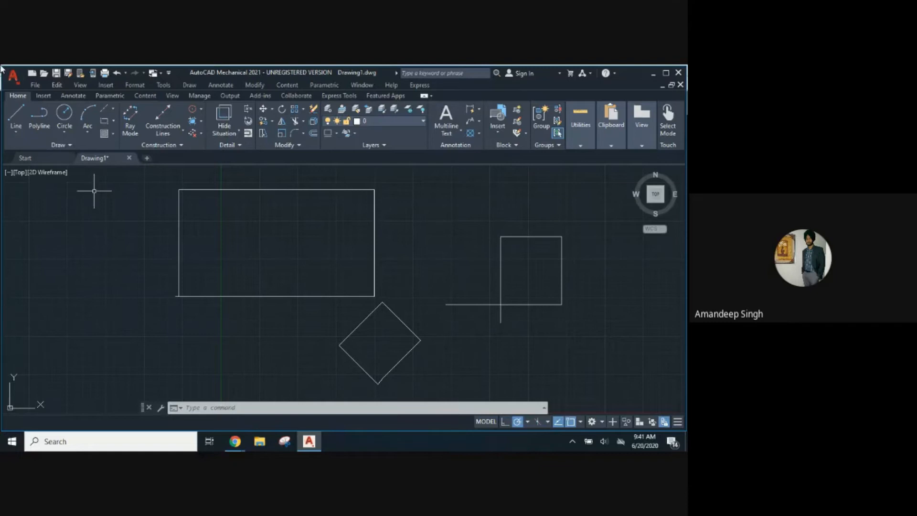
Draw a horizontal line through the diamond's lowest corner, extending it to both sides of the diamond.
click(16, 114)
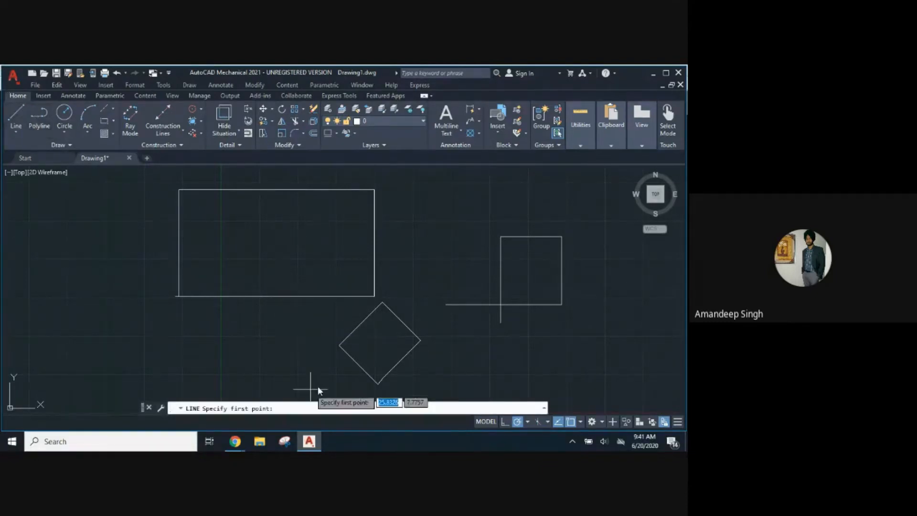
click(378, 383)
click(452, 386)
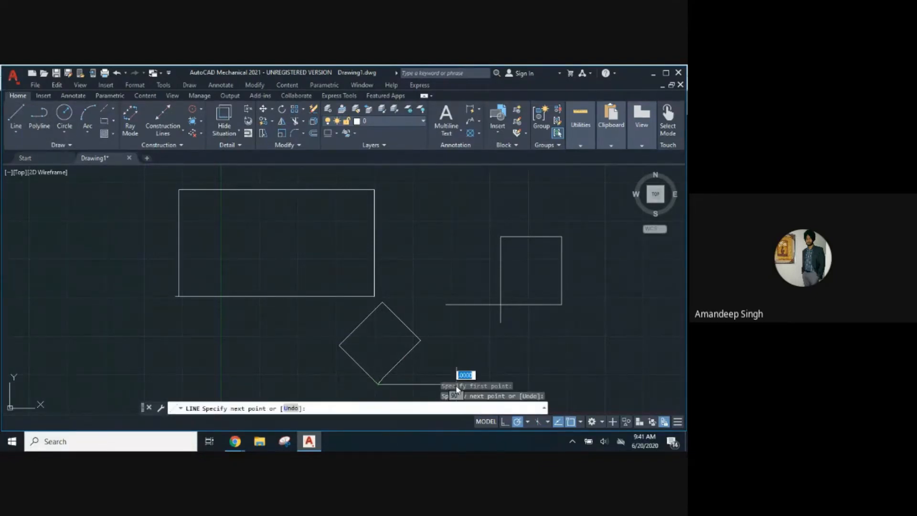
click(300, 384)
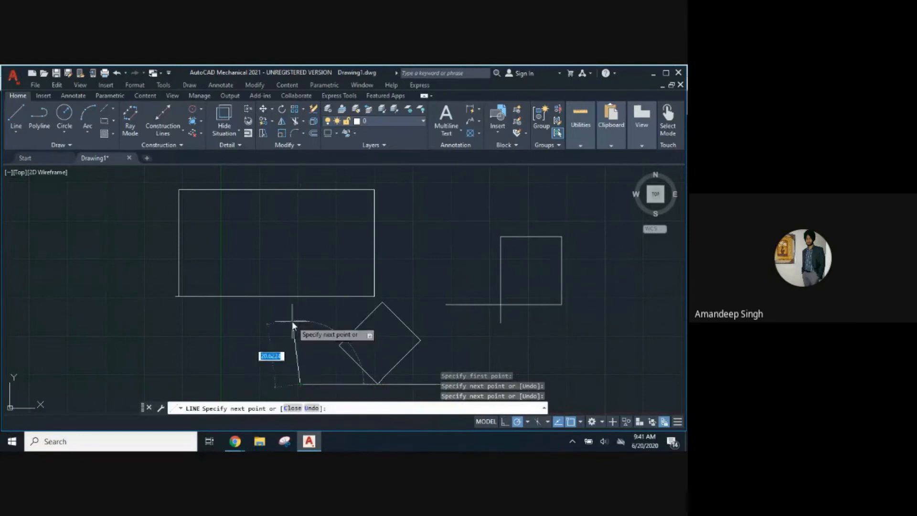
key(Escape)
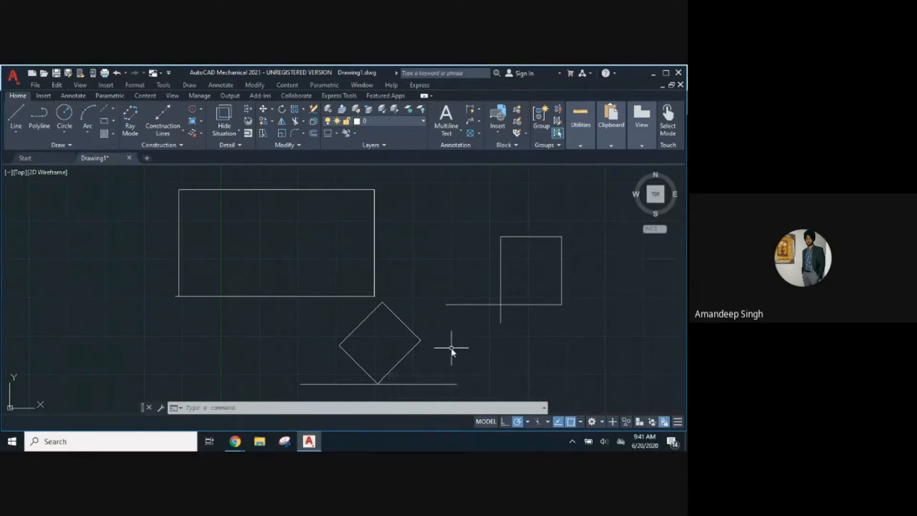
Review the available polar tracking angle increments without changing the setting.
mouse_move(451, 350)
middle_down()
mouse_move(444, 327)
mouse_move(388, 279)
mouse_move(414, 354)
mouse_move(371, 291)
middle_up()
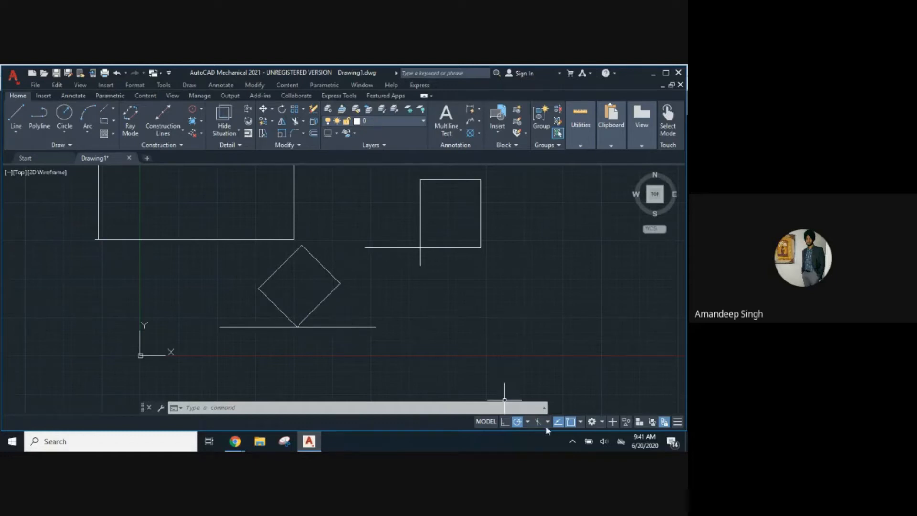
click(527, 423)
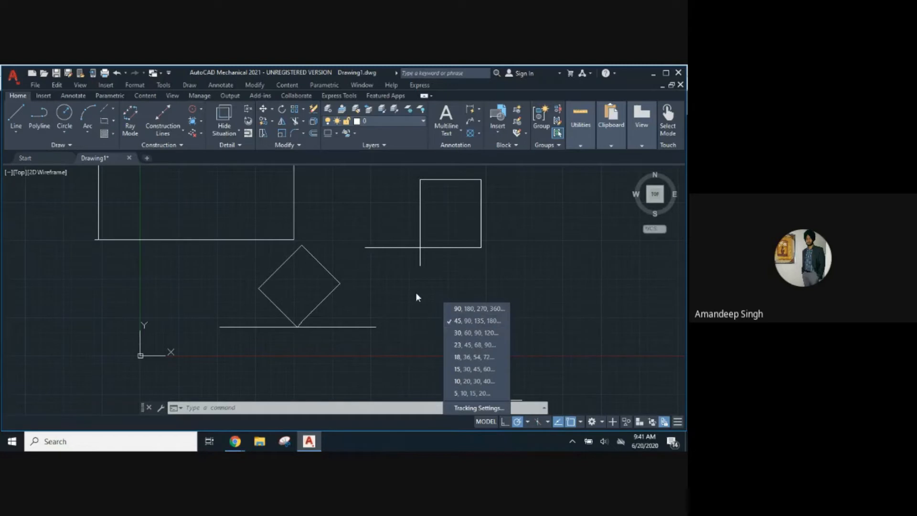
click(389, 303)
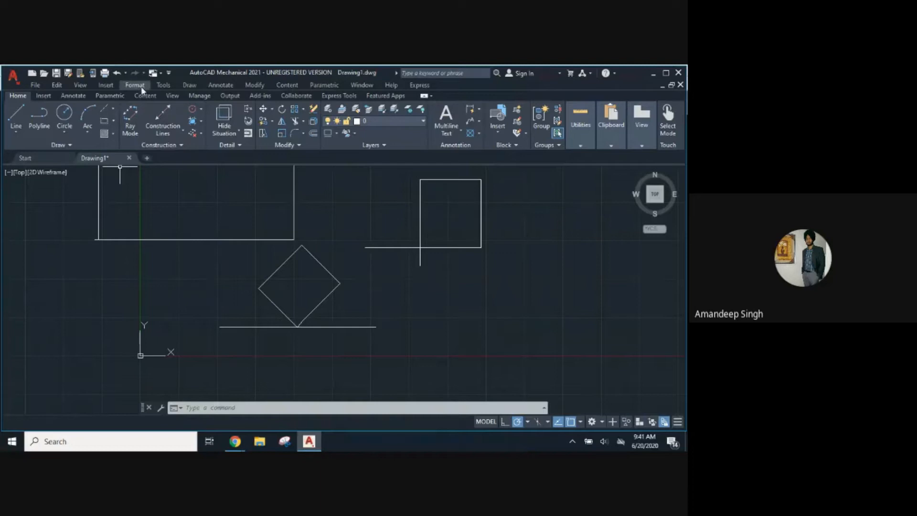
click(221, 85)
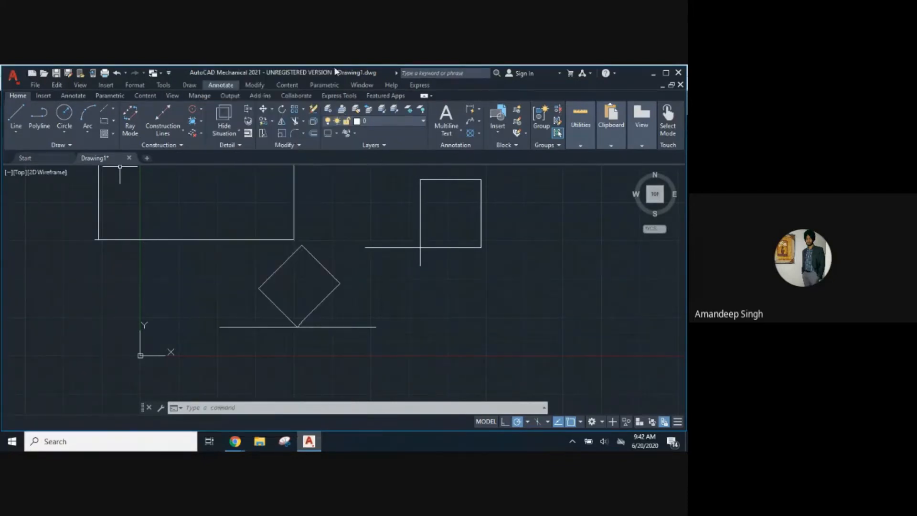
mouse_move(184, 85)
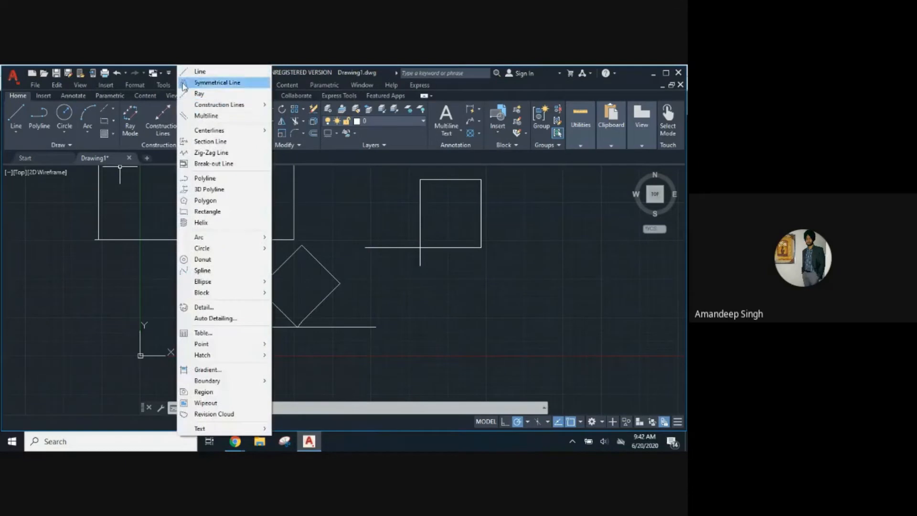
click(329, 206)
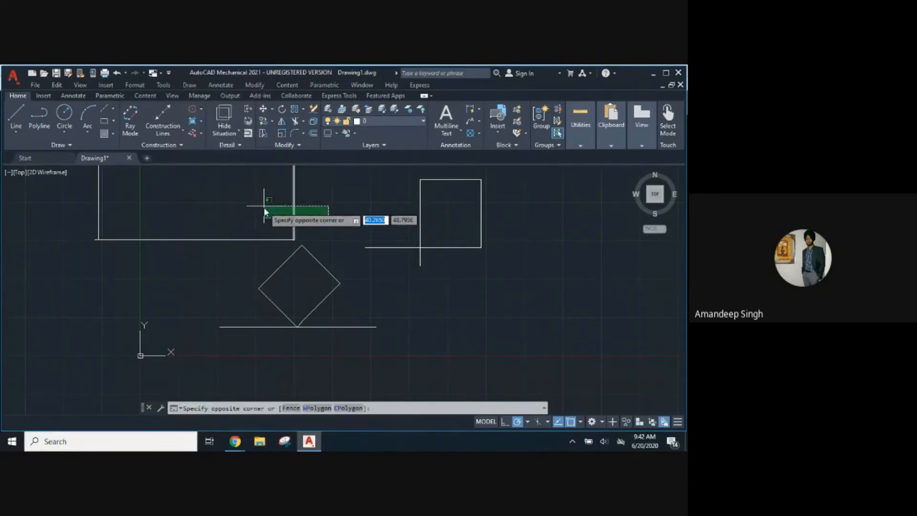
Add an angular dimension between the diamond's lower-left edge and the horizontal line, placing its arc outside the diamond.
key(Escape)
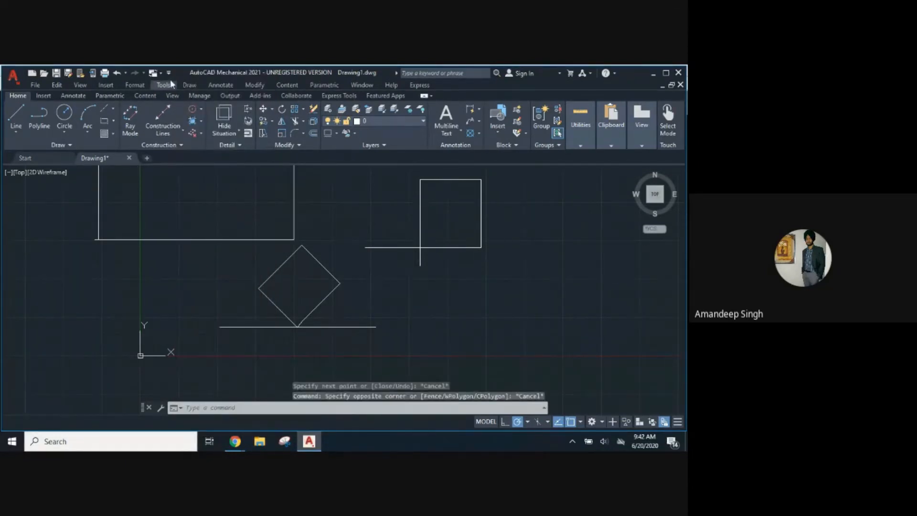
click(190, 85)
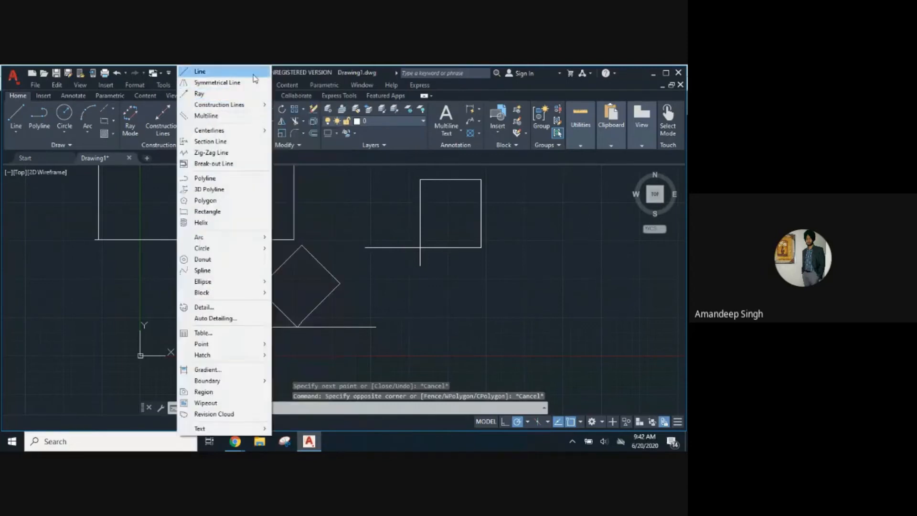
mouse_move(219, 85)
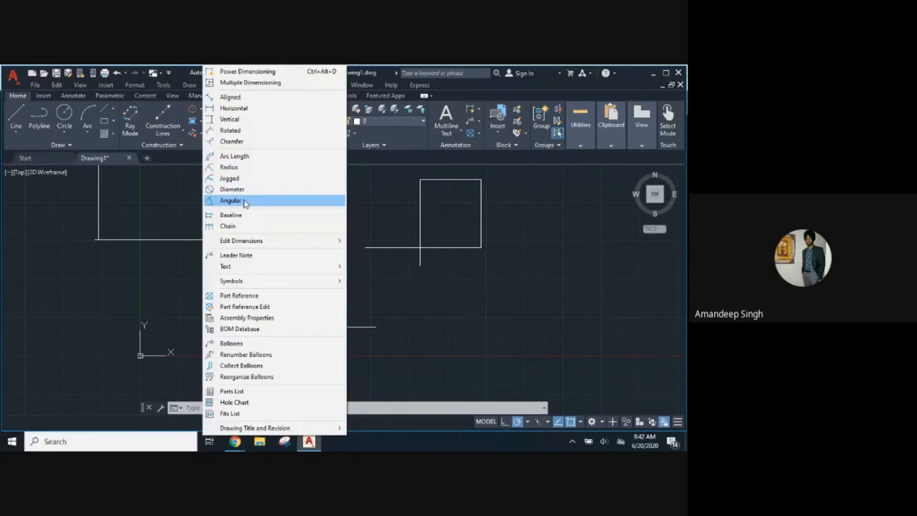
click(245, 203)
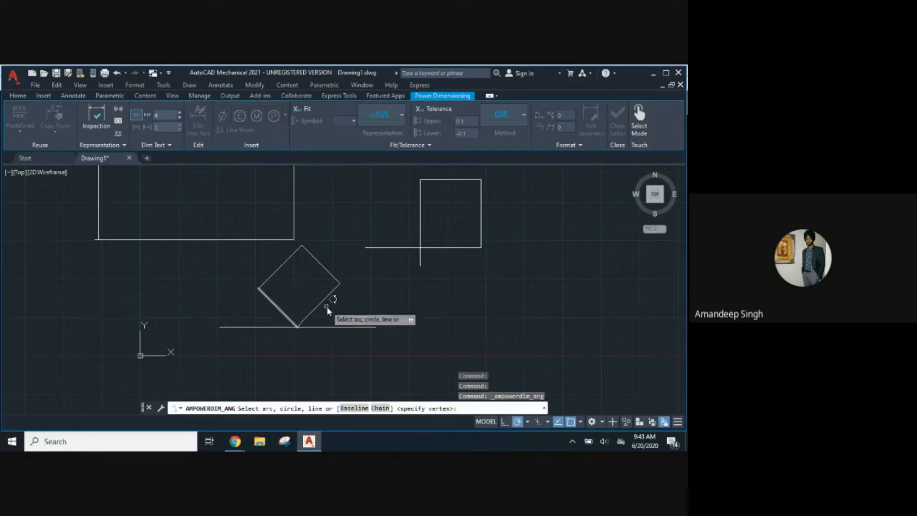
click(279, 308)
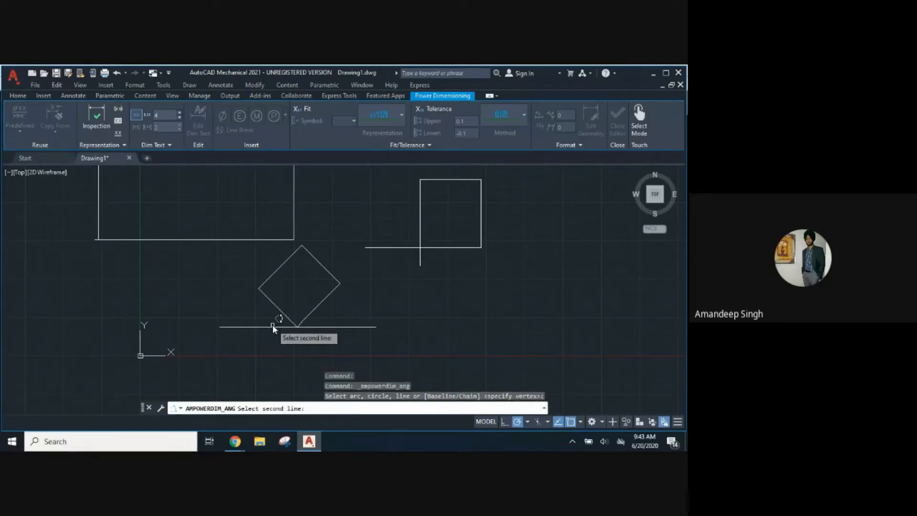
click(272, 327)
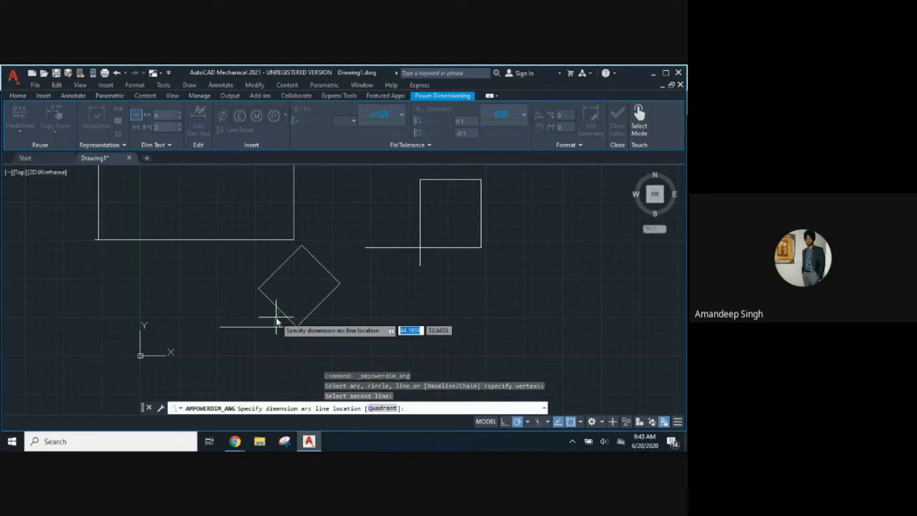
click(255, 316)
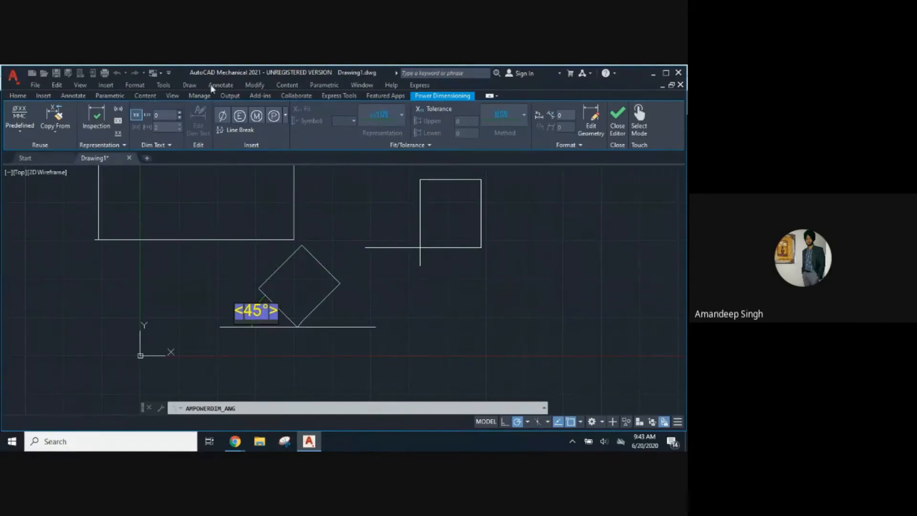
click(363, 270)
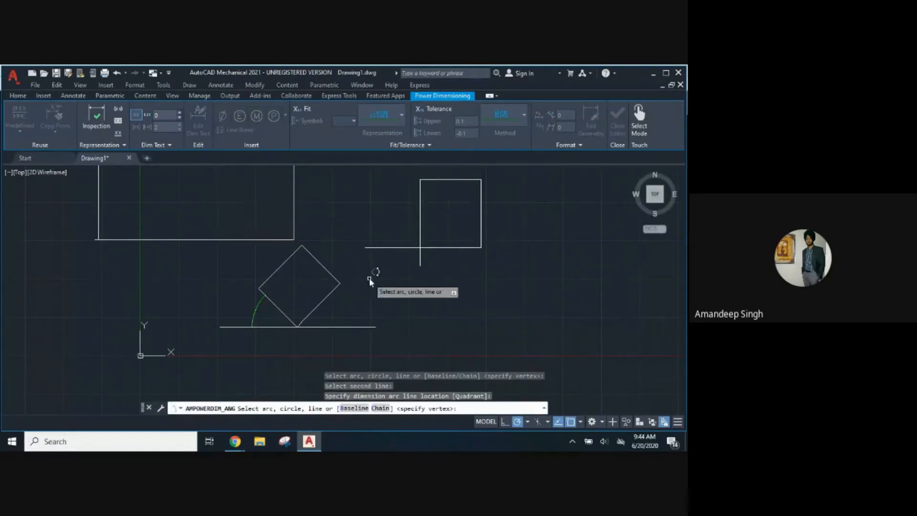
Add a matching angular dimension between the diamond's lower-right edge and the horizontal line, and finish dimensioning.
click(321, 302)
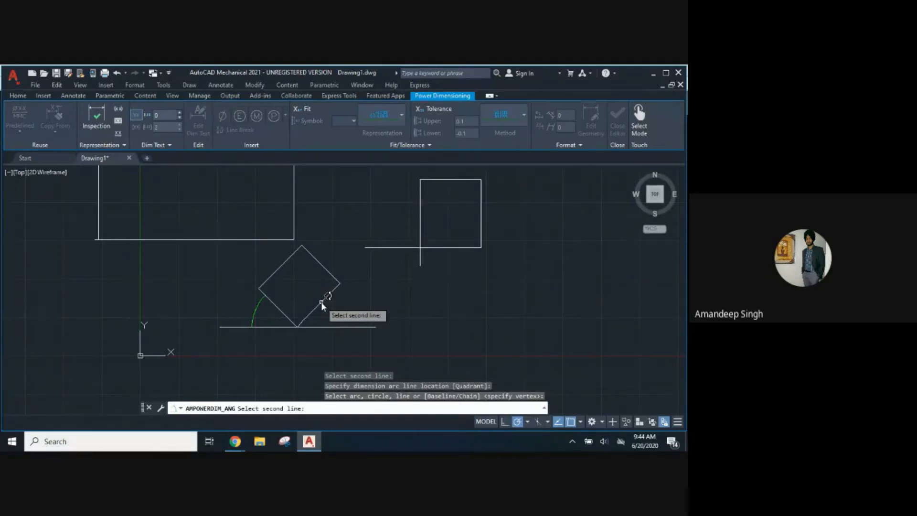
click(329, 327)
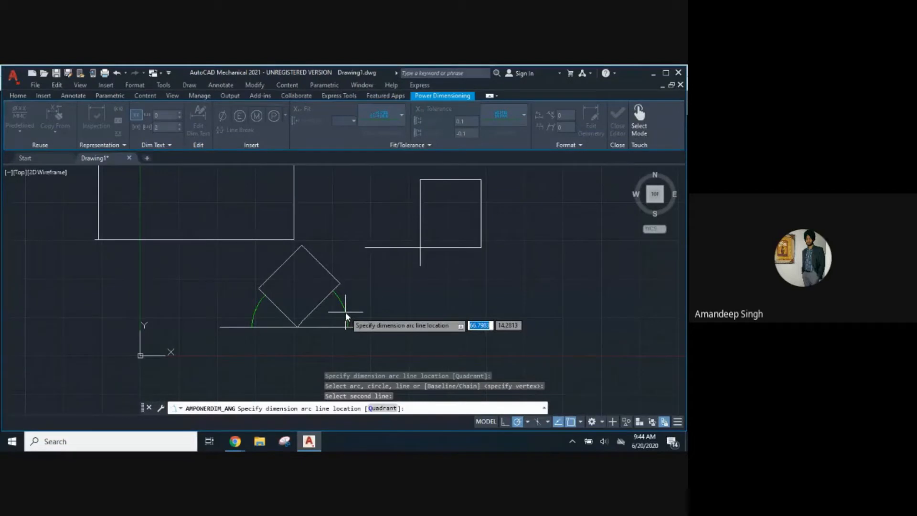
click(346, 313)
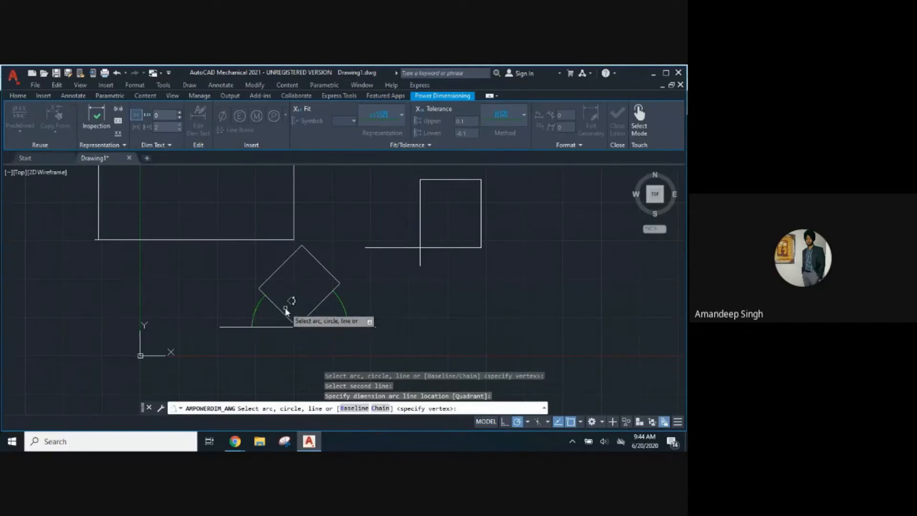
key(Escape)
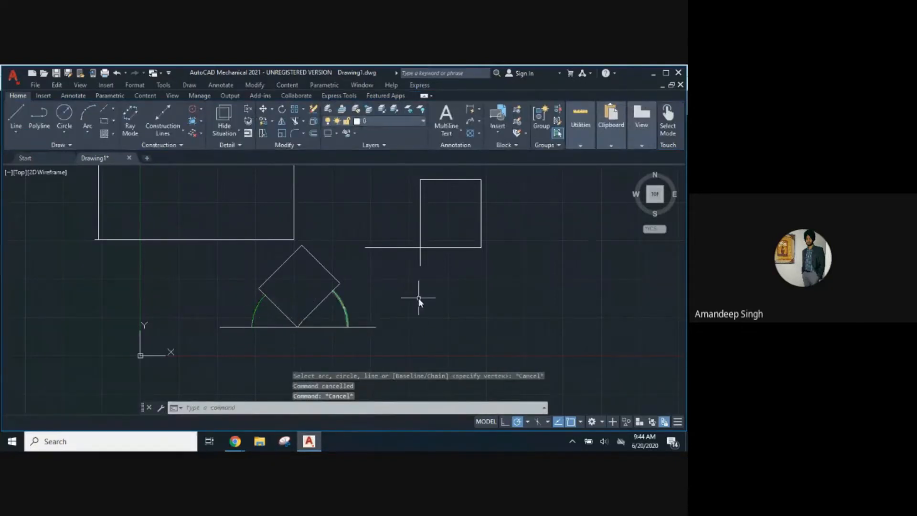
Examine the text size of the angular dimension beside the diamond's lower-left edge at close range and from the overall view.
scroll(248, 308, up, 2)
scroll(249, 309, up, 4)
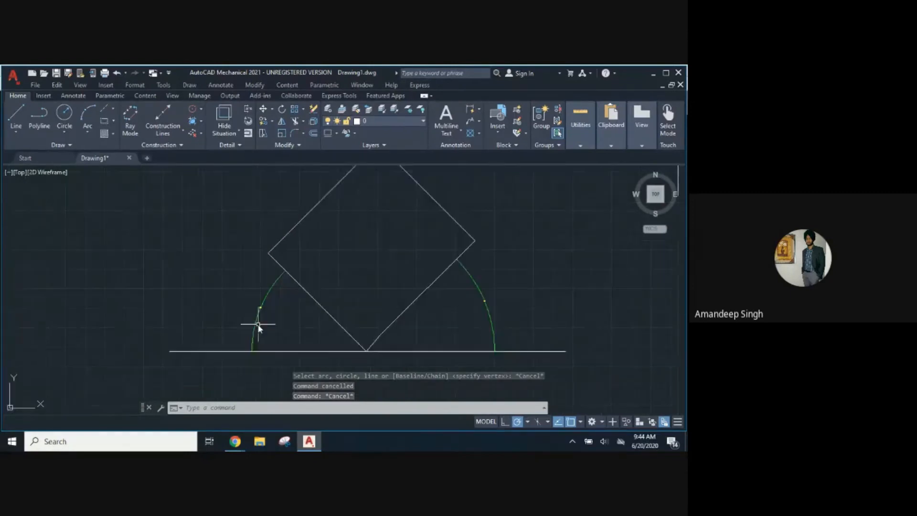
scroll(265, 308, up, 5)
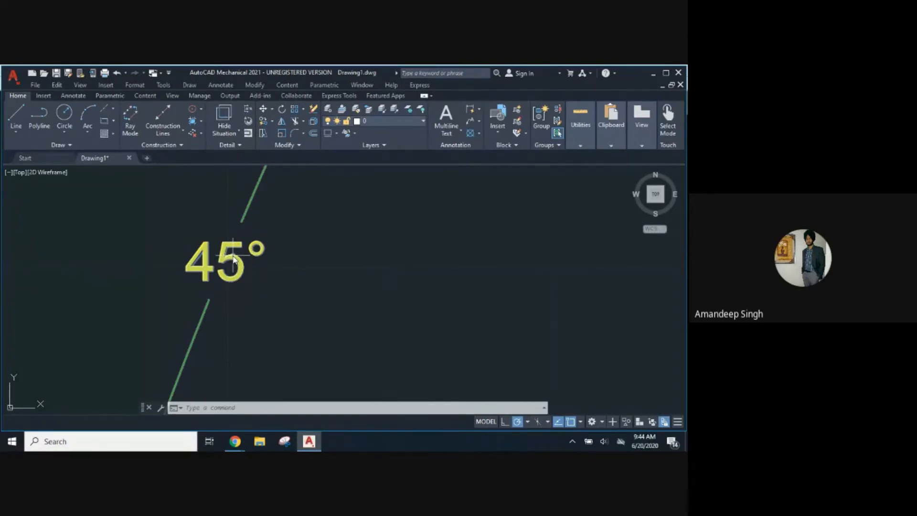
scroll(233, 261, down, 7)
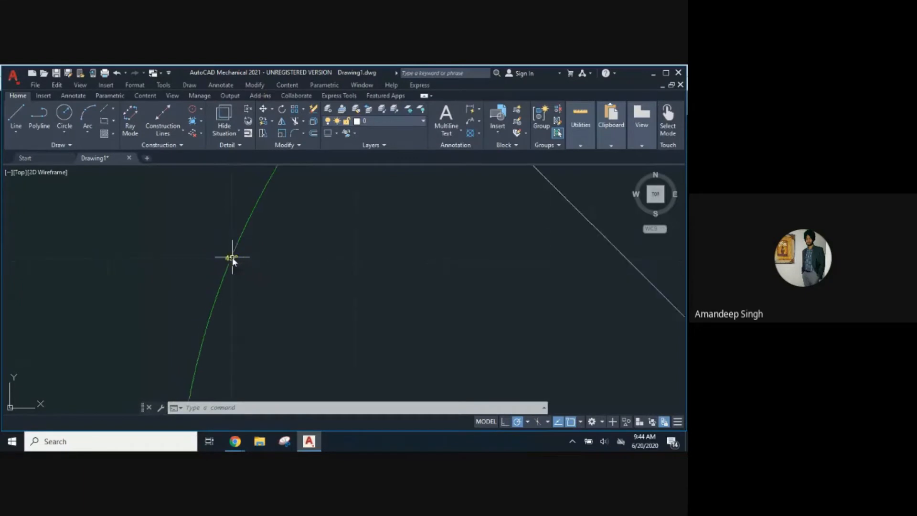
scroll(233, 261, up, 7)
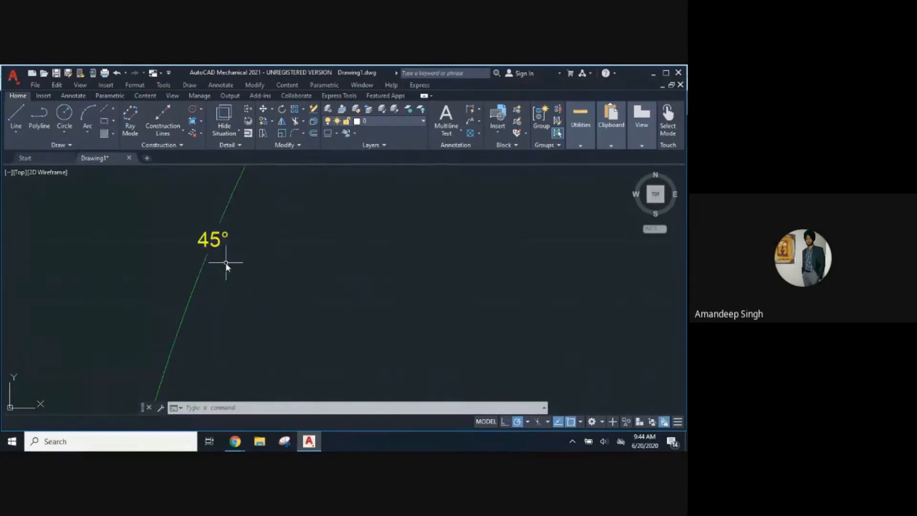
scroll(192, 223, down, 6)
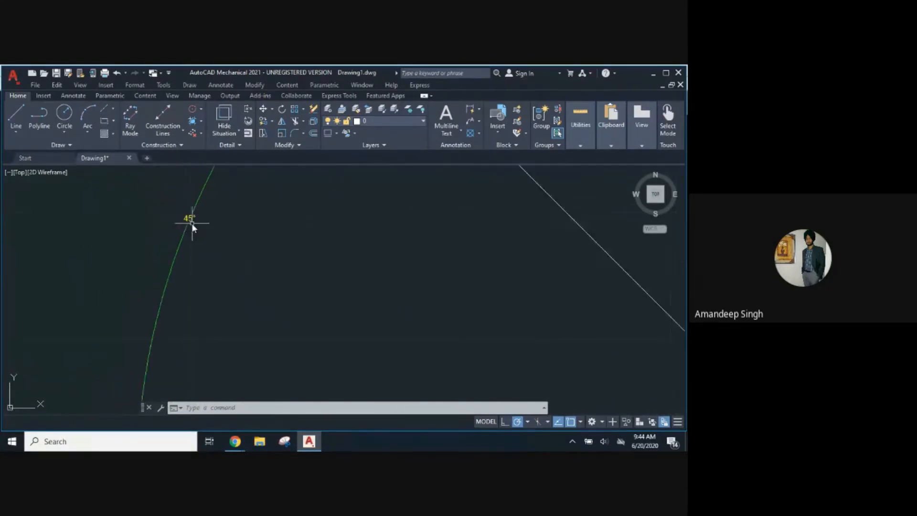
scroll(191, 223, up, 3)
scroll(192, 223, down, 5)
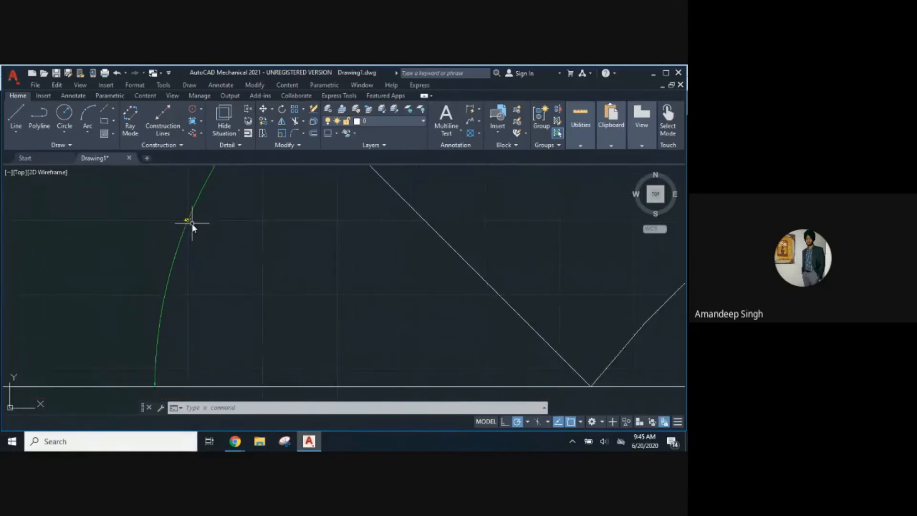
scroll(191, 224, up, 3)
scroll(191, 225, up, 4)
scroll(153, 210, up, 2)
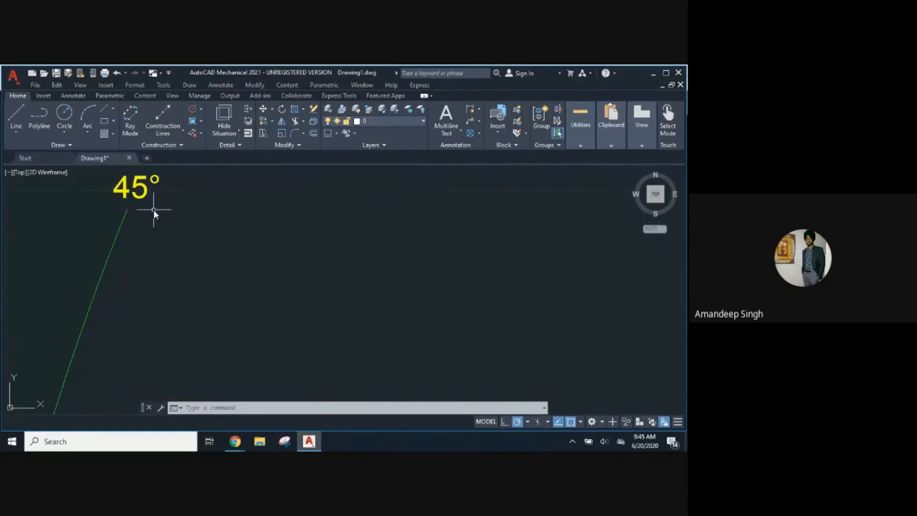
mouse_move(153, 210)
middle_down()
mouse_move(211, 270)
mouse_move(296, 309)
middle_up()
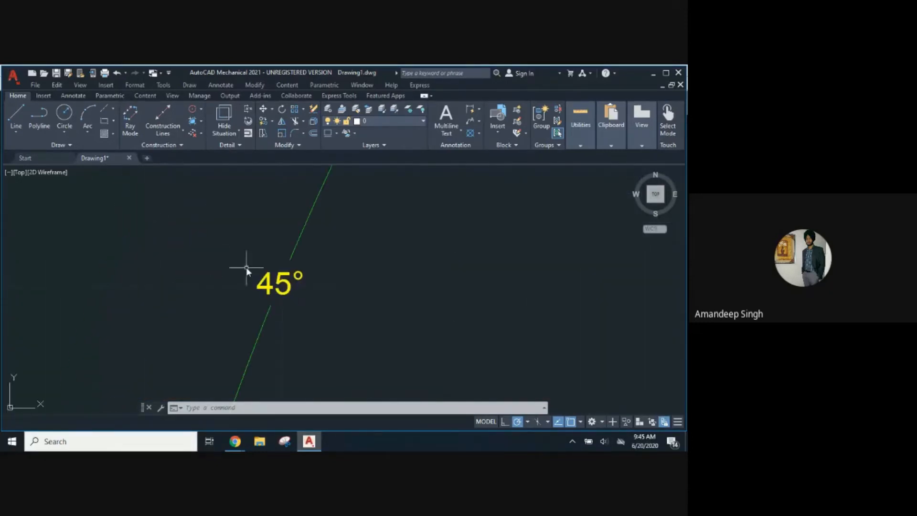
mouse_move(289, 278)
middle_down()
mouse_move(357, 299)
mouse_move(337, 248)
mouse_move(326, 256)
mouse_move(255, 254)
mouse_move(412, 278)
mouse_move(208, 260)
mouse_move(265, 246)
middle_up()
scroll(265, 242, down, 3)
scroll(265, 242, down, 3)
scroll(265, 241, up, 3)
scroll(237, 244, up, 2)
scroll(317, 270, up, 3)
scroll(318, 265, down, 8)
scroll(318, 258, up, 3)
scroll(319, 259, up, 3)
scroll(322, 262, down, 6)
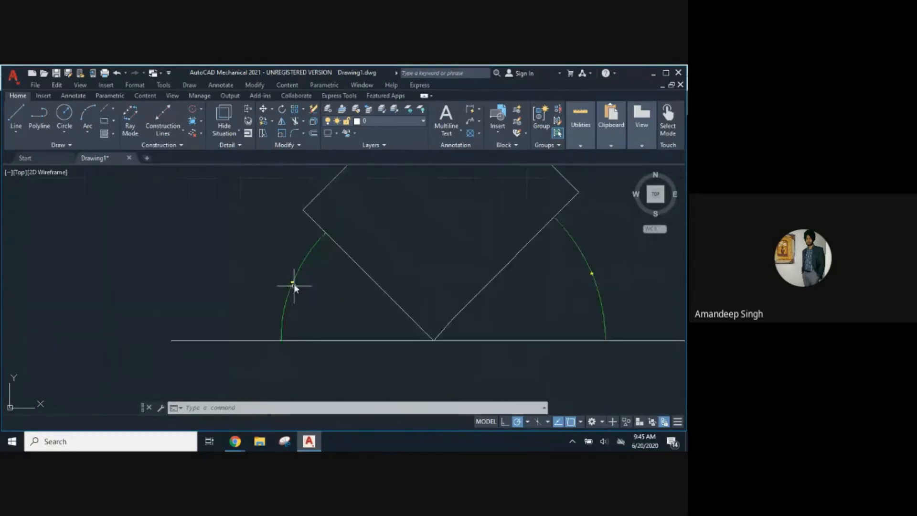
scroll(300, 281, up, 4)
scroll(304, 245, up, 3)
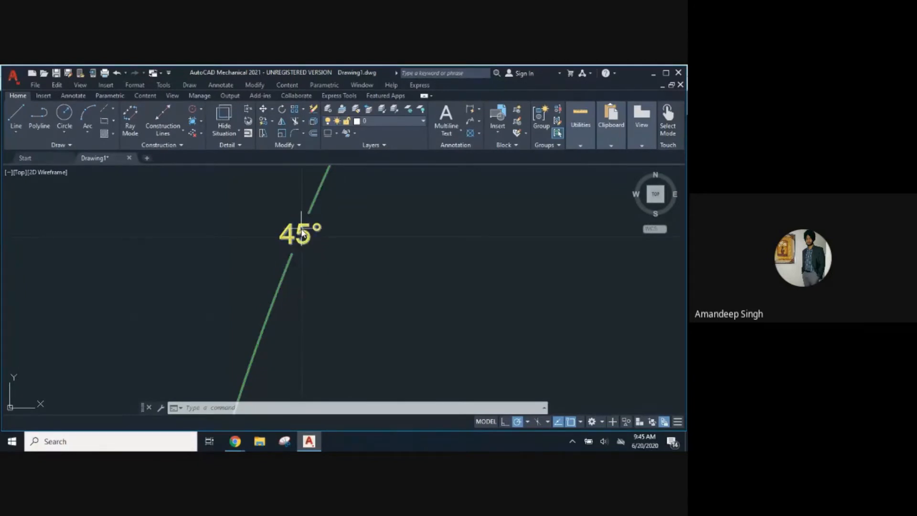
scroll(302, 233, up, 5)
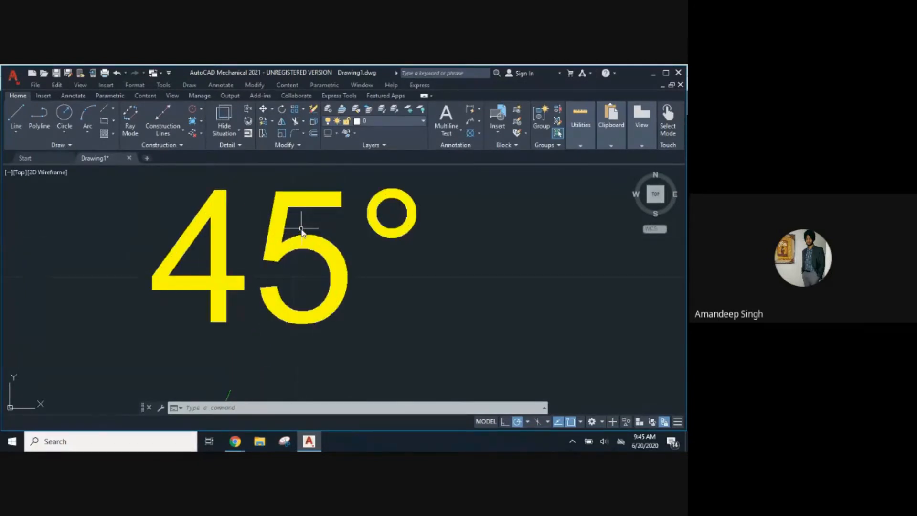
scroll(302, 230, down, 6)
scroll(304, 230, down, 3)
drag(364, 222, 331, 275)
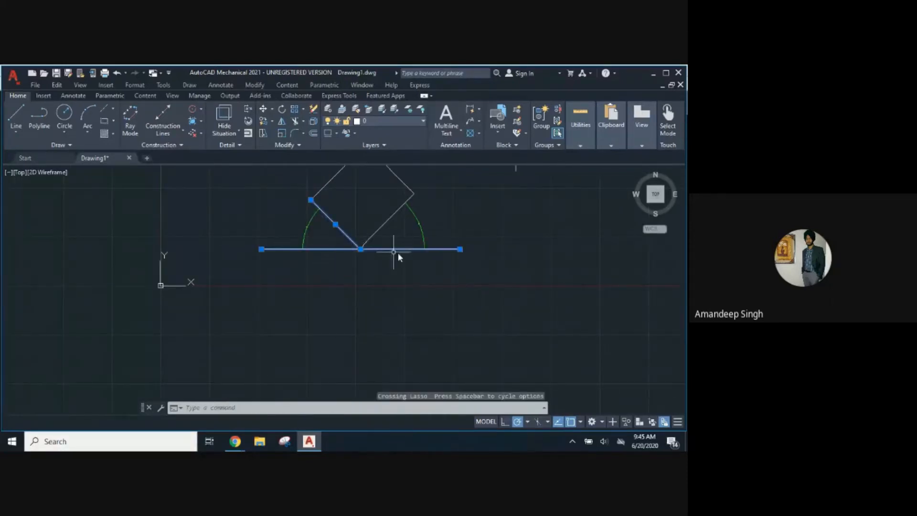
key(Escape)
middle_drag(432, 207, 412, 285)
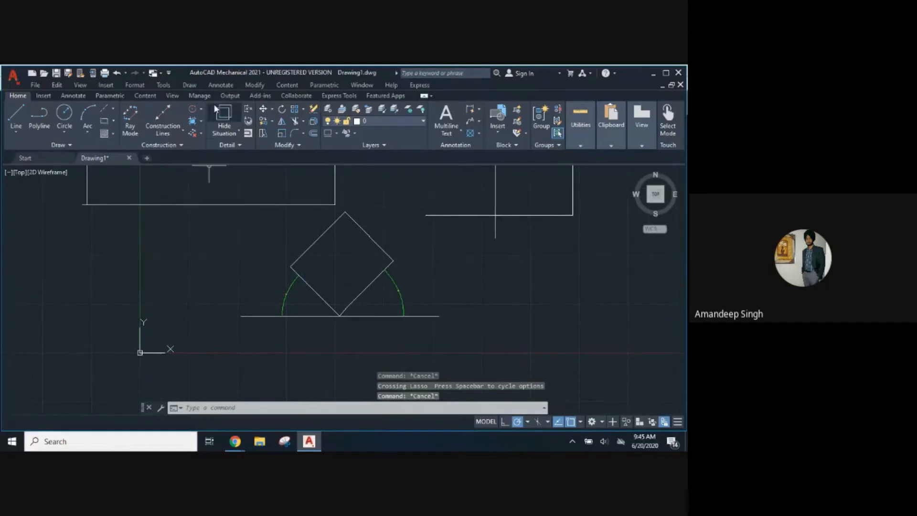
Review the available annotation commands, including the text and dimension-editing options, and the general shortcut commands.
click(221, 85)
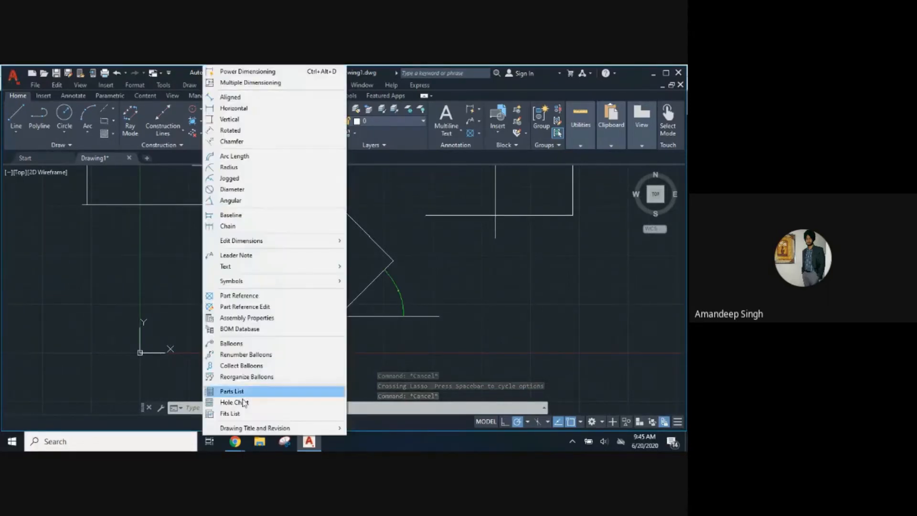
mouse_move(260, 430)
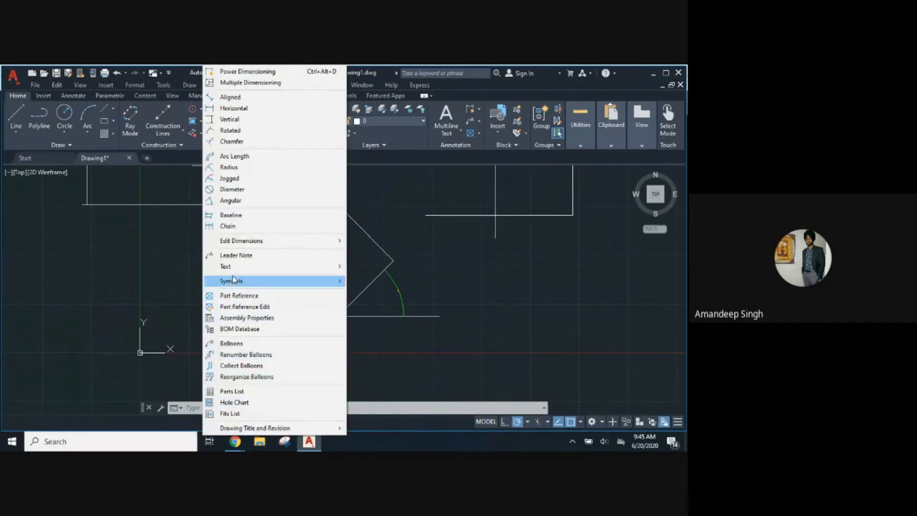
mouse_move(277, 266)
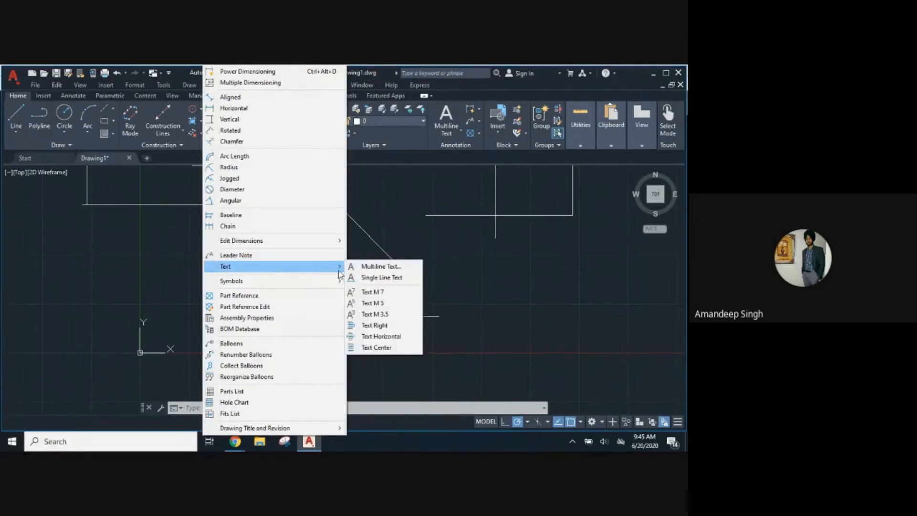
mouse_move(296, 241)
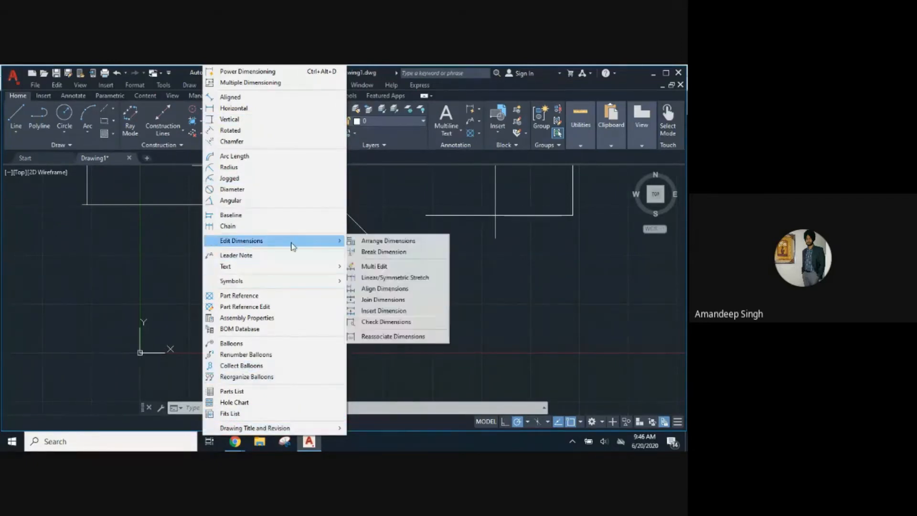
click(360, 213)
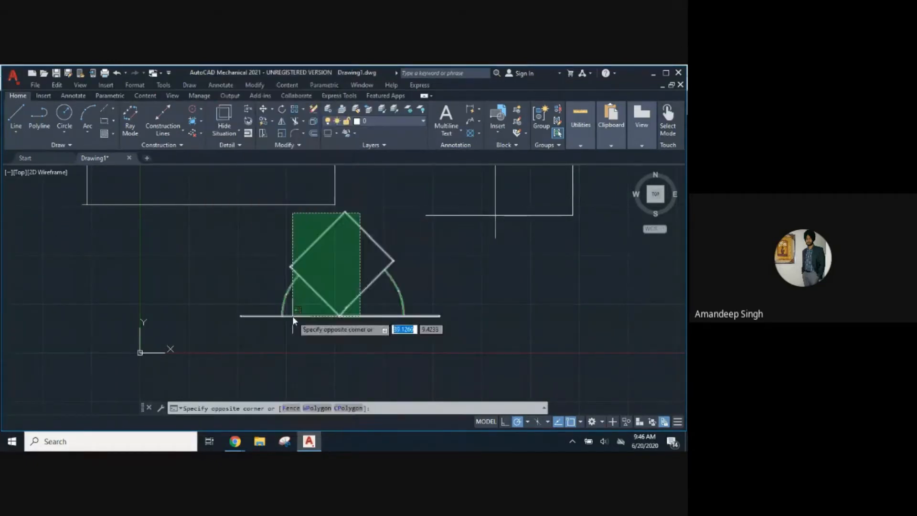
key(Escape)
right_click(284, 292)
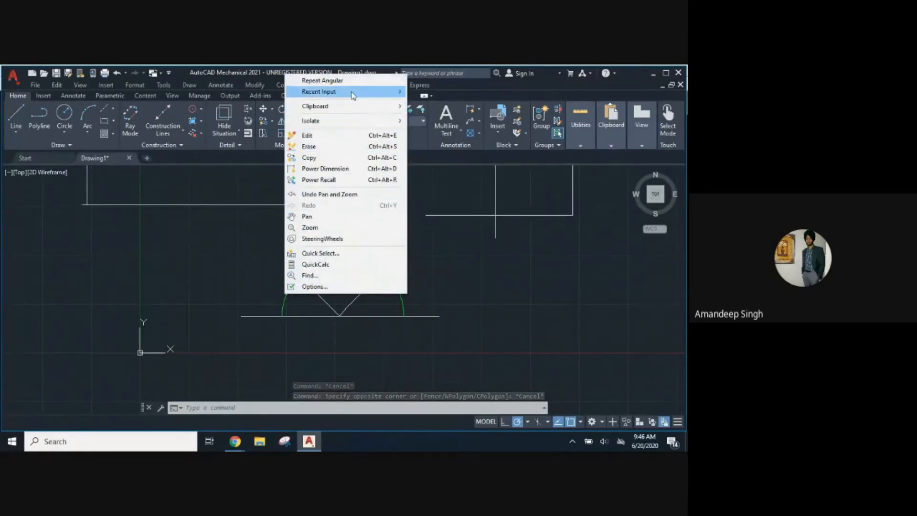
click(486, 285)
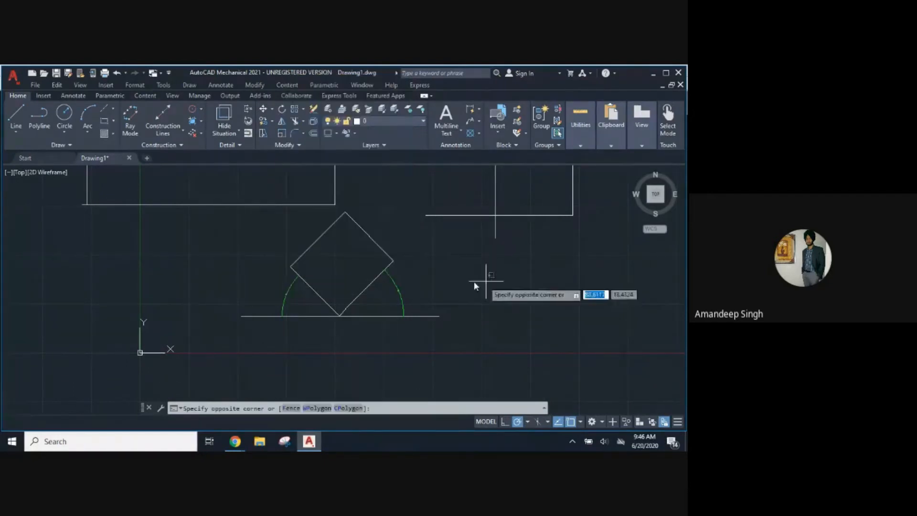
key(Escape)
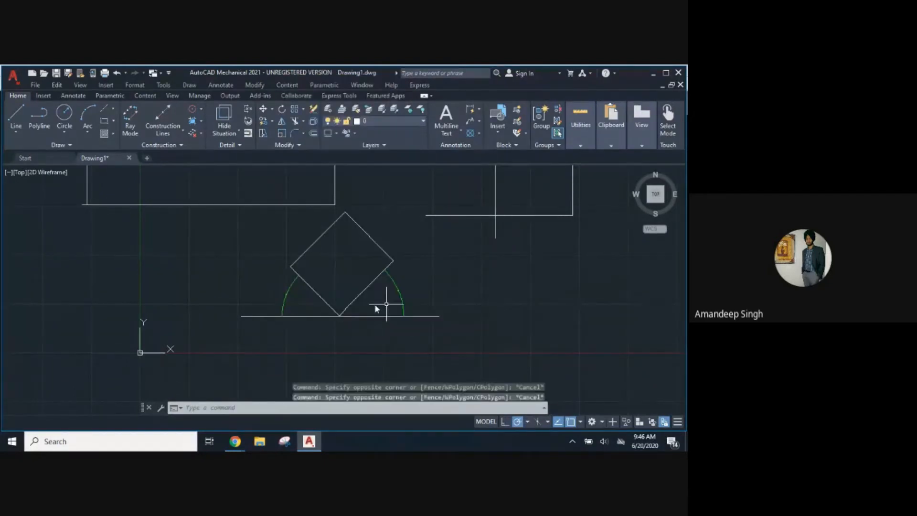
Open the angular dimension beside the diamond's lower-left edge for editing and close the editor without changing its value.
click(286, 296)
double_click(286, 295)
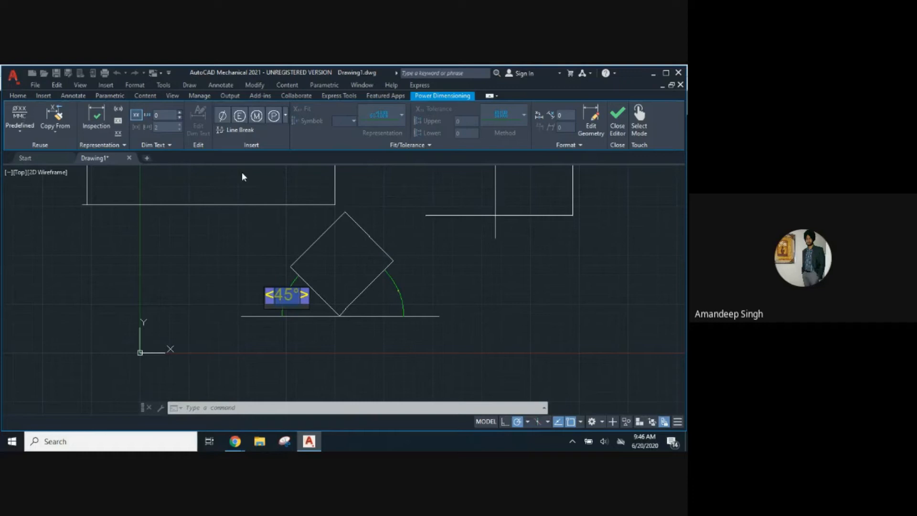
click(314, 198)
click(478, 274)
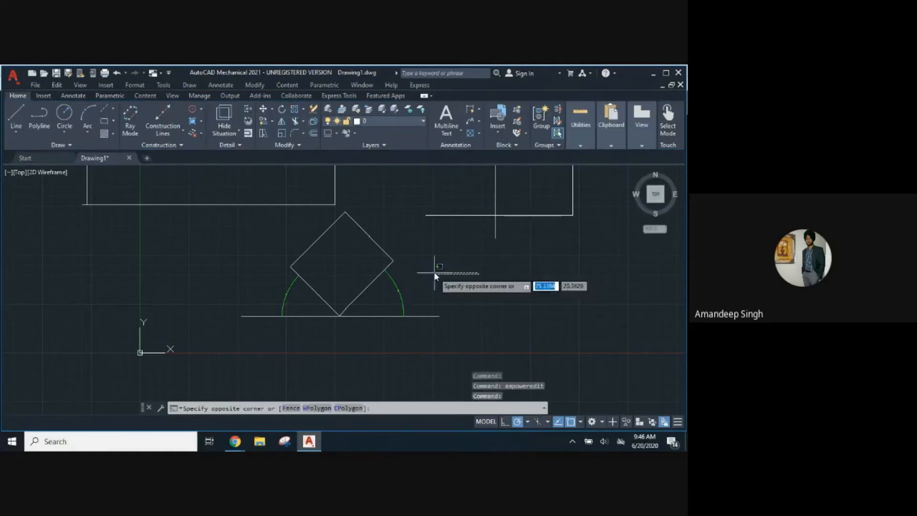
Review the available polar tracking angle increments.
key(Escape)
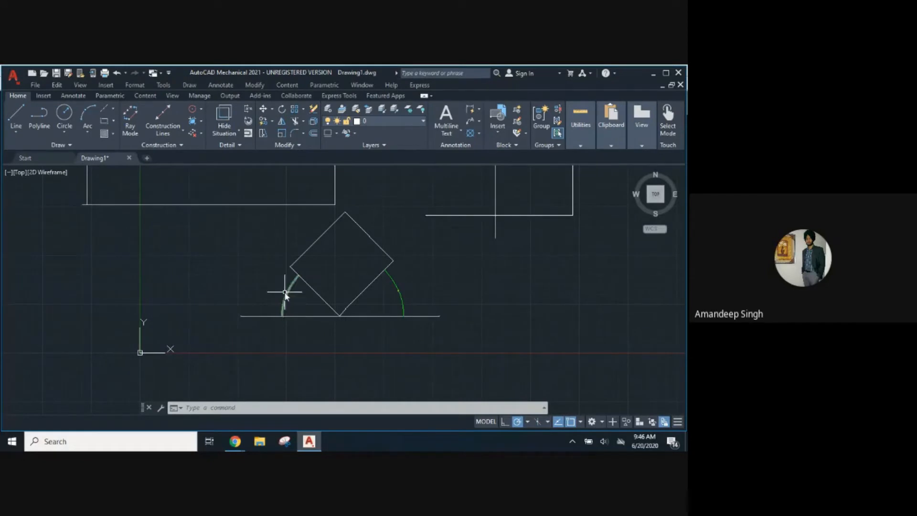
scroll(286, 296, down, 2)
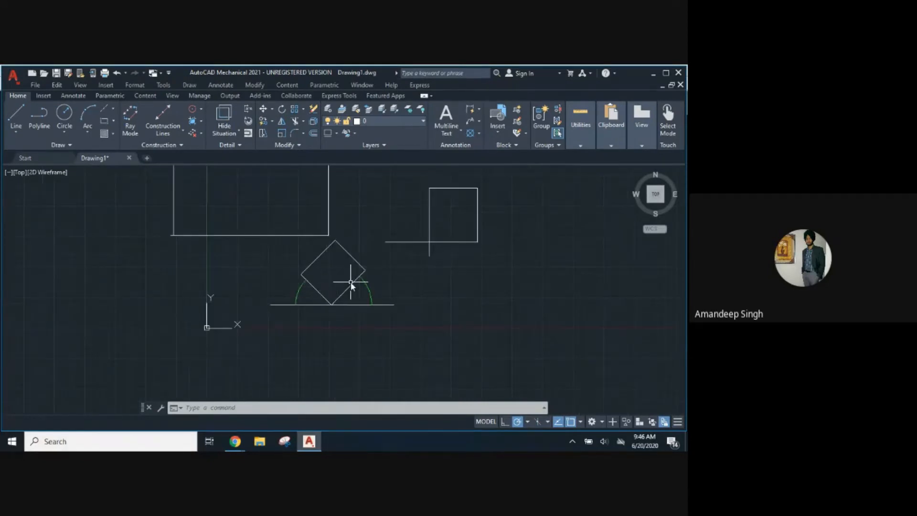
mouse_move(335, 276)
middle_down()
mouse_move(332, 334)
mouse_move(332, 317)
middle_up()
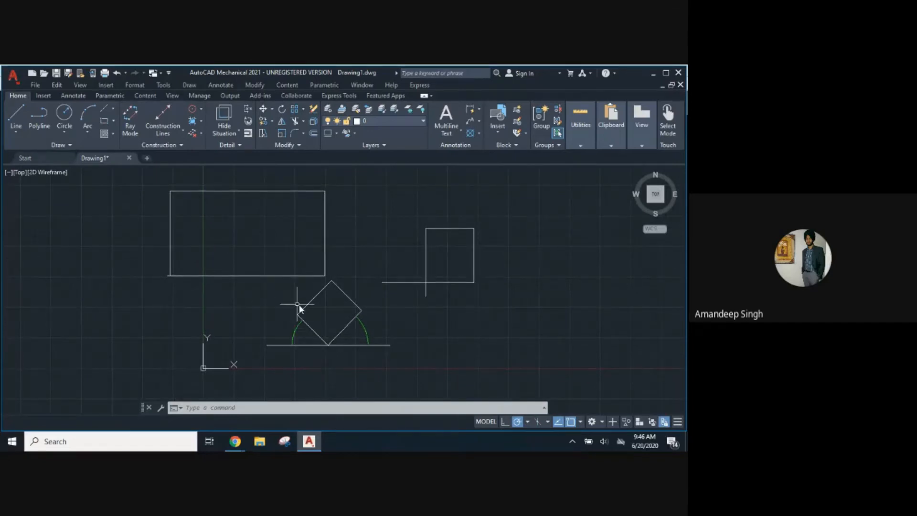
click(528, 422)
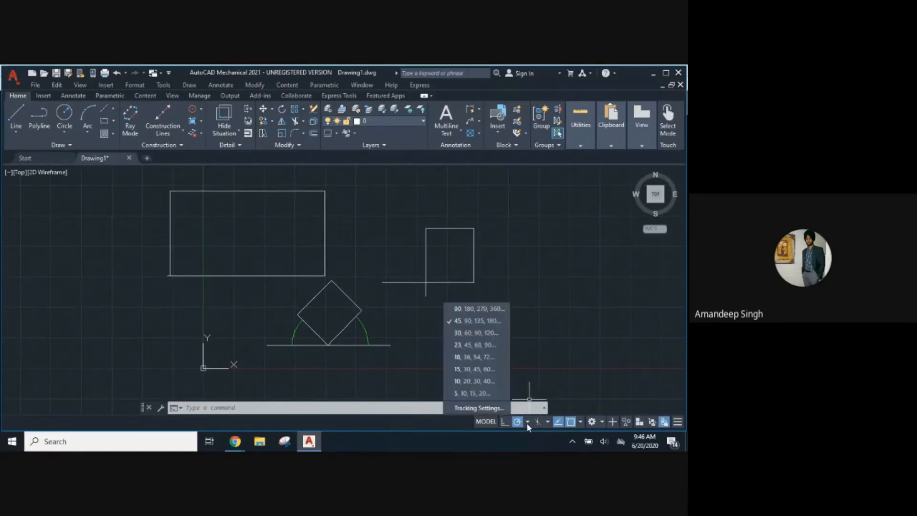
click(360, 361)
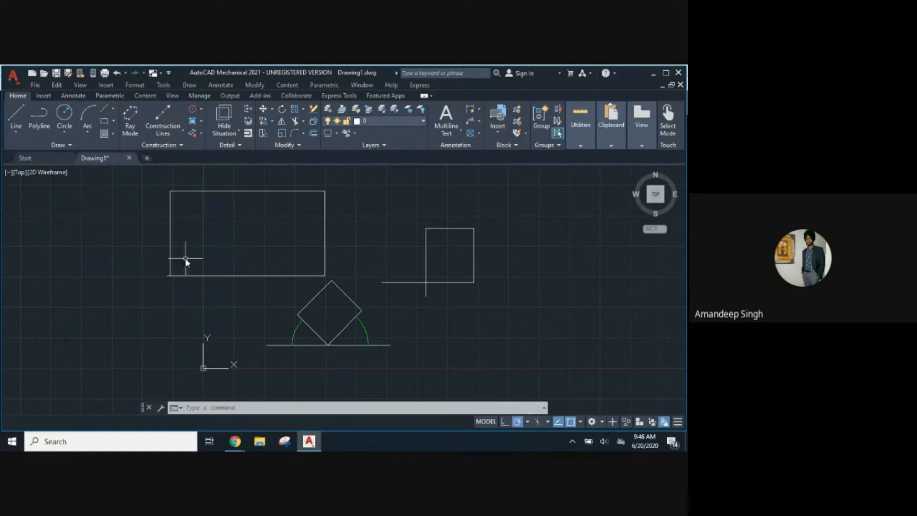
Erase all the existing shapes, including the two rectangles and the diamond with its baseline and angular dimensions.
mouse_move(116, 180)
mouse_down()
mouse_move(233, 303)
mouse_move(309, 319)
mouse_move(546, 314)
mouse_move(451, 386)
mouse_up()
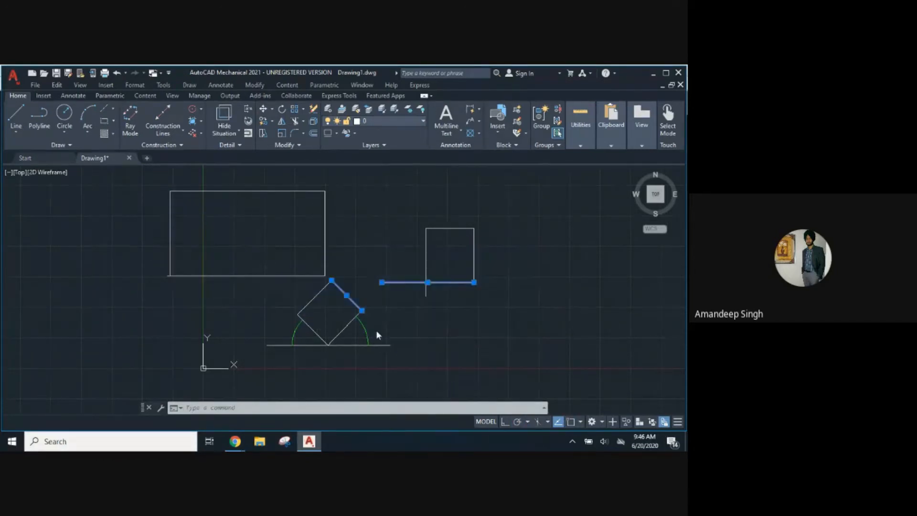
click(559, 168)
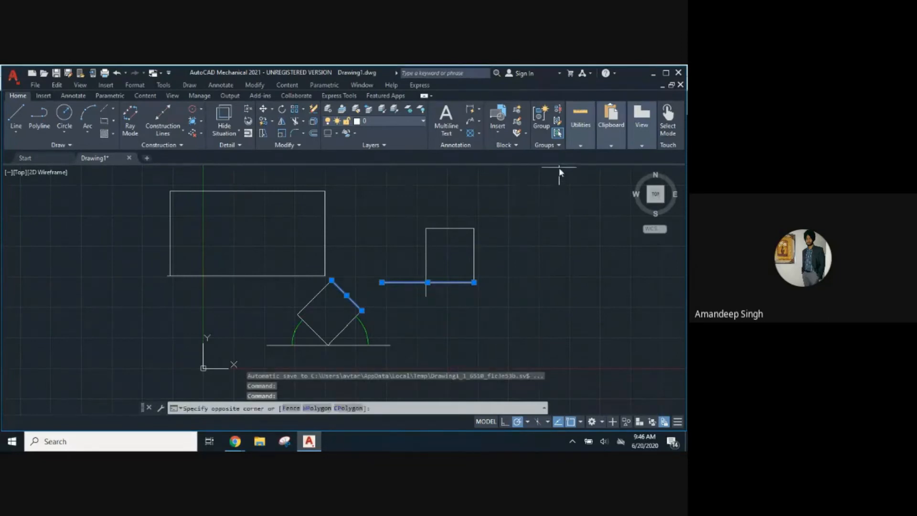
click(144, 345)
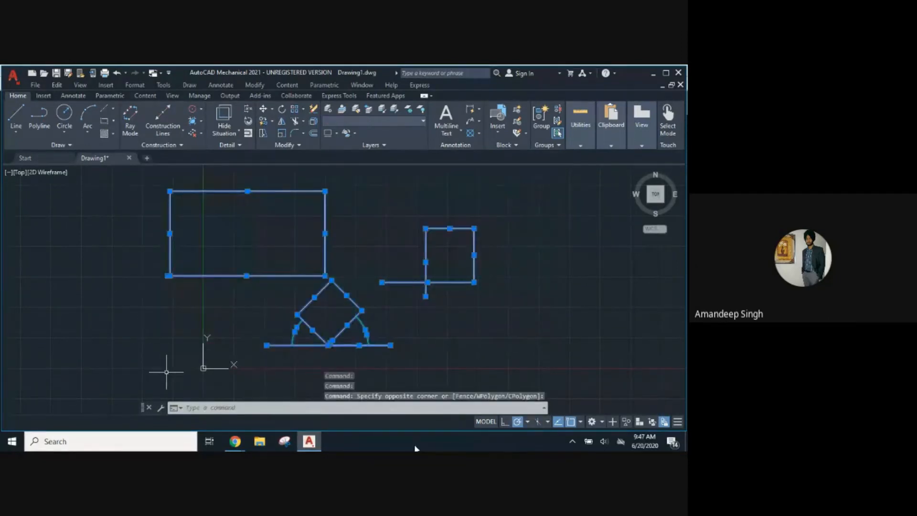
key(Delete)
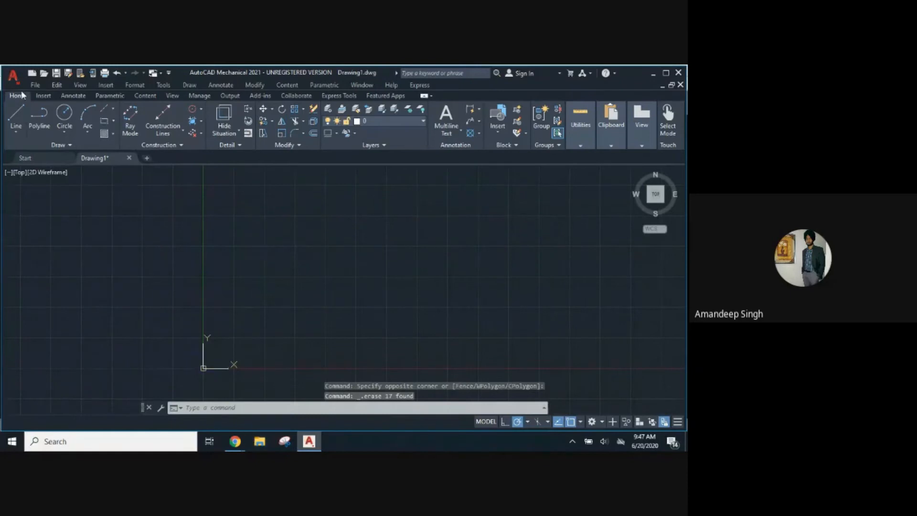
Start a line chain in the empty drawing with a horizontal segment 60 units long at 0°.
click(21, 108)
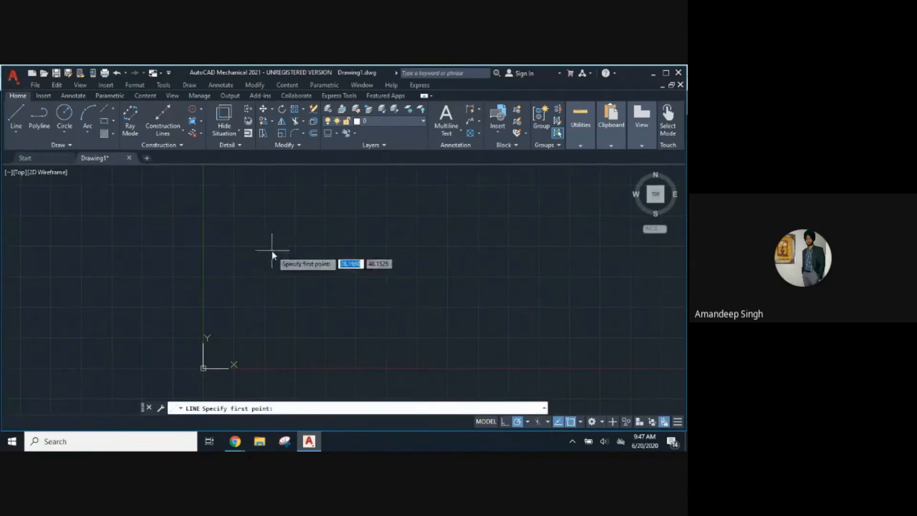
click(271, 282)
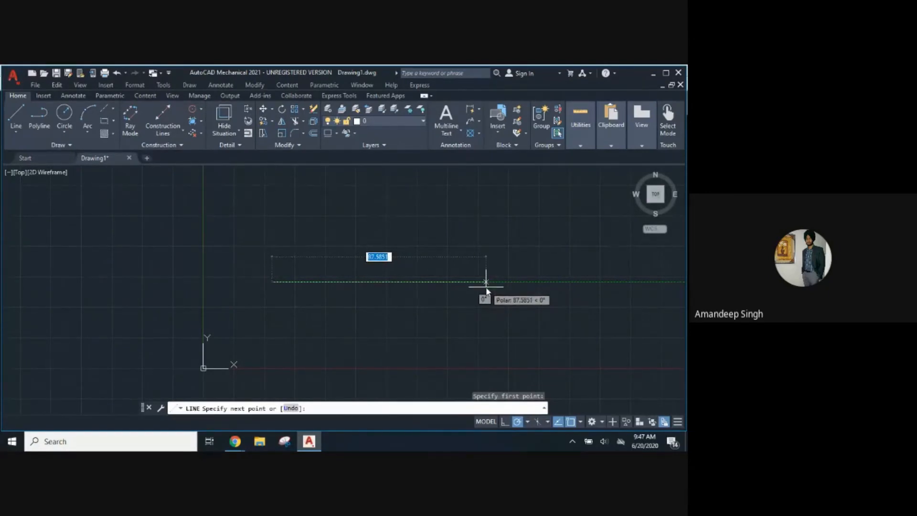
key(BackSpace)
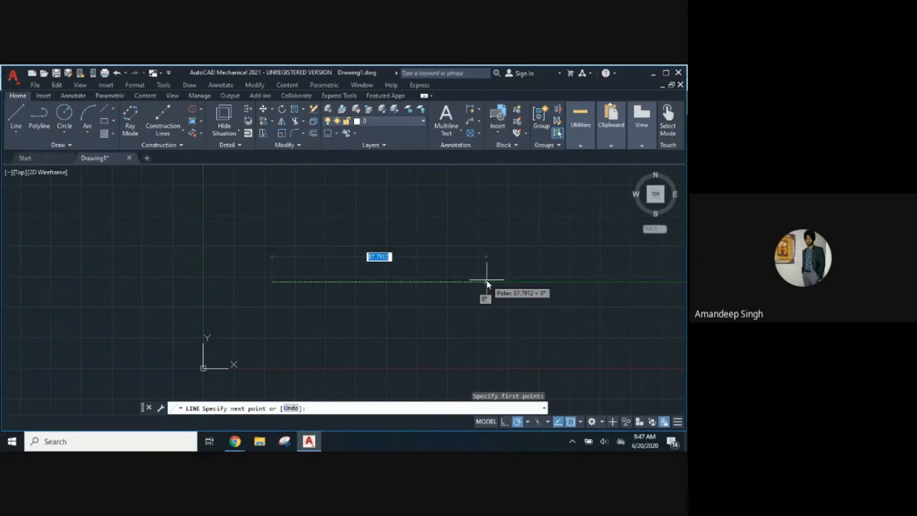
text(60)
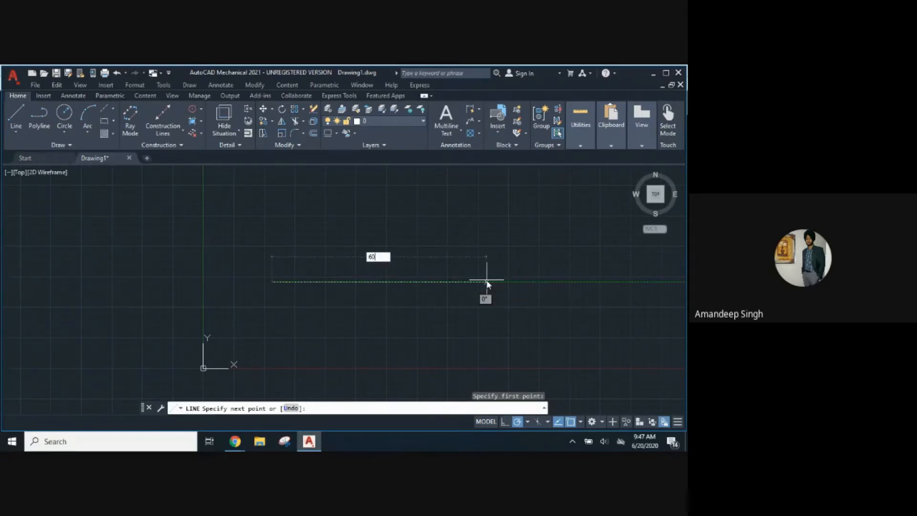
key(Return)
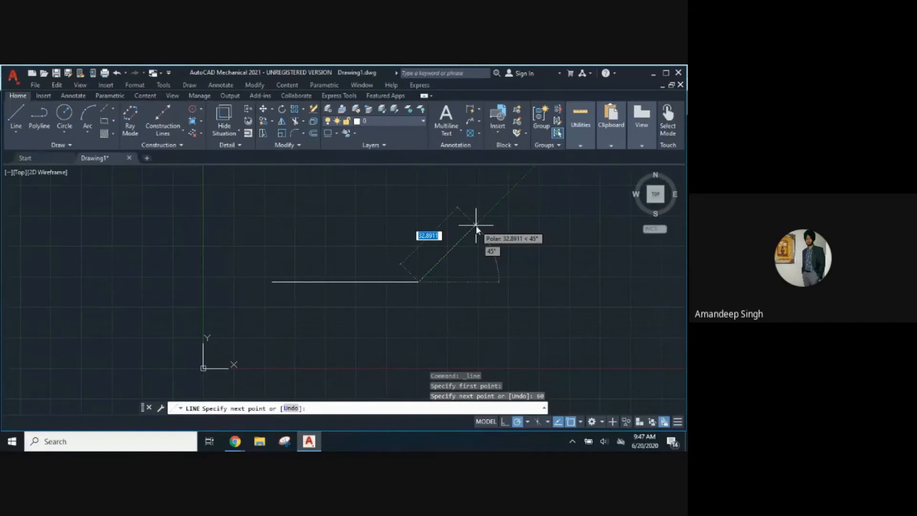
Continue the line chain with segments of 40 at 45°, 20 at 315° and 20 at 225°, and finish the command.
text(4)
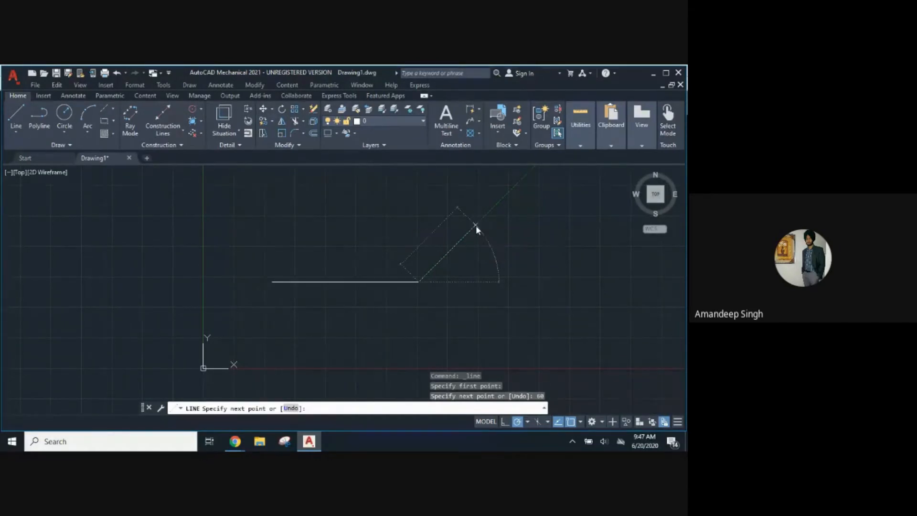
key(Return)
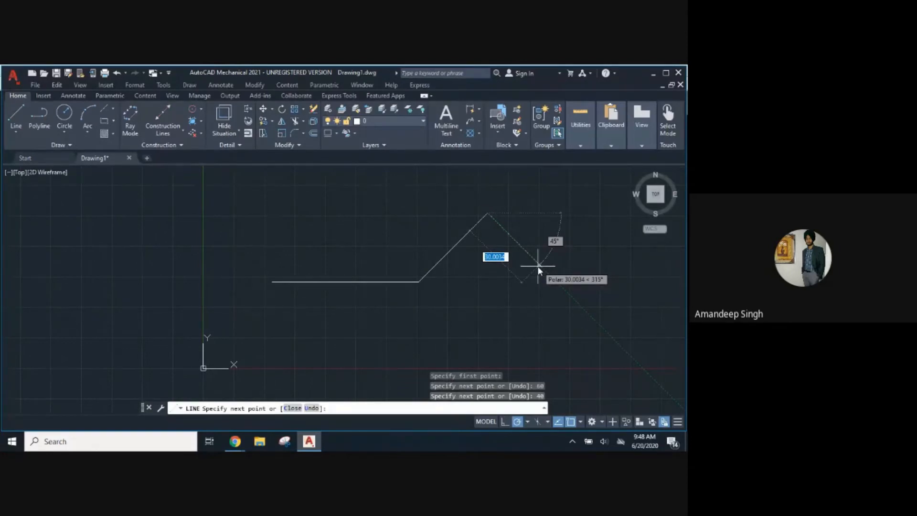
text(20)
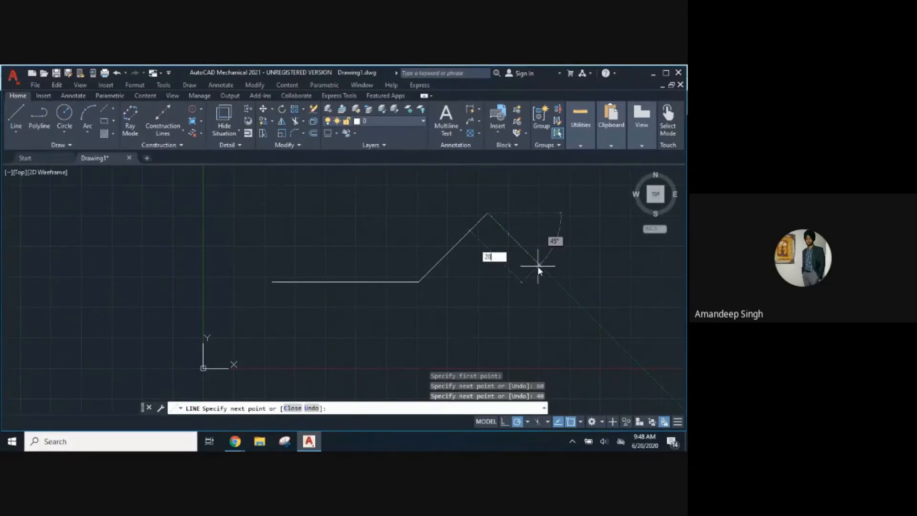
key(Return)
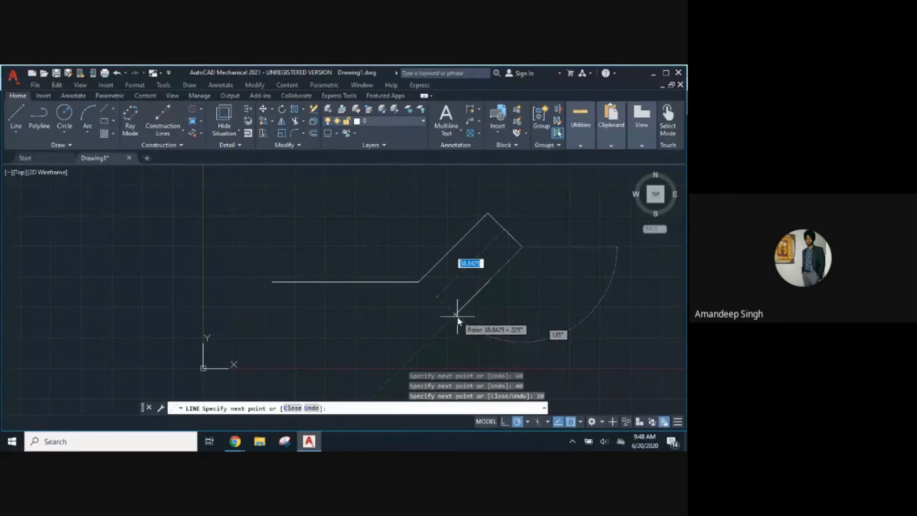
text(20)
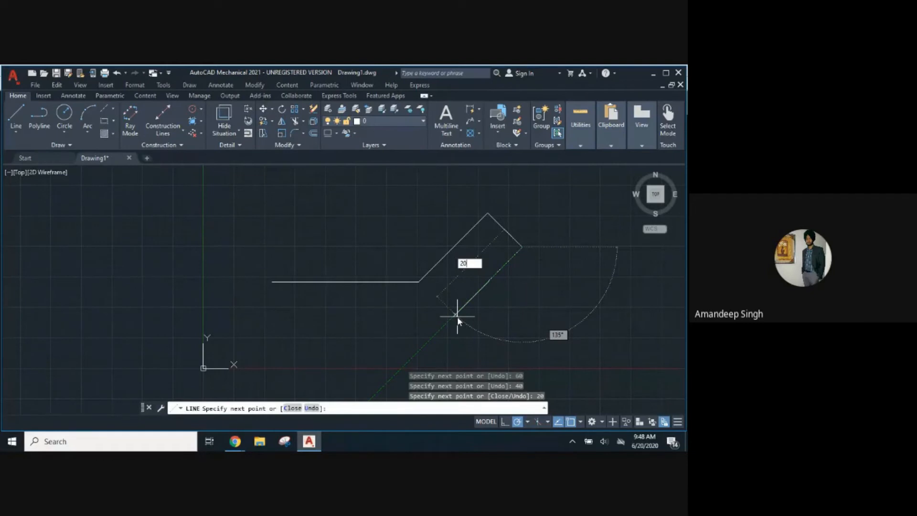
key(Return)
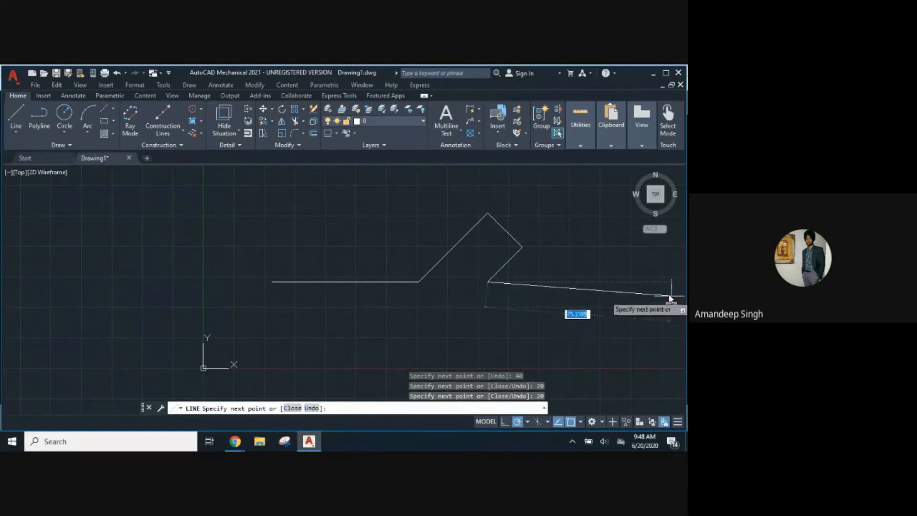
key(Escape)
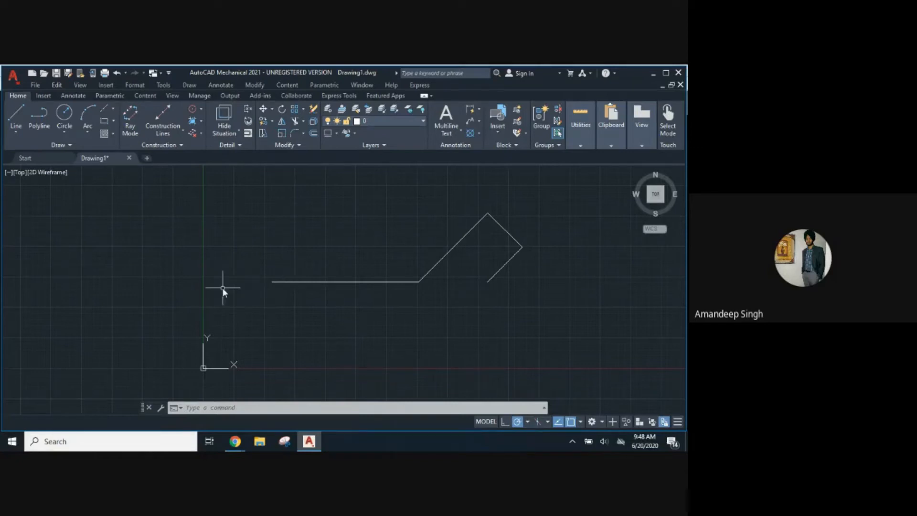
Draw a single slightly slanted line below the horizontal segment and erase it.
click(18, 117)
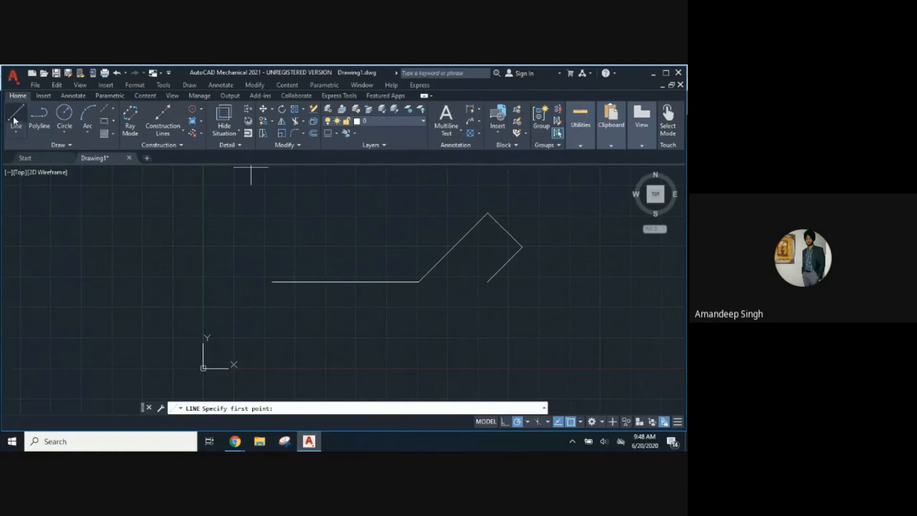
click(357, 331)
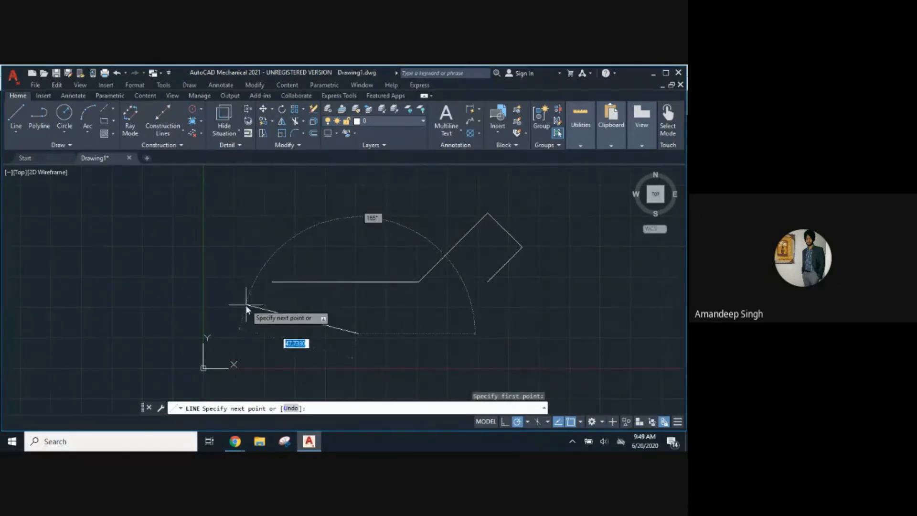
click(243, 320)
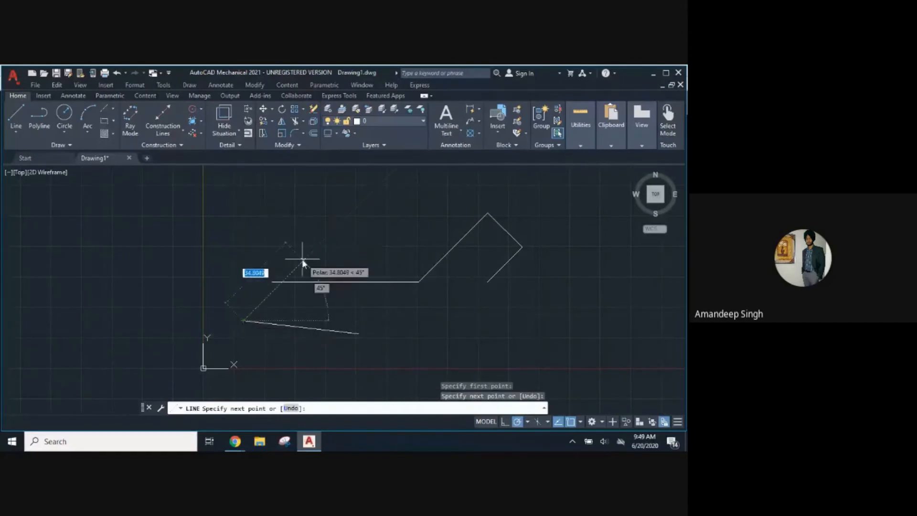
key(Escape)
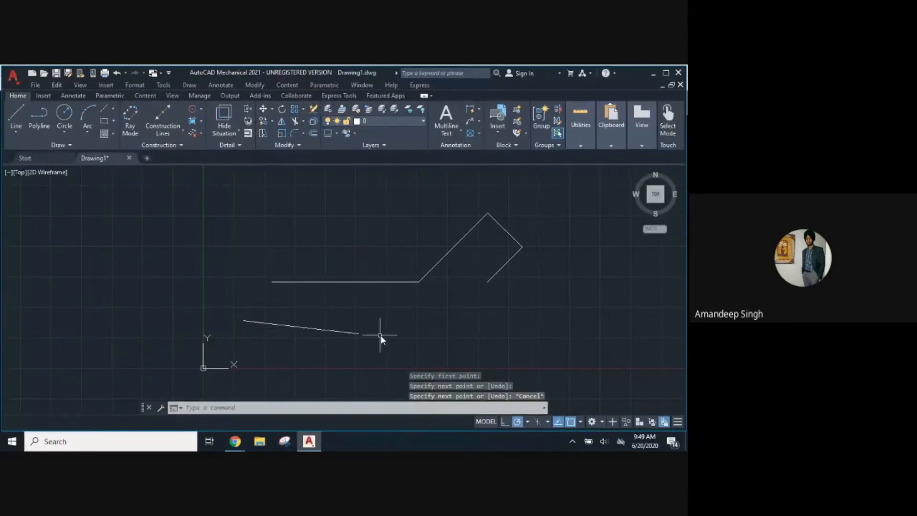
click(342, 332)
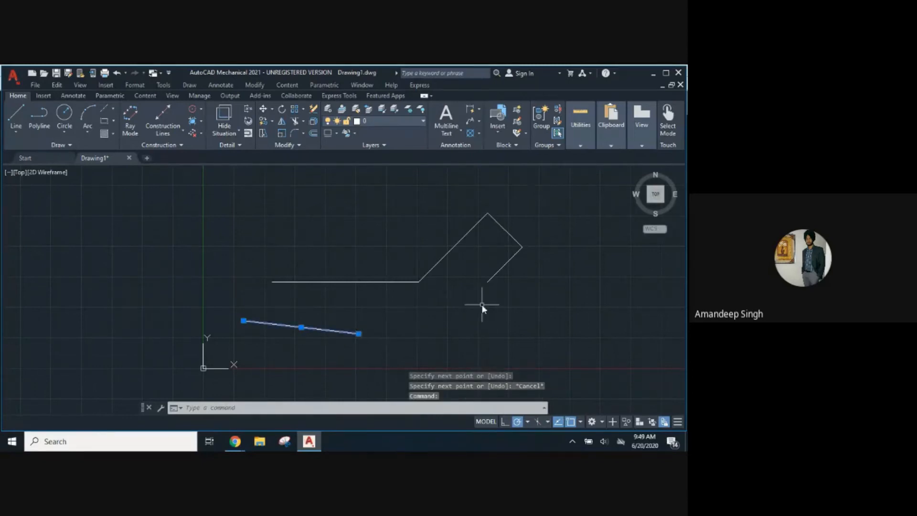
key(Delete)
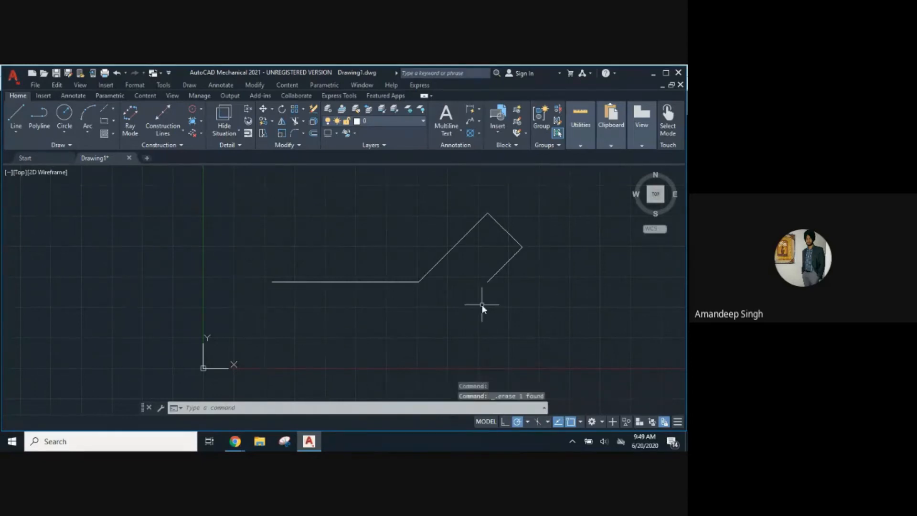
Erase all four segments of the line chain.
click(584, 189)
click(271, 308)
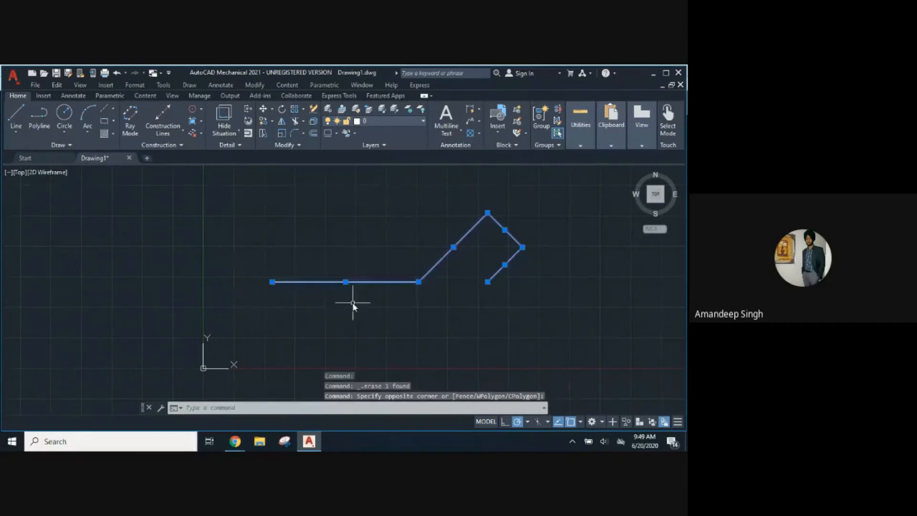
key(Delete)
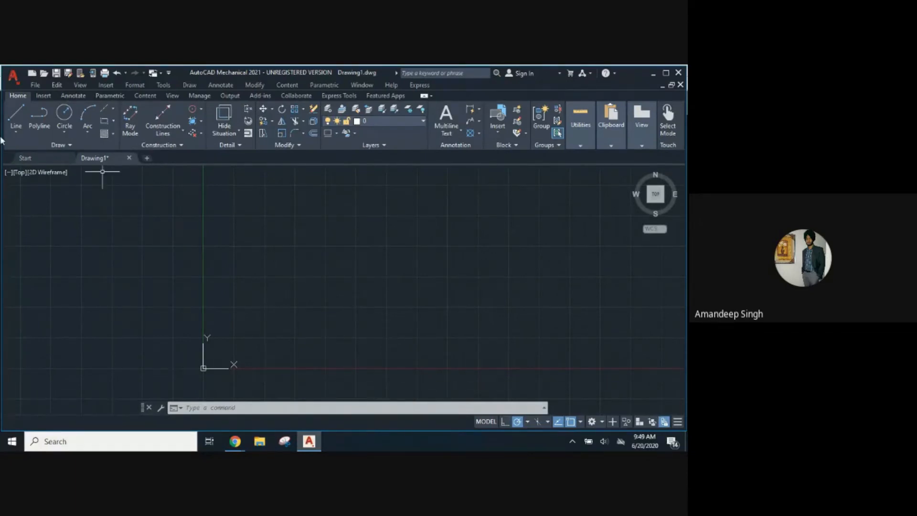
Draw a single horizontal line in the empty drawing using polar tracking at 0°.
click(18, 117)
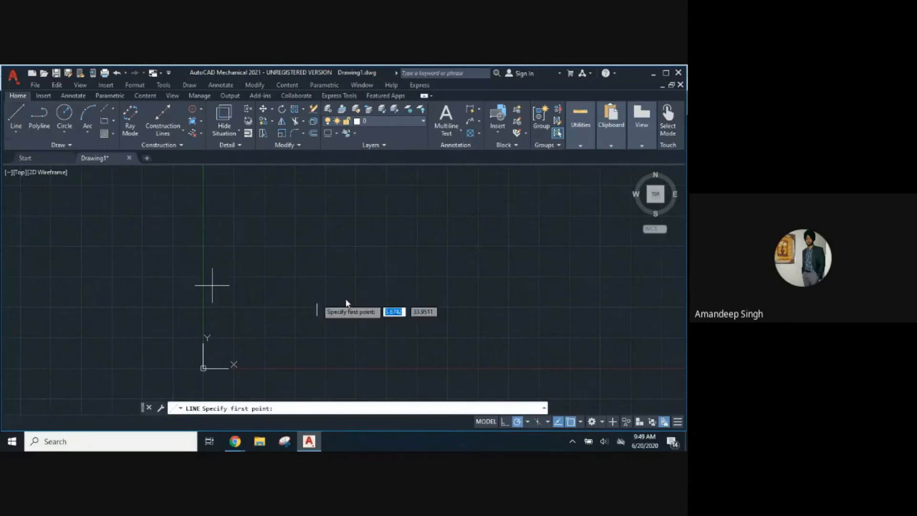
click(378, 296)
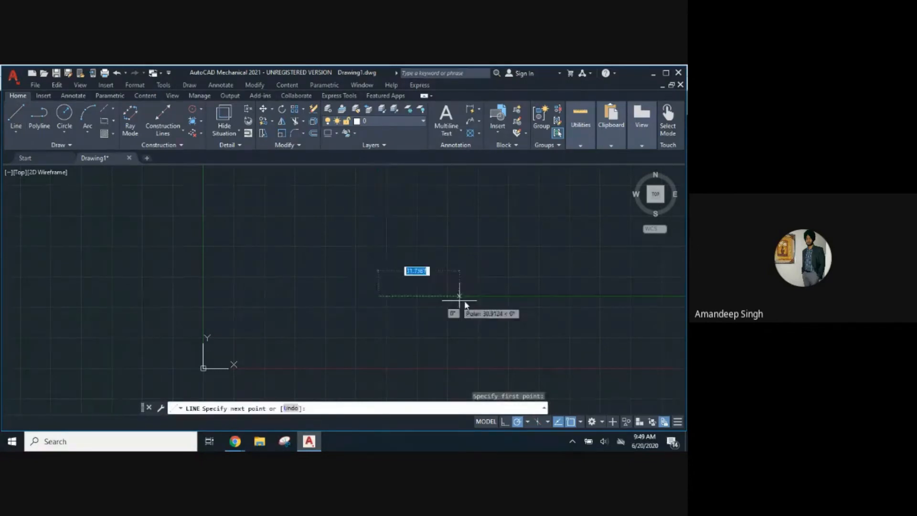
click(500, 296)
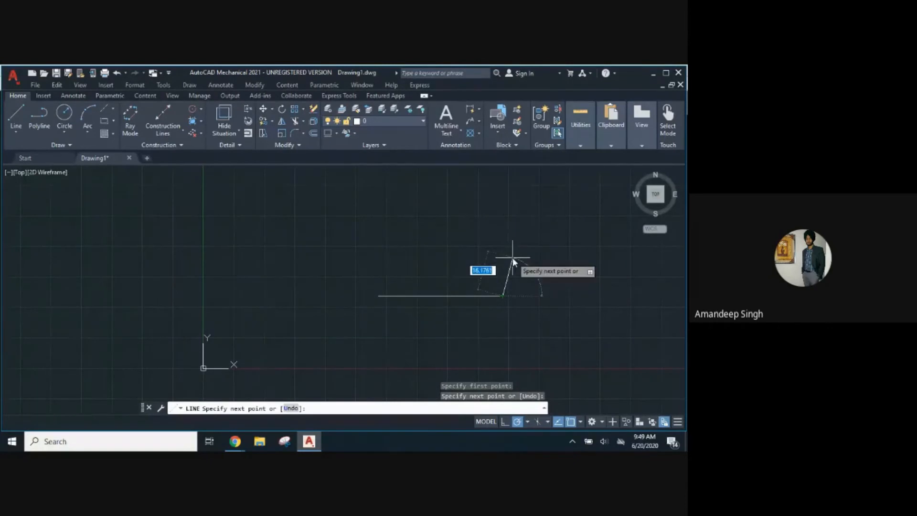
key(Escape)
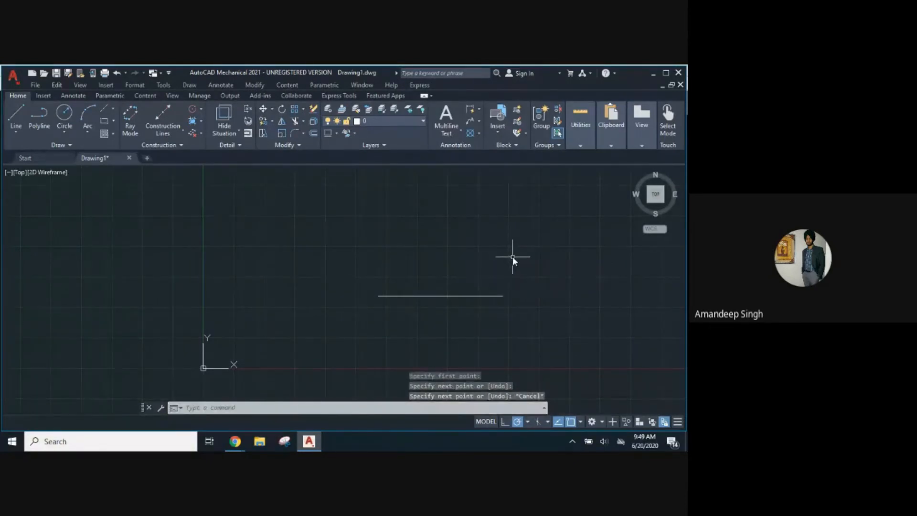
From the horizontal line's left endpoint, draw a line about 50 long at 45° and a vertical line at 90°.
key(Return)
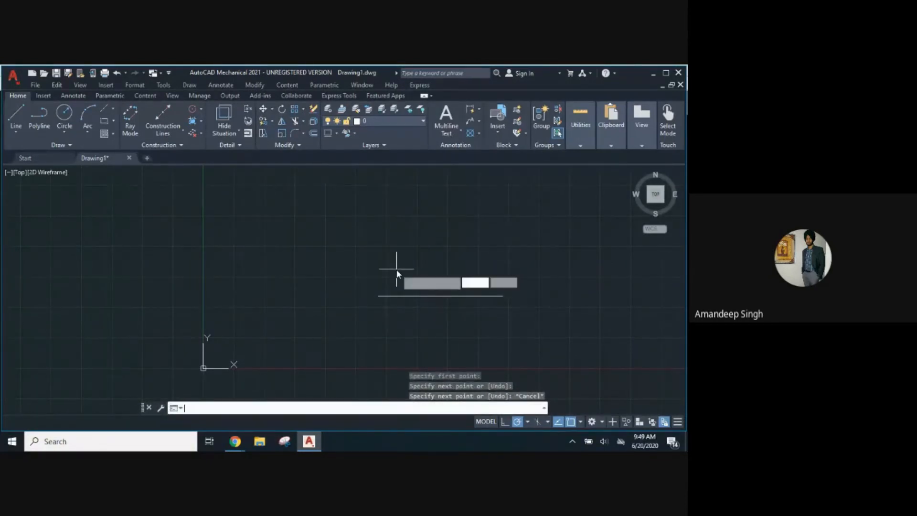
click(378, 296)
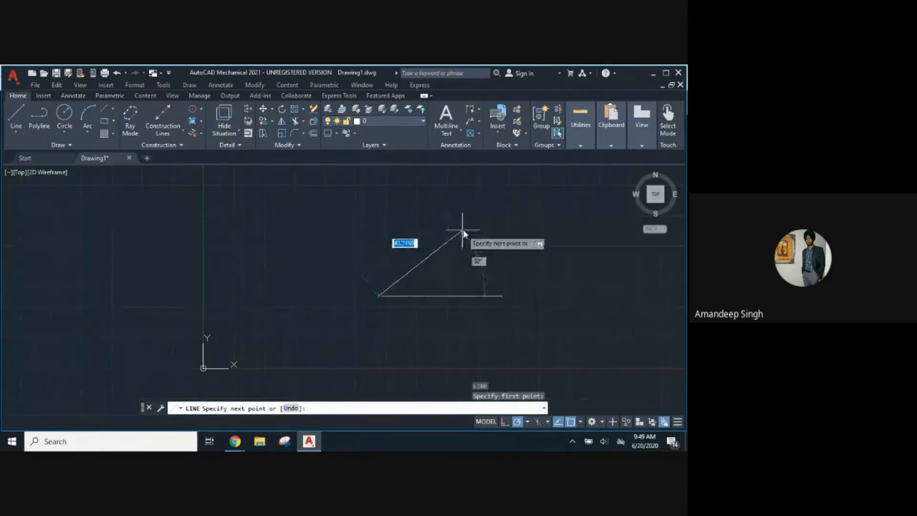
click(468, 211)
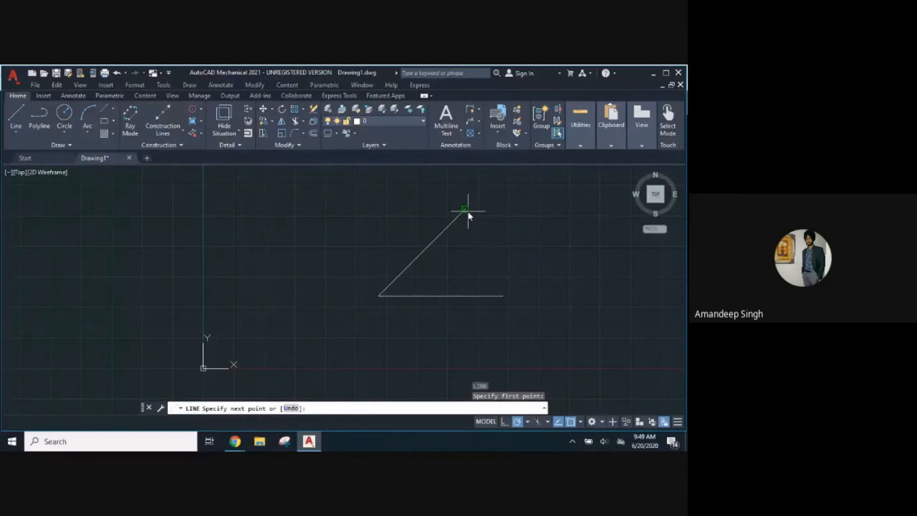
key(Return)
key(Return)
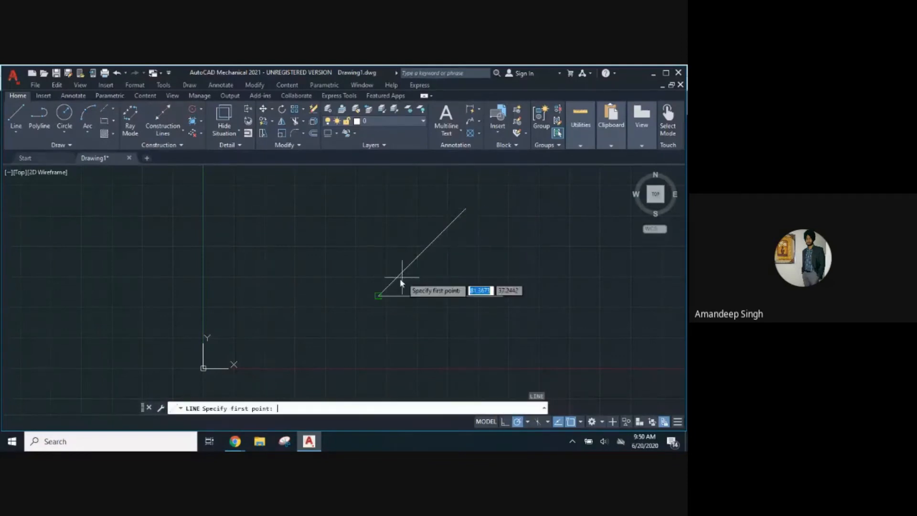
click(377, 296)
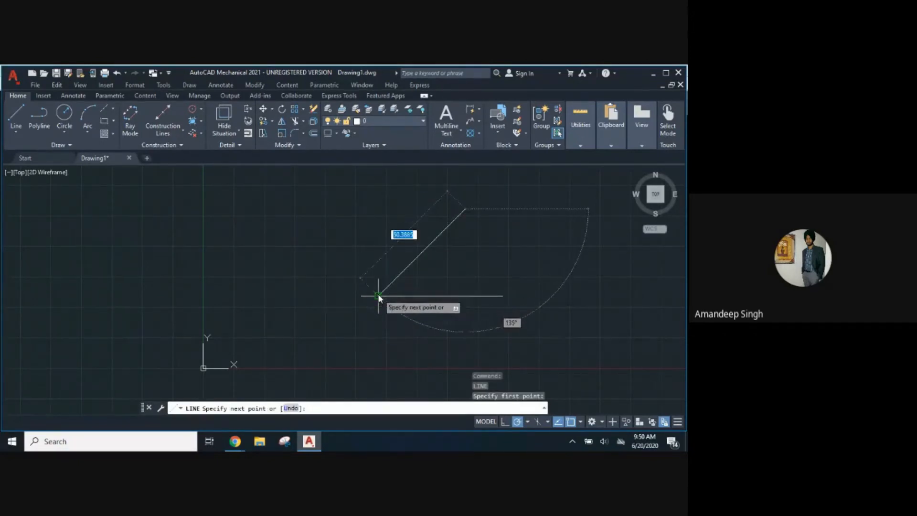
click(379, 190)
key(Return)
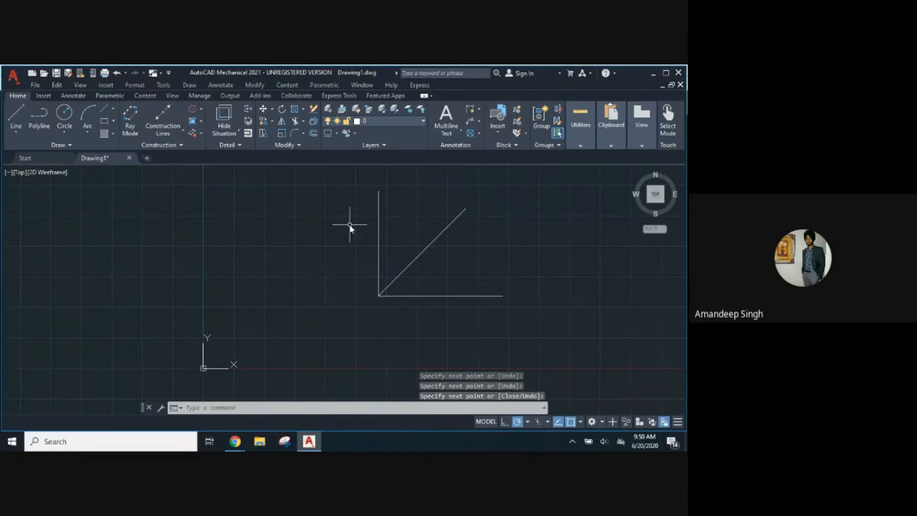
From the shared vertex, draw a line about 45 long at 135° and a horizontal line at 180°.
key(Return)
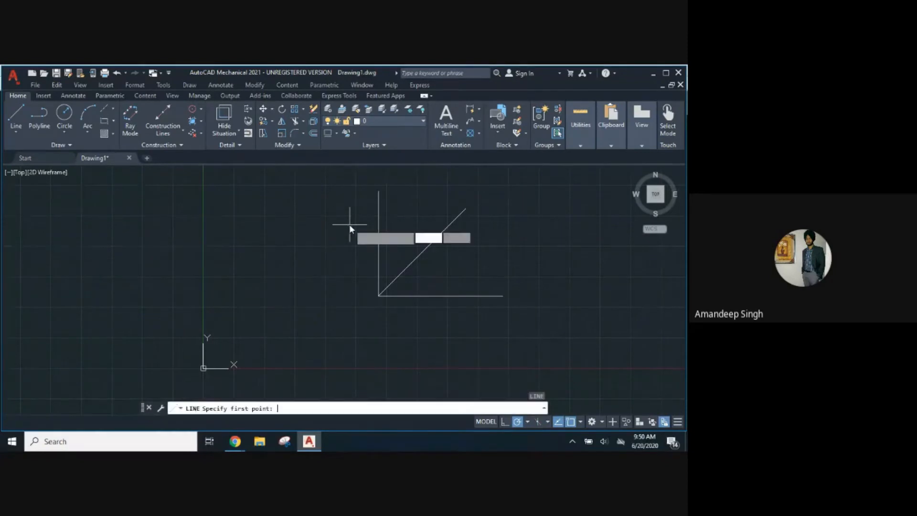
click(377, 296)
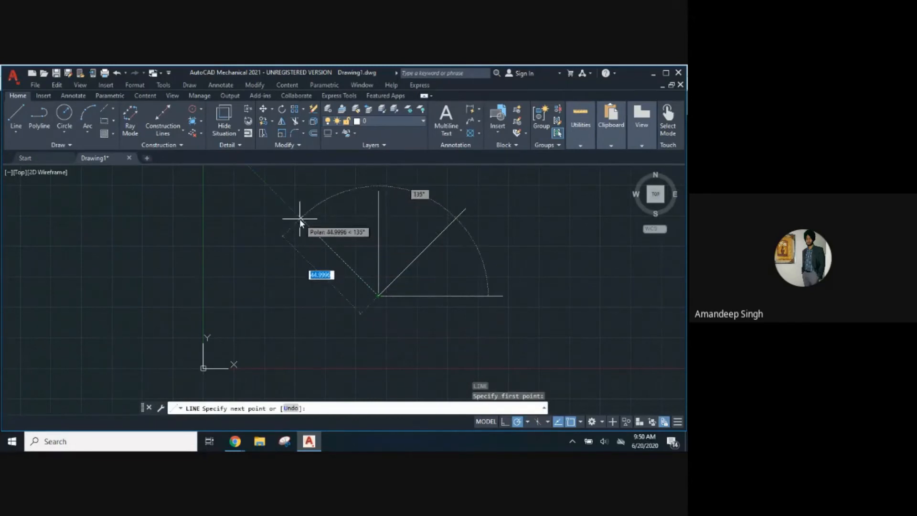
click(300, 219)
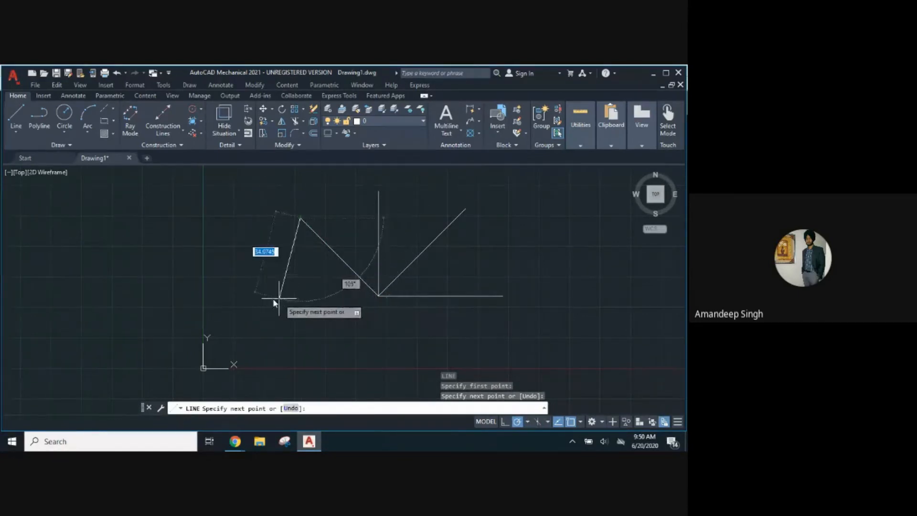
key(Return)
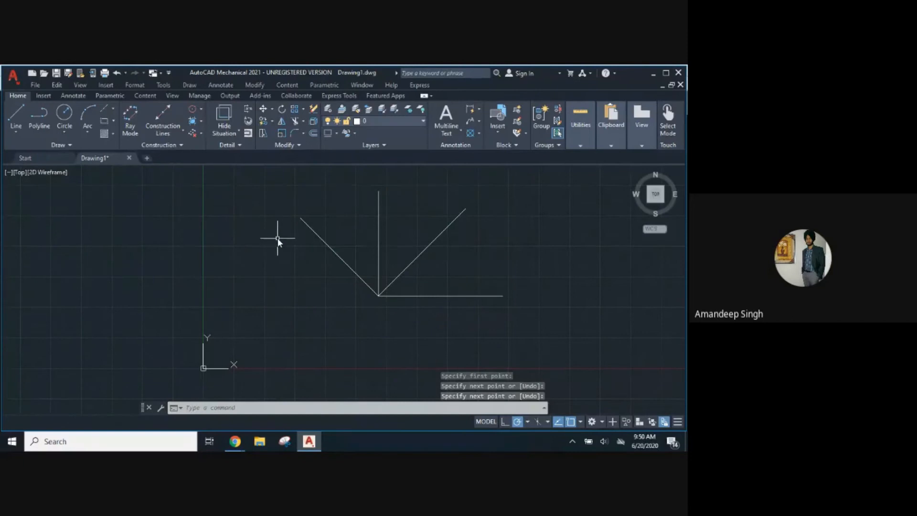
key(Return)
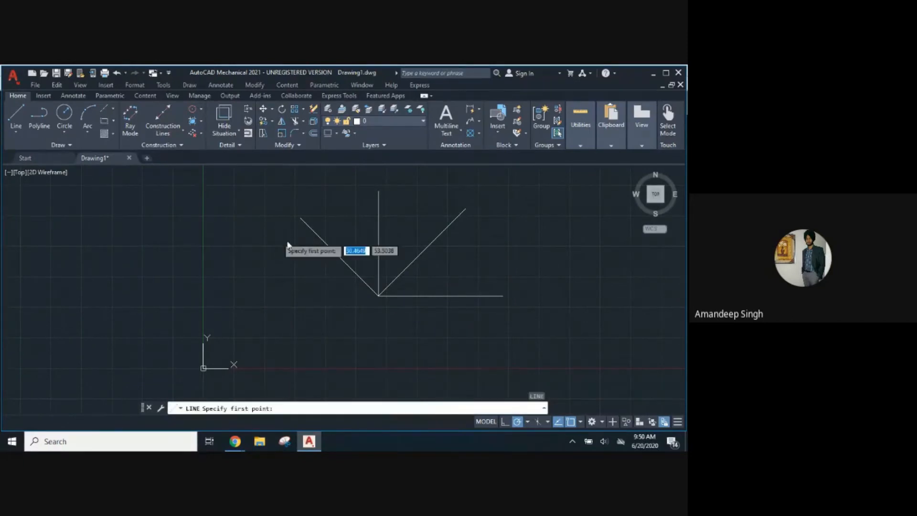
click(378, 296)
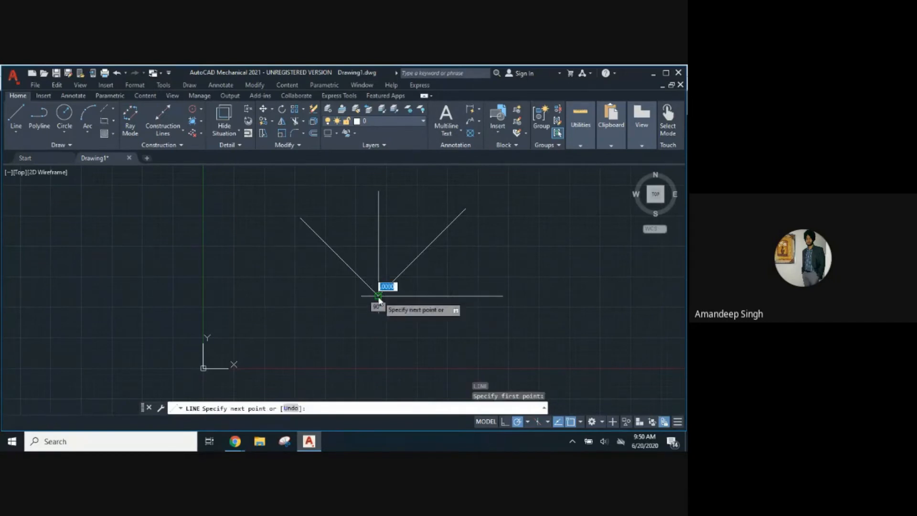
click(262, 296)
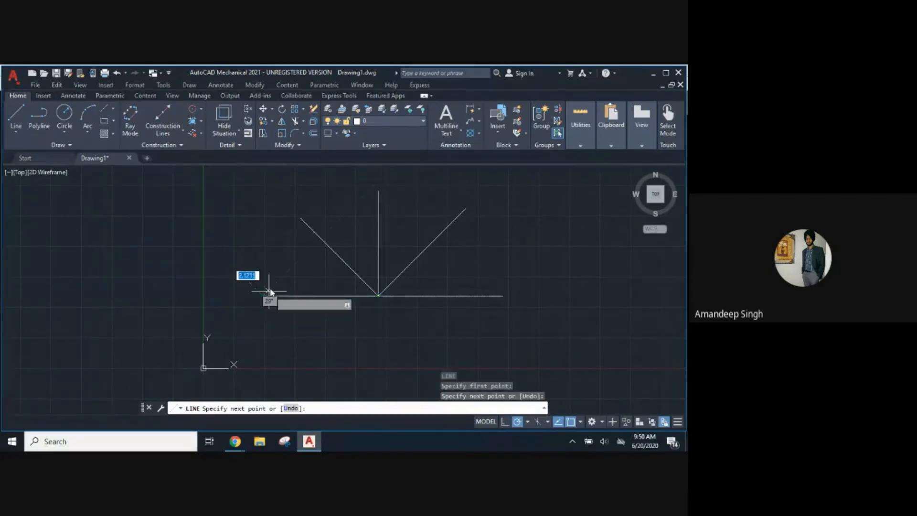
key(Return)
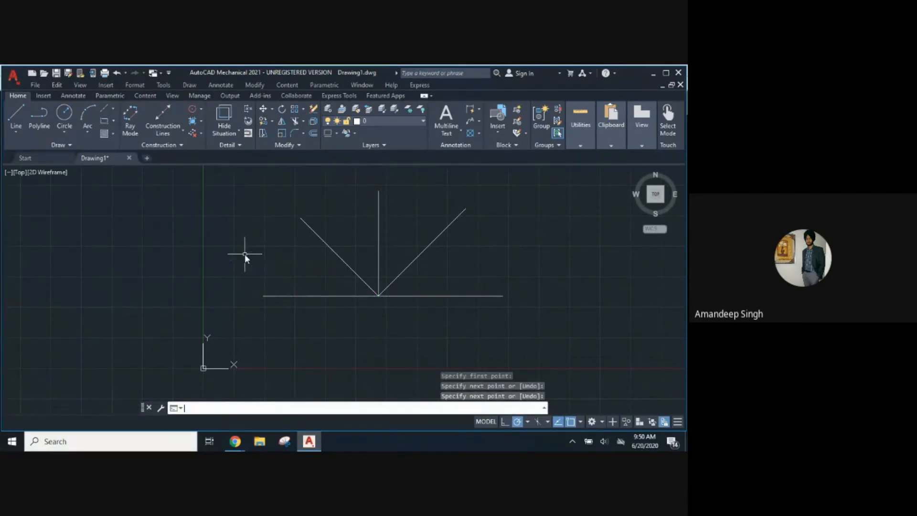
Draw two more separate lines from the shared vertex, one at 225° and one straight down at 270°.
key(Return)
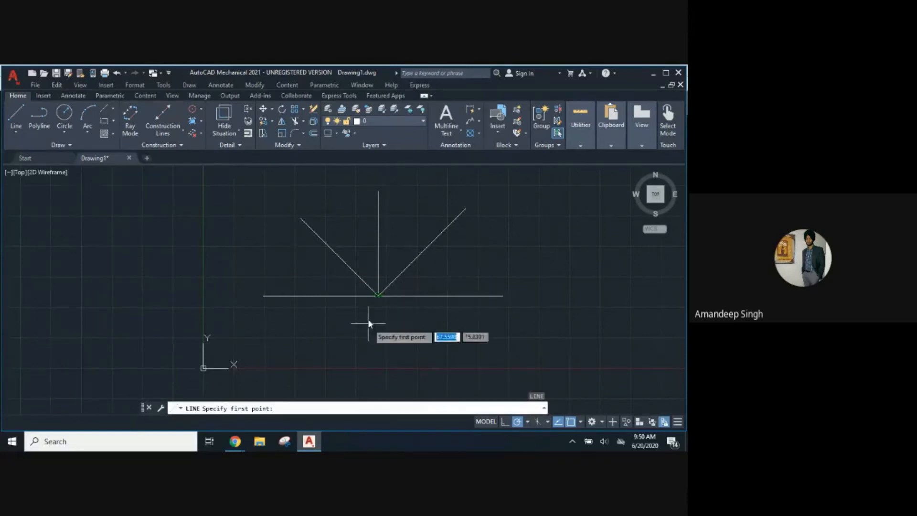
click(379, 296)
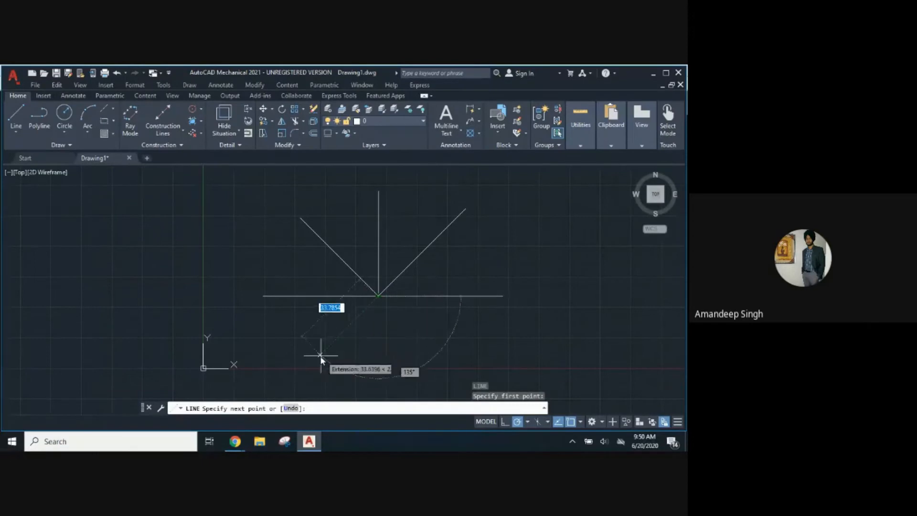
click(304, 370)
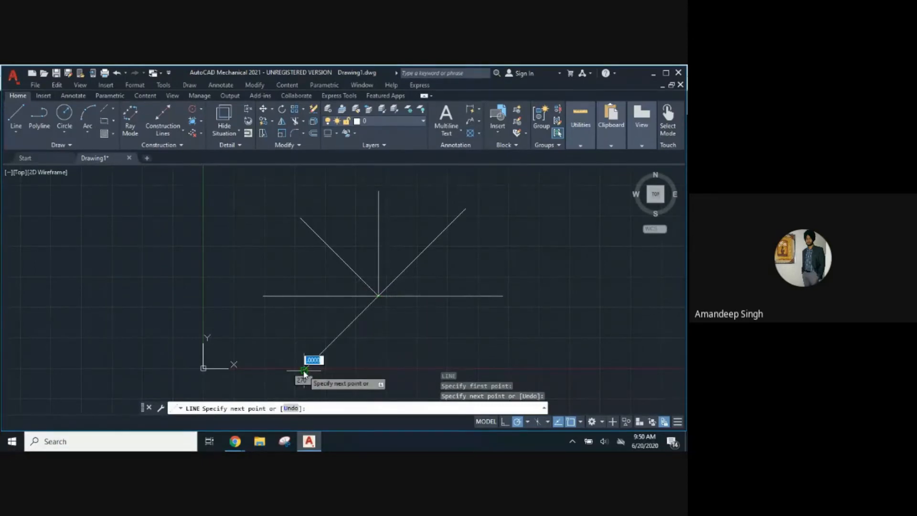
key(Return)
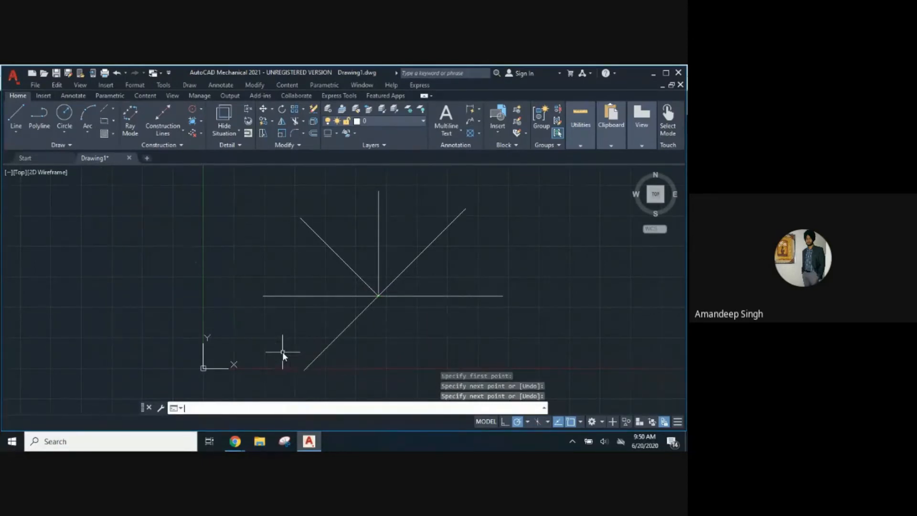
text(l)
key(Return)
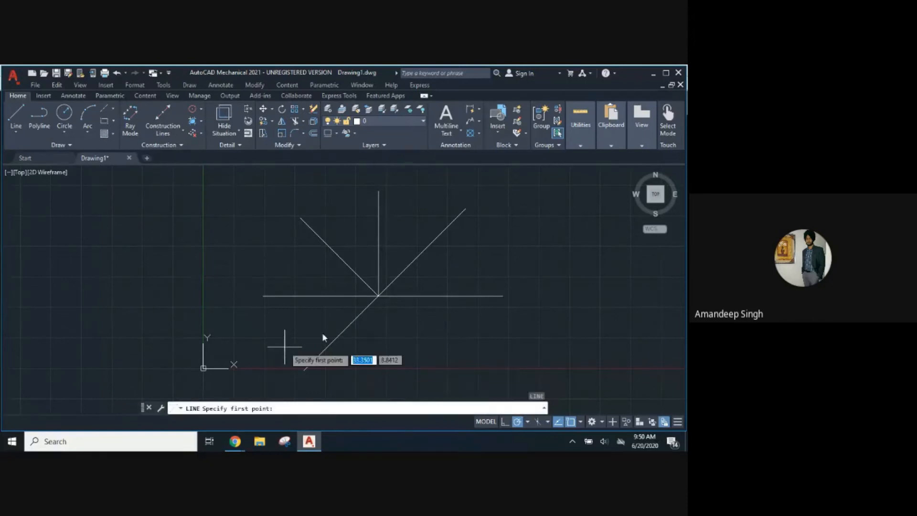
click(378, 296)
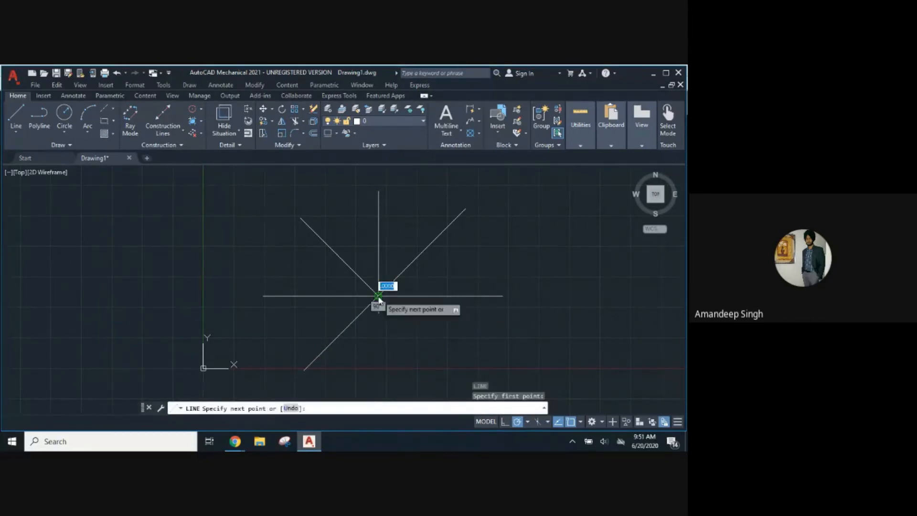
click(379, 380)
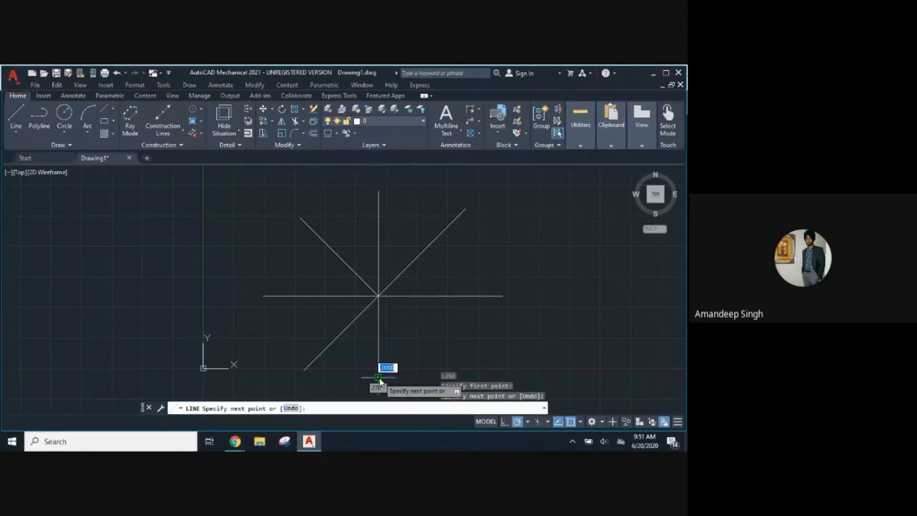
key(Return)
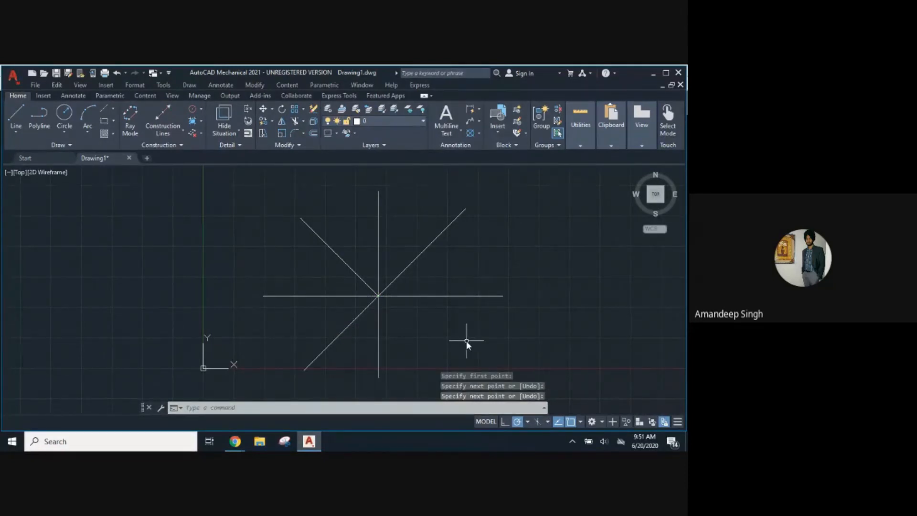
Draw the last spoke from the shared vertex at 315° and end the line command.
key(Return)
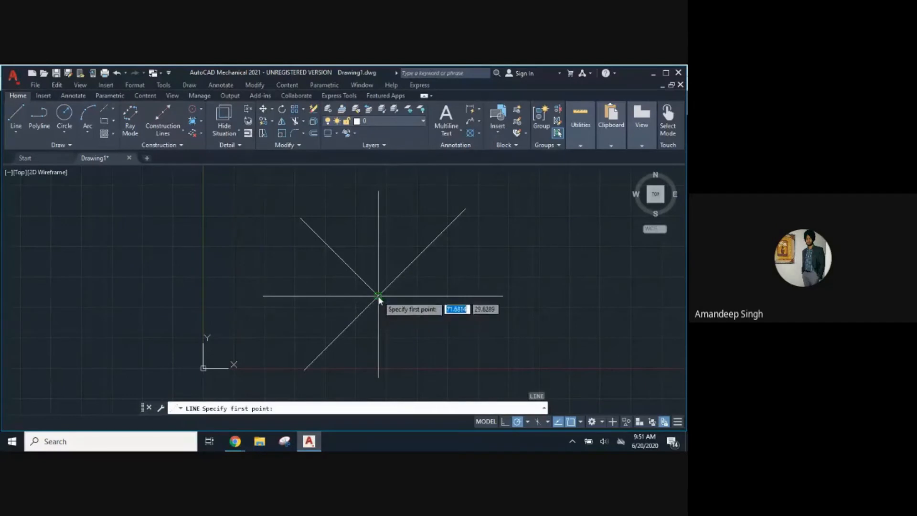
click(378, 296)
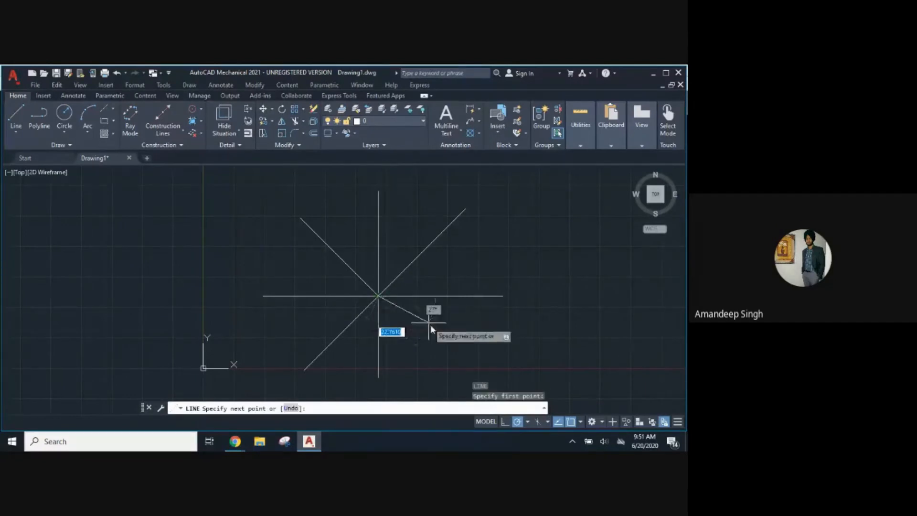
click(458, 372)
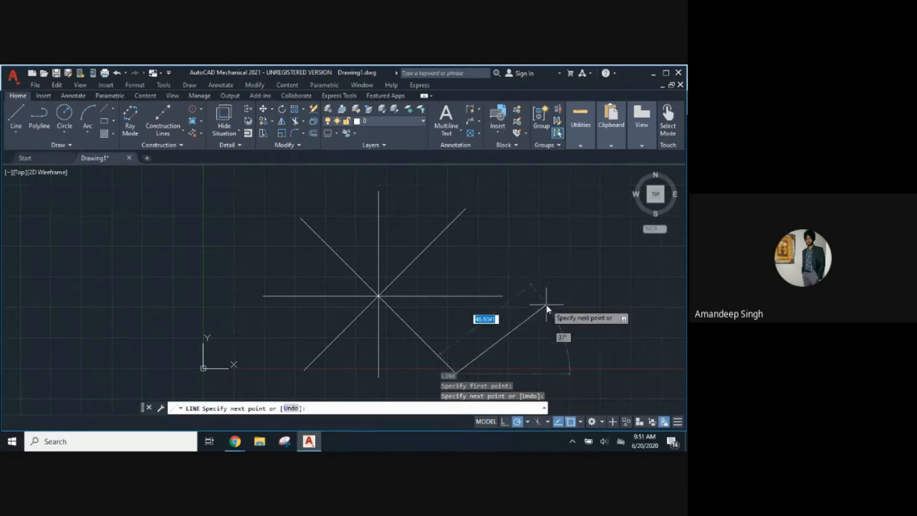
key(Return)
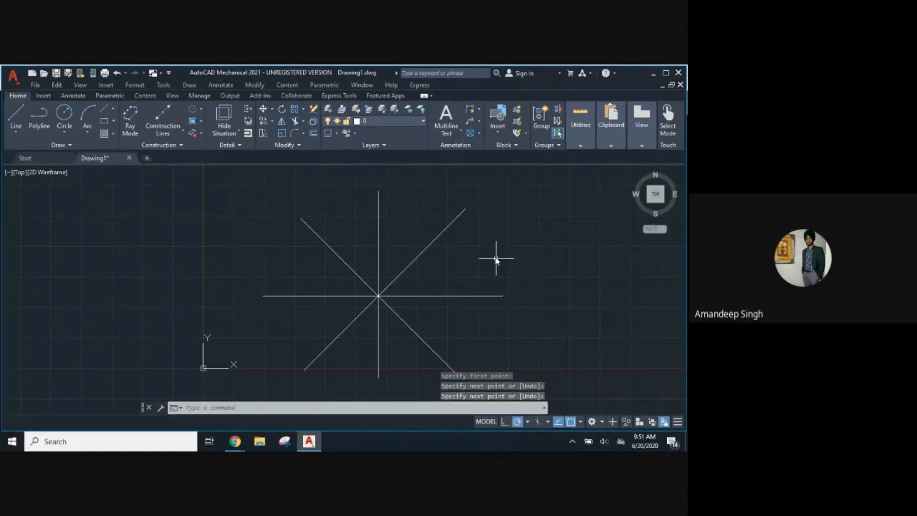
Add an angular dimension between the 45° line and the 0° horizontal line, keeping the default dimension text.
mouse_move(516, 264)
middle_down()
mouse_move(481, 225)
mouse_move(493, 256)
middle_up()
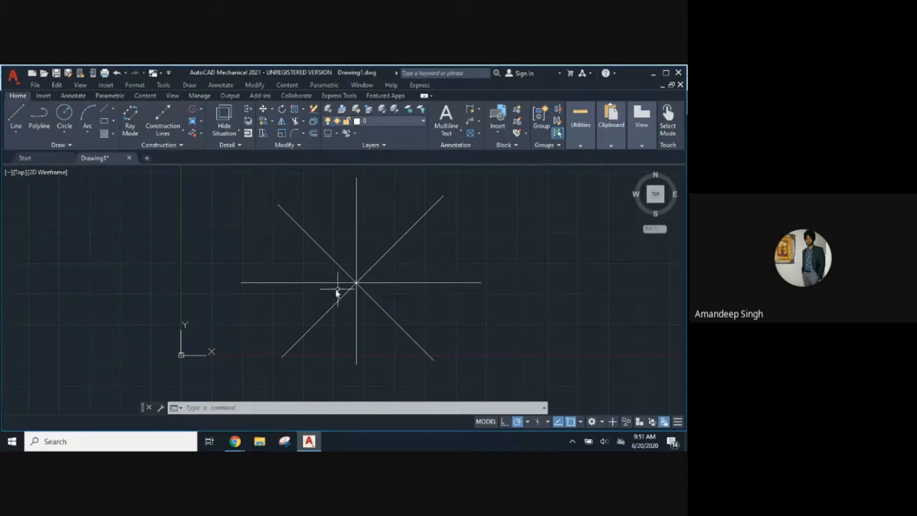
click(220, 87)
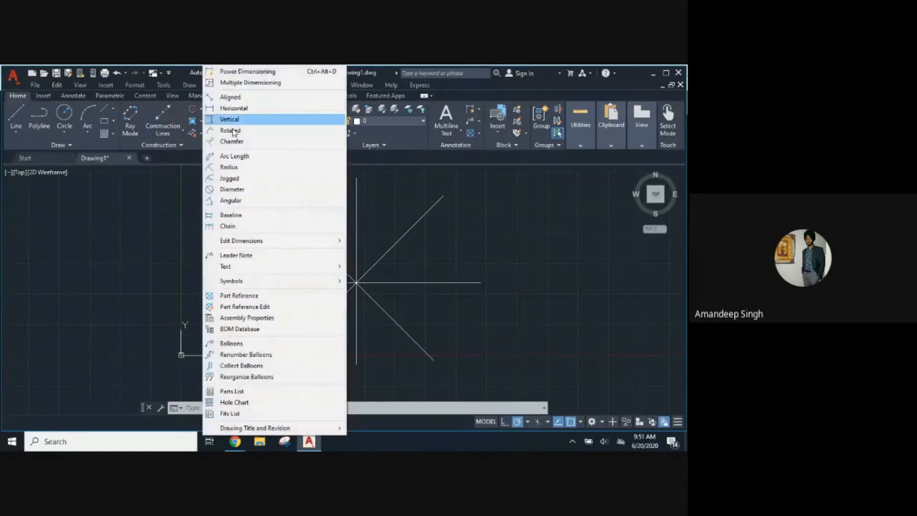
click(230, 205)
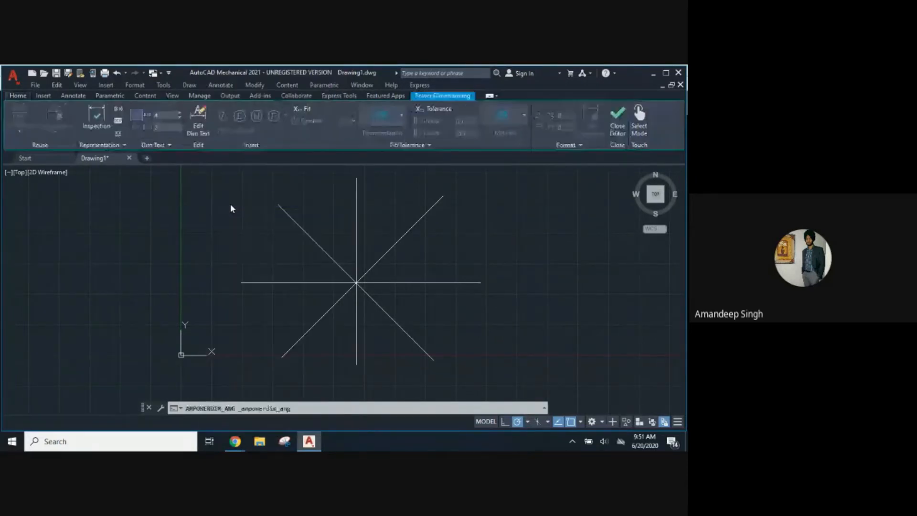
click(423, 219)
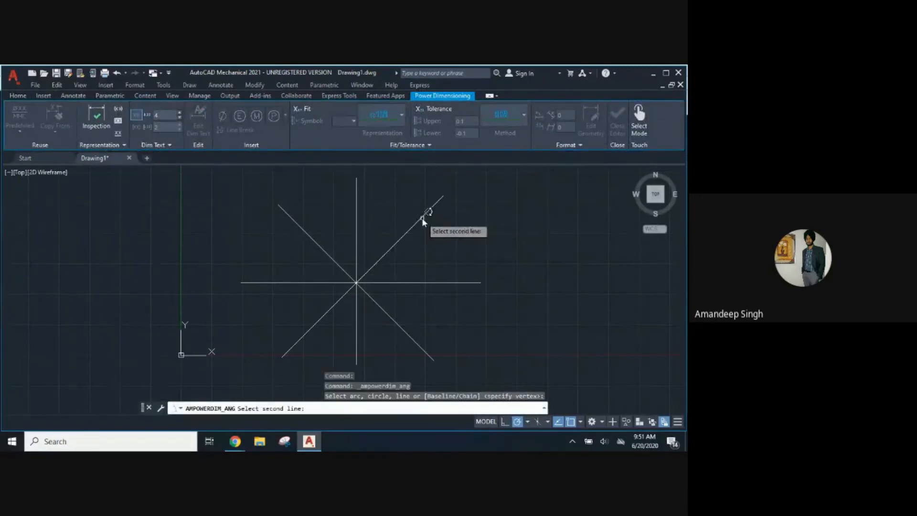
click(440, 281)
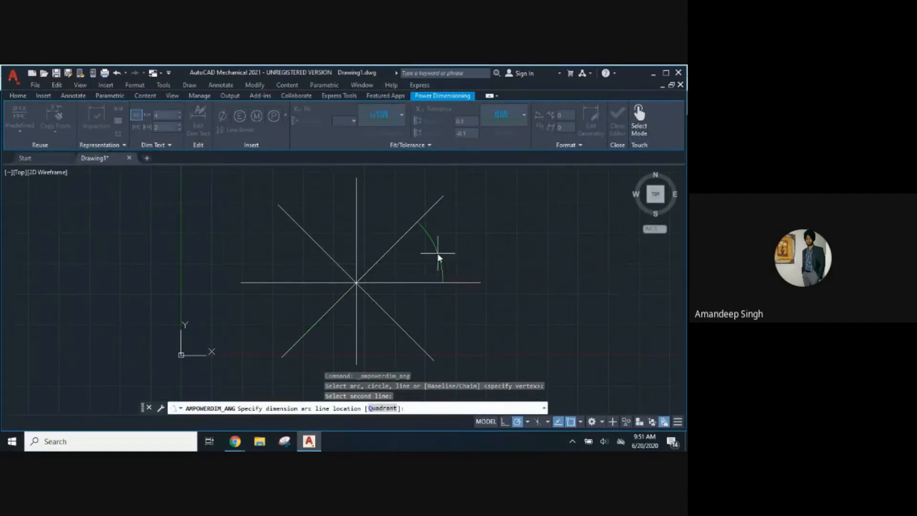
click(440, 258)
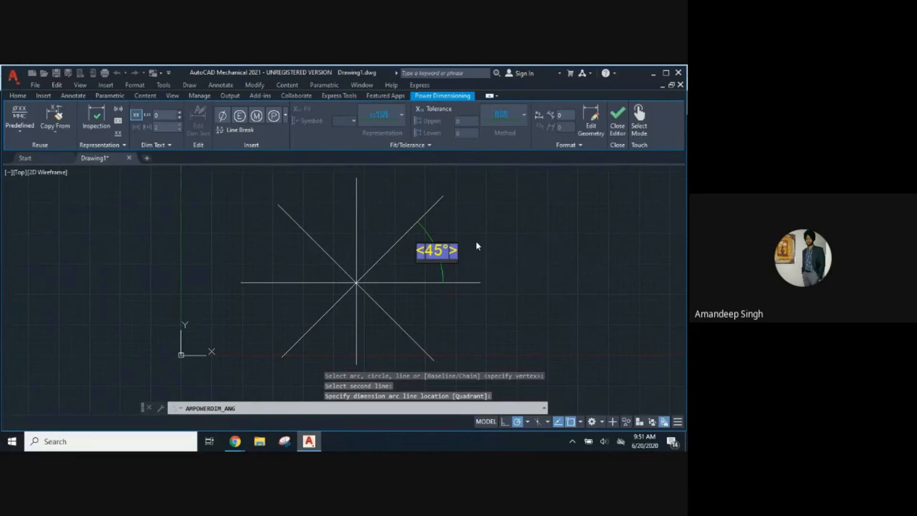
click(477, 244)
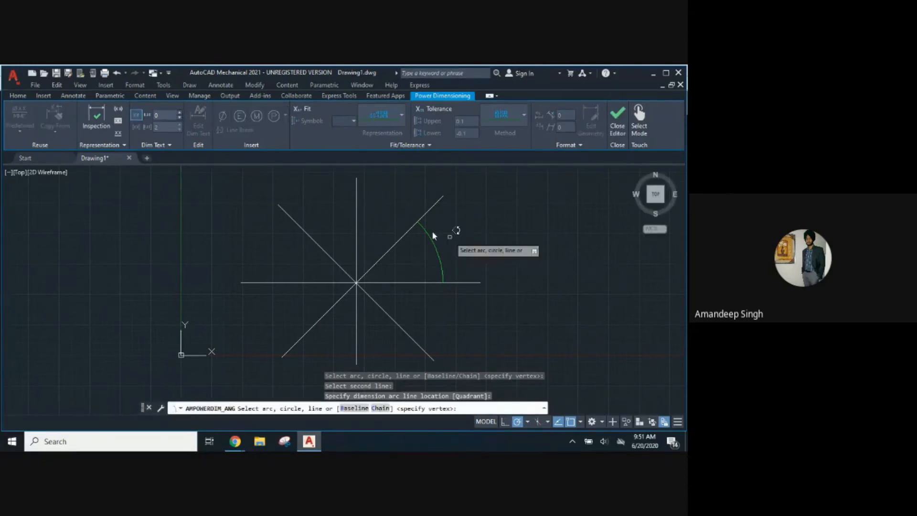
Start an angular dimension between the upper vertical line and the 0° horizontal line.
click(356, 207)
click(407, 281)
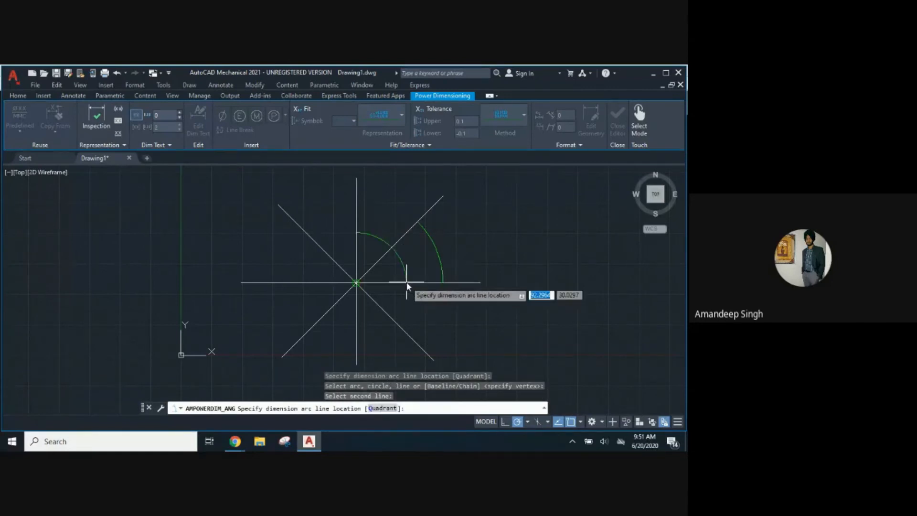
Place the angular dimension between the horizontal and upper vertical lines, and add one from the right horizontal line to the upper-left diagonal.
click(423, 245)
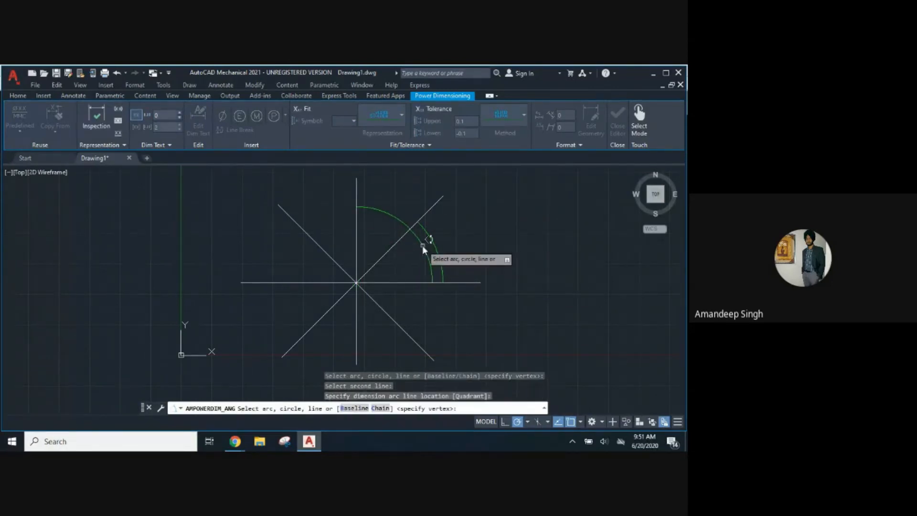
click(310, 234)
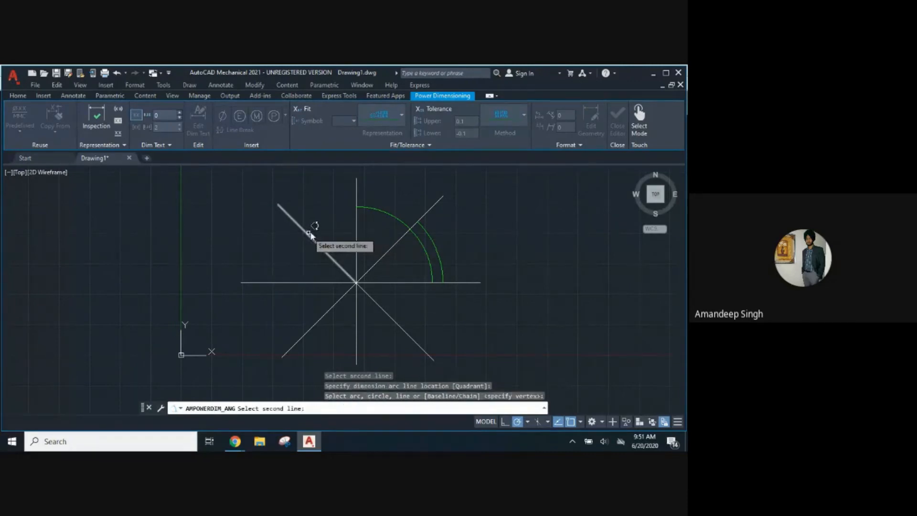
click(396, 283)
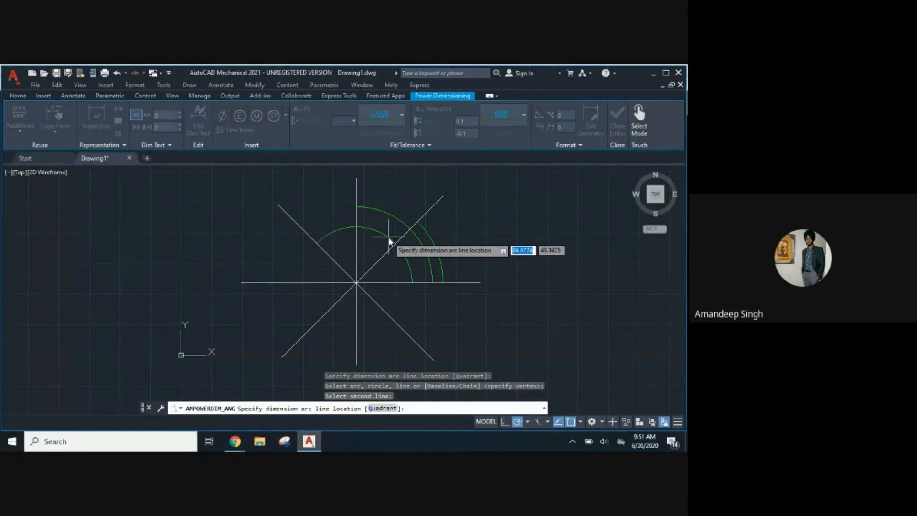
click(389, 238)
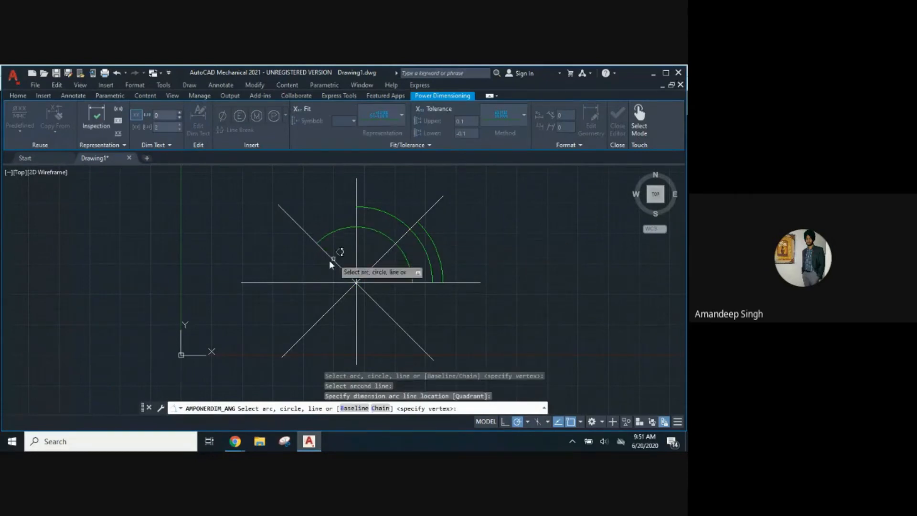
Add an angular dimension between the left and right horizontal lines, placing its arc above and outside the other arcs.
click(289, 282)
click(392, 283)
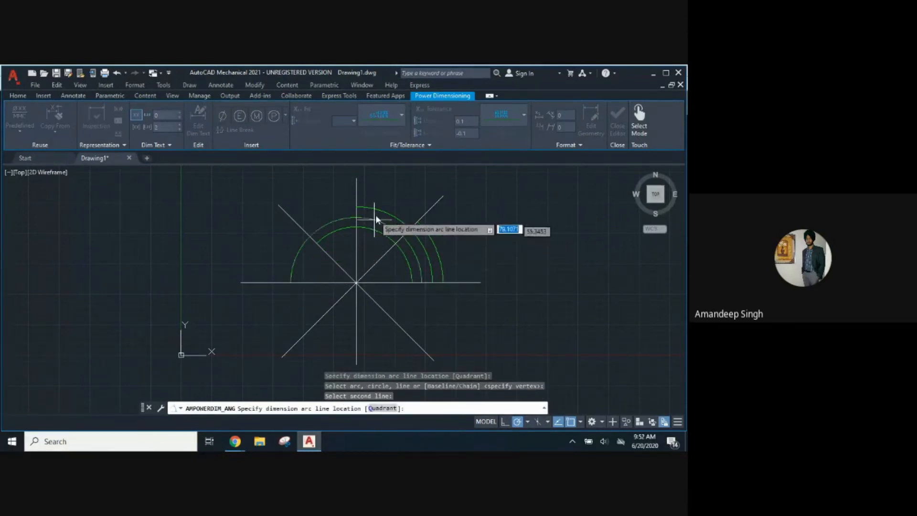
click(384, 185)
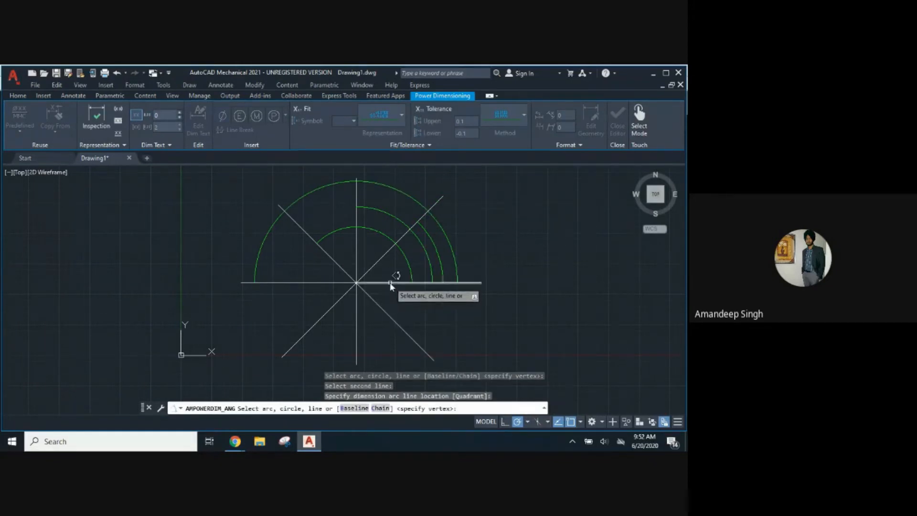
Try to add an angular dimension between the right horizontal line and the lower-left diagonal.
click(389, 283)
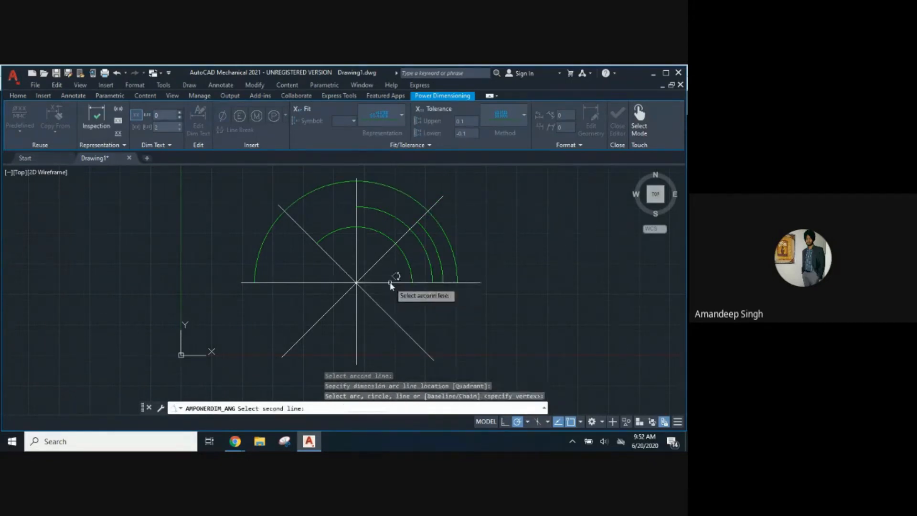
click(326, 309)
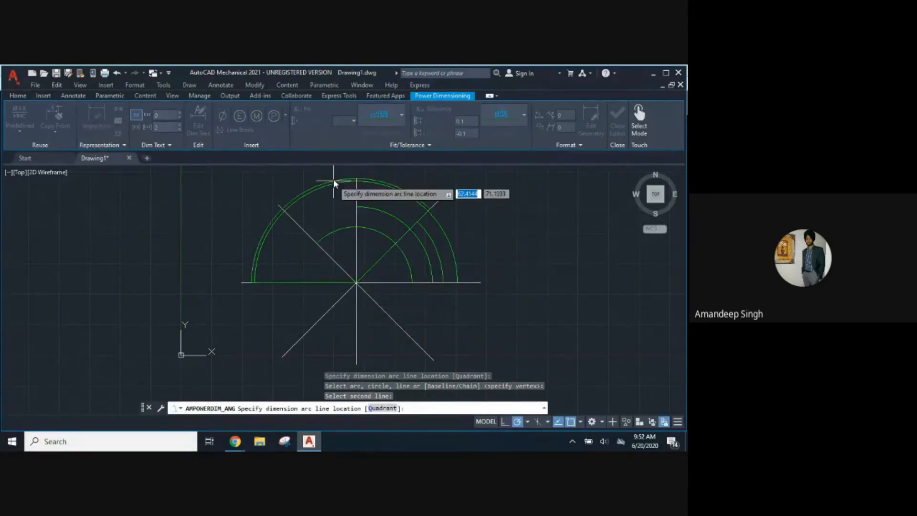
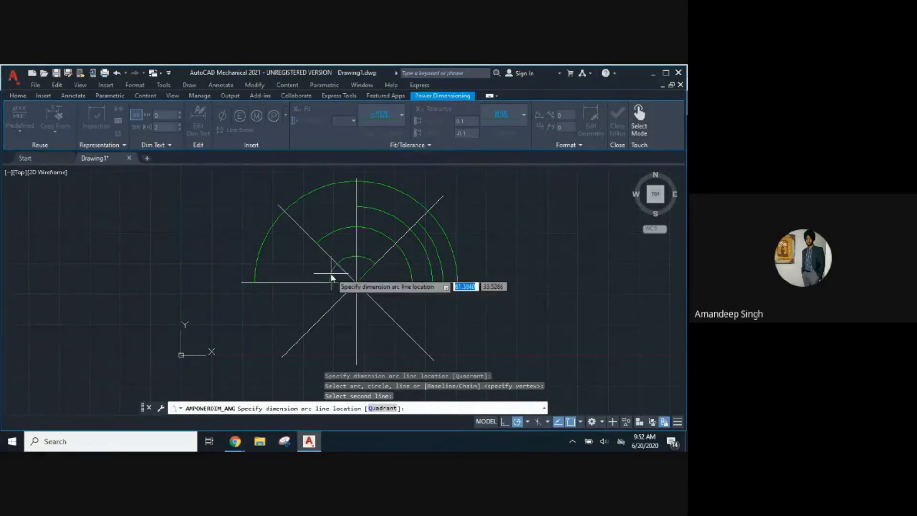
key(Escape)
Try to add an angular dimension between the right horizontal line and the lower vertical line, with the arc outside the existing ones.
click(222, 87)
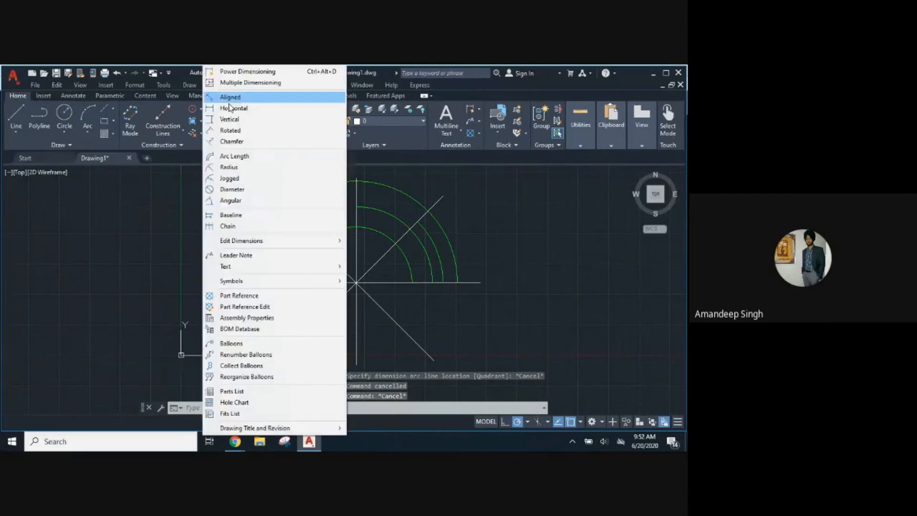
click(247, 205)
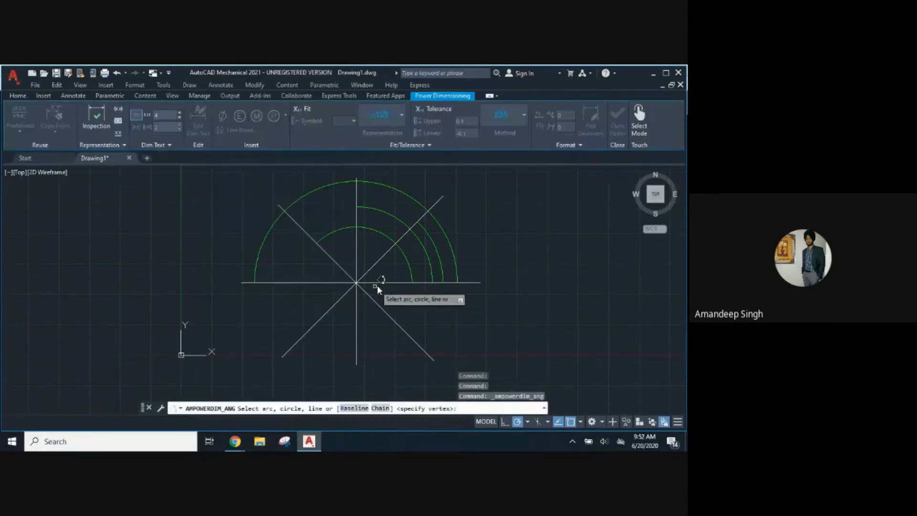
click(476, 282)
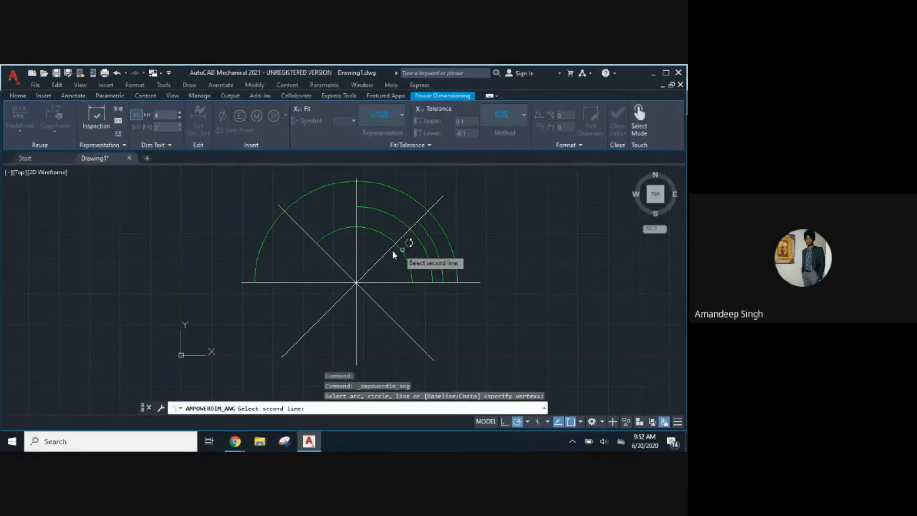
click(356, 316)
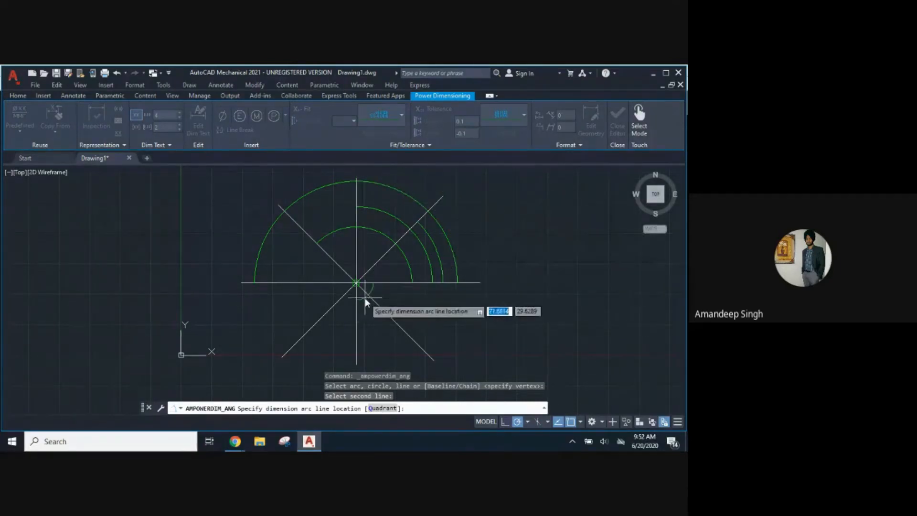
click(472, 256)
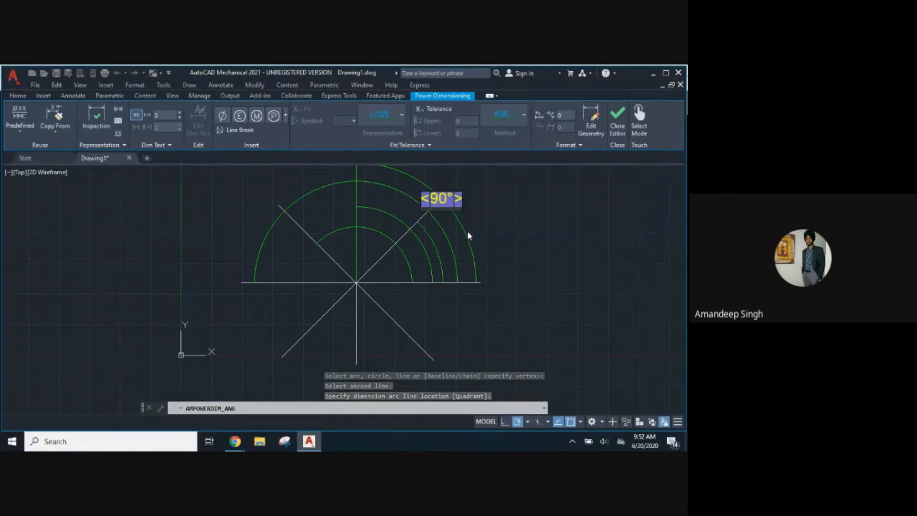
key(Escape)
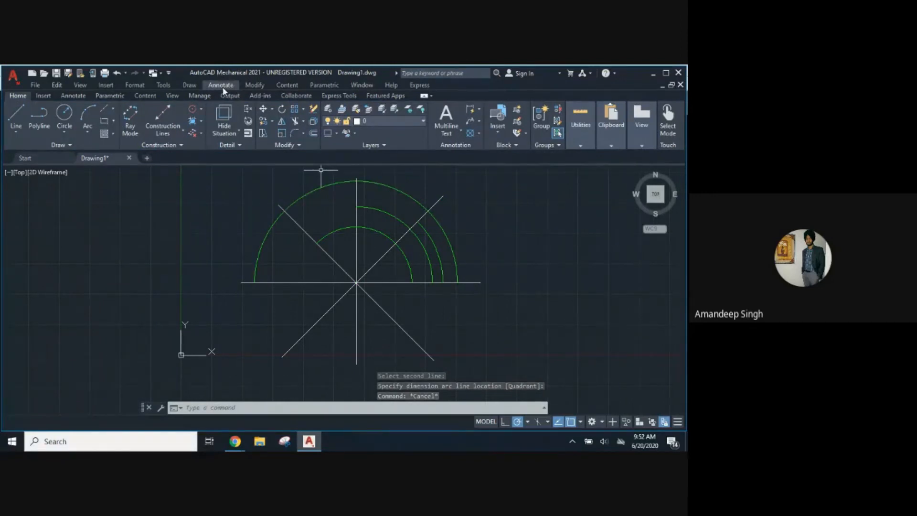
Try again to dimension the angle between the right horizontal line and the lower-left diagonal, with the arc on the lower-left side.
click(221, 85)
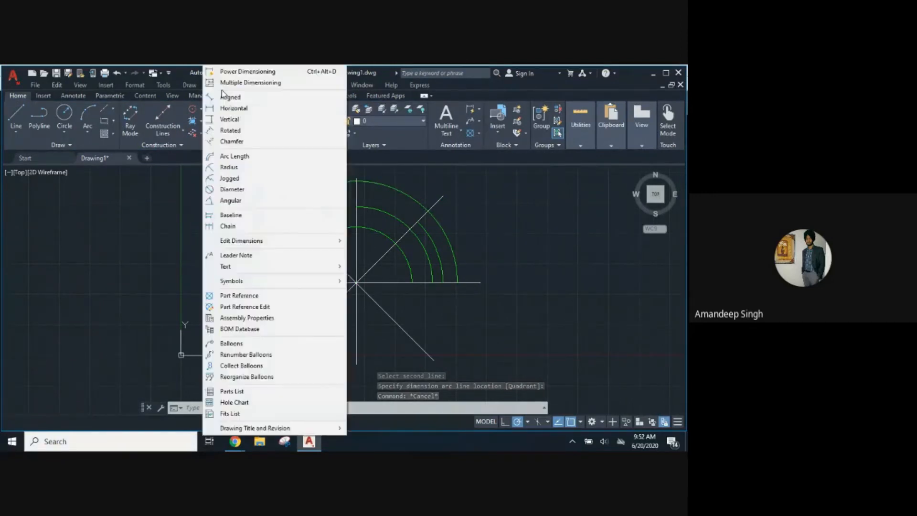
click(231, 201)
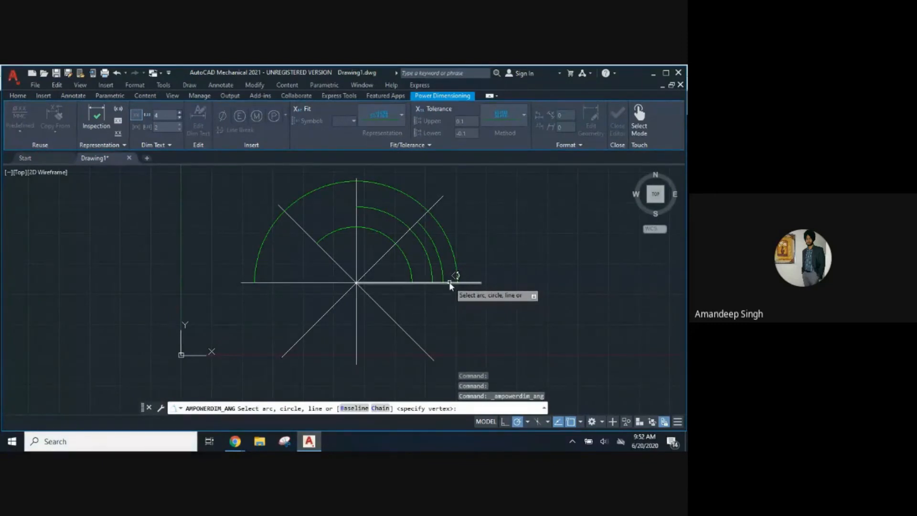
click(449, 286)
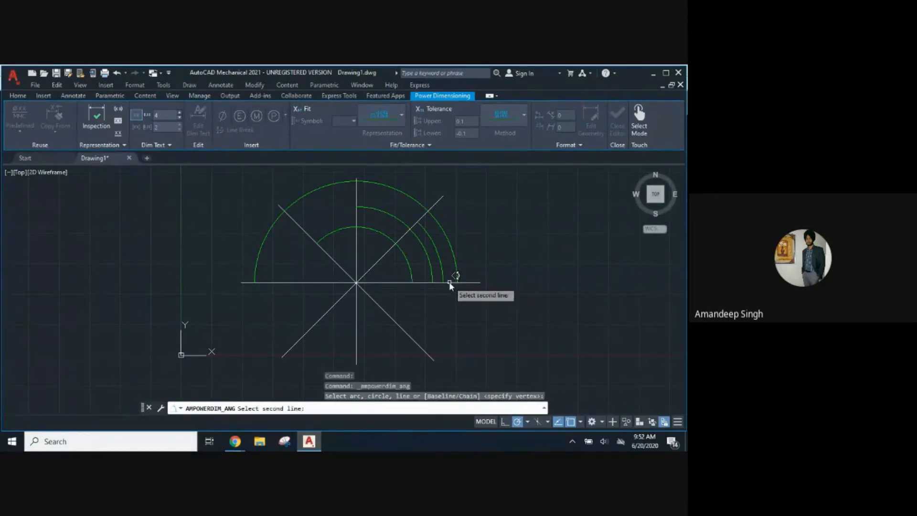
click(337, 303)
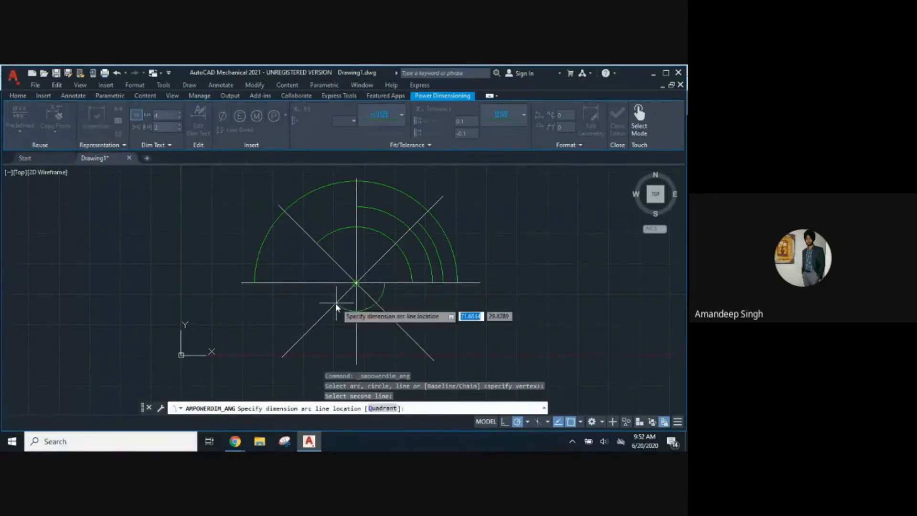
click(304, 315)
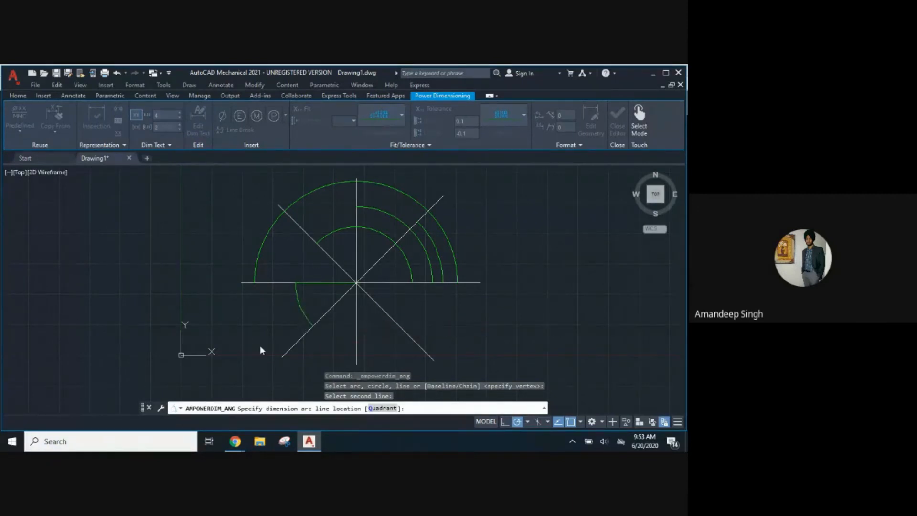
key(Escape)
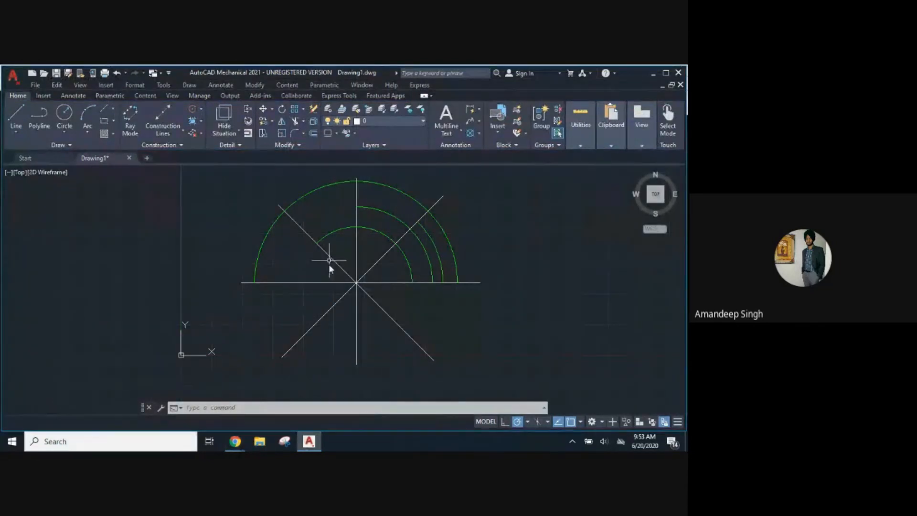
click(221, 85)
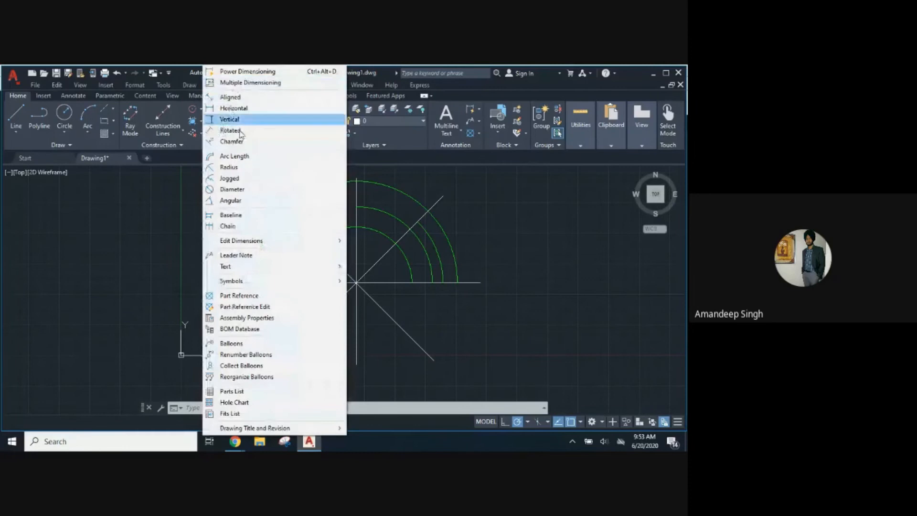
click(250, 200)
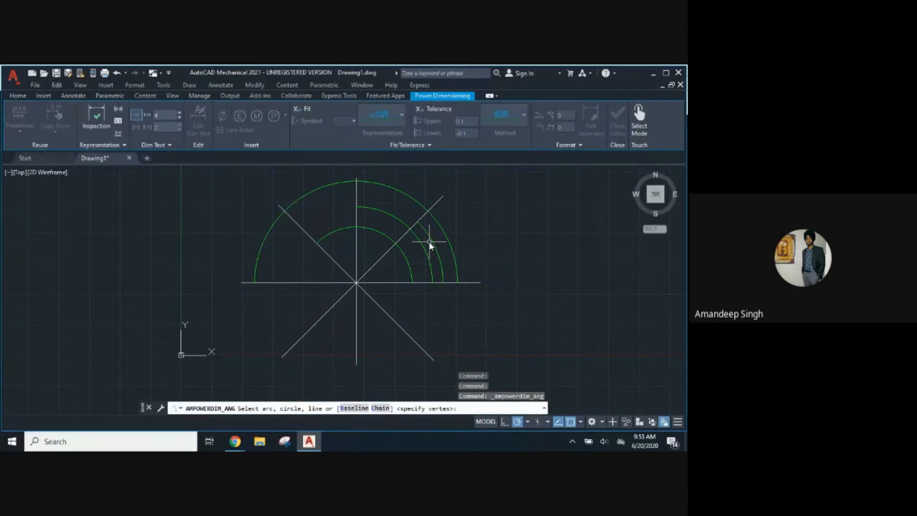
key(Escape)
Examine the angle text on each of the angular dimension arcs around the line intersection.
scroll(380, 236, up, 2)
scroll(381, 237, up, 4)
scroll(348, 209, down, 5)
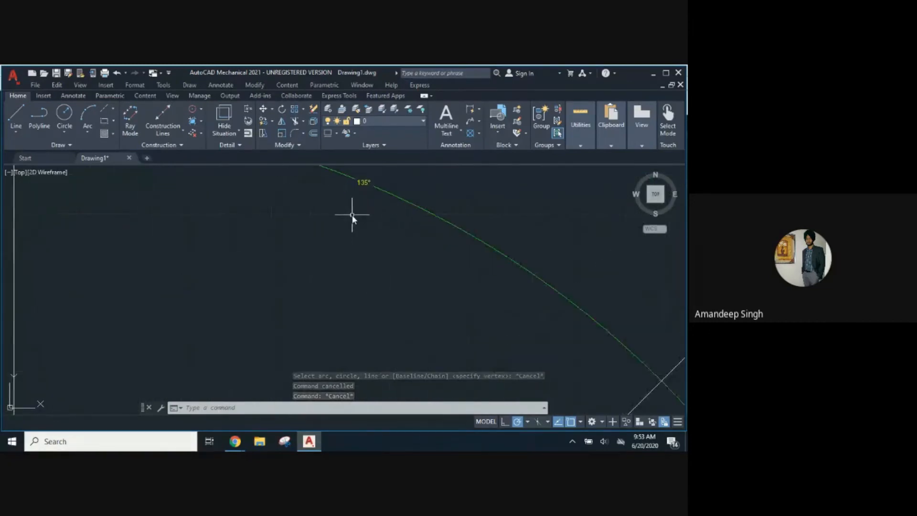
scroll(374, 219, down, 4)
middle_drag(410, 236, 325, 260)
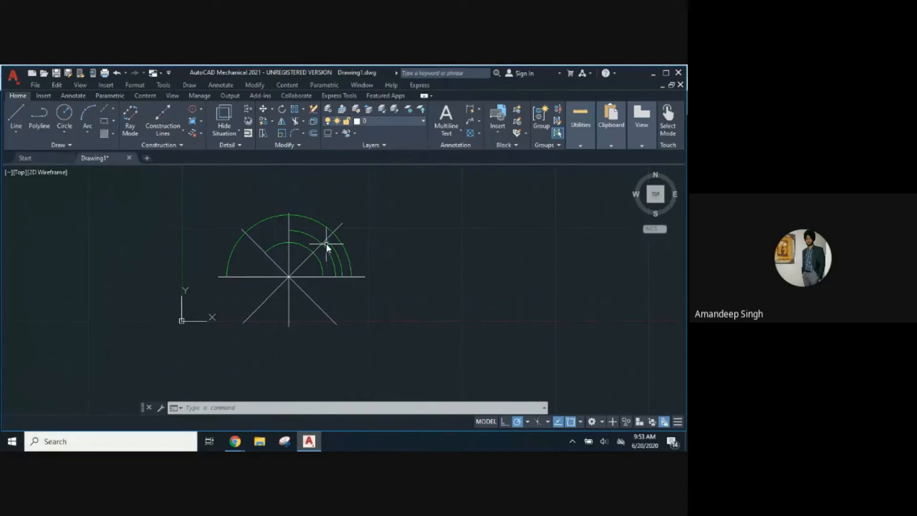
scroll(339, 258, up, 8)
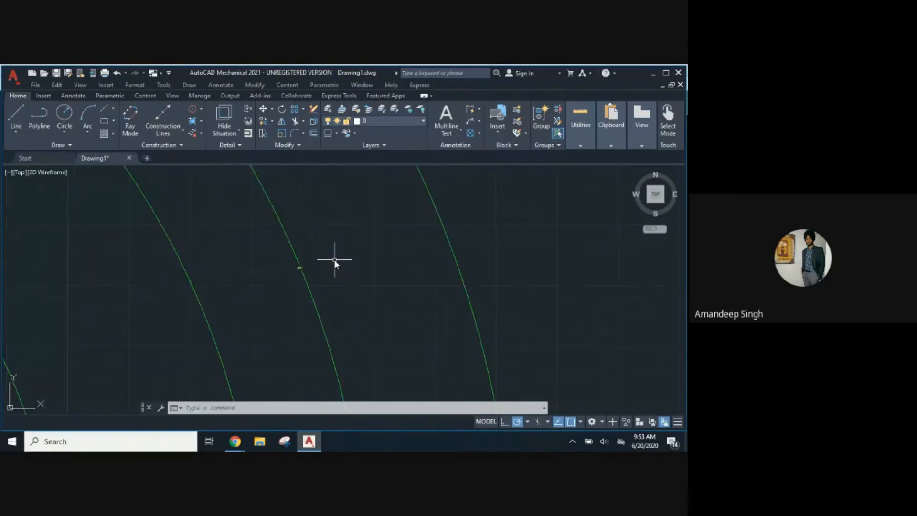
scroll(302, 274, down, 8)
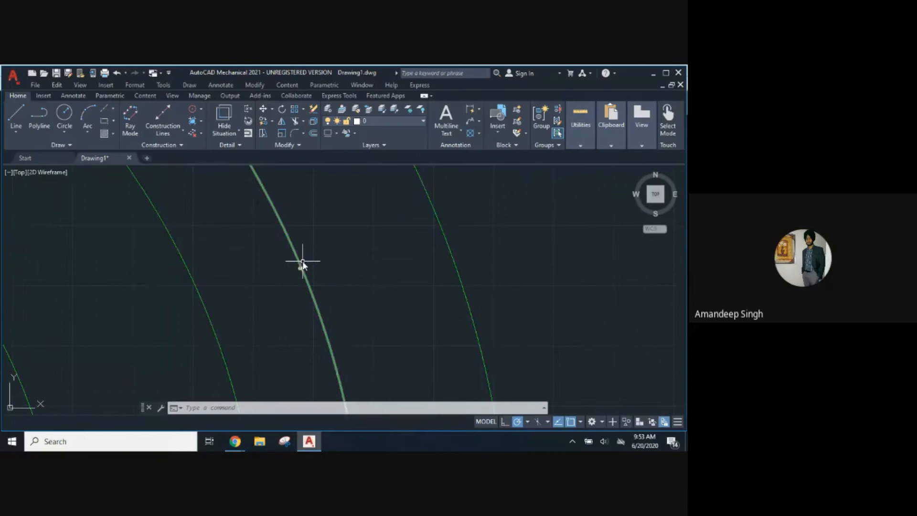
middle_drag(285, 241, 338, 288)
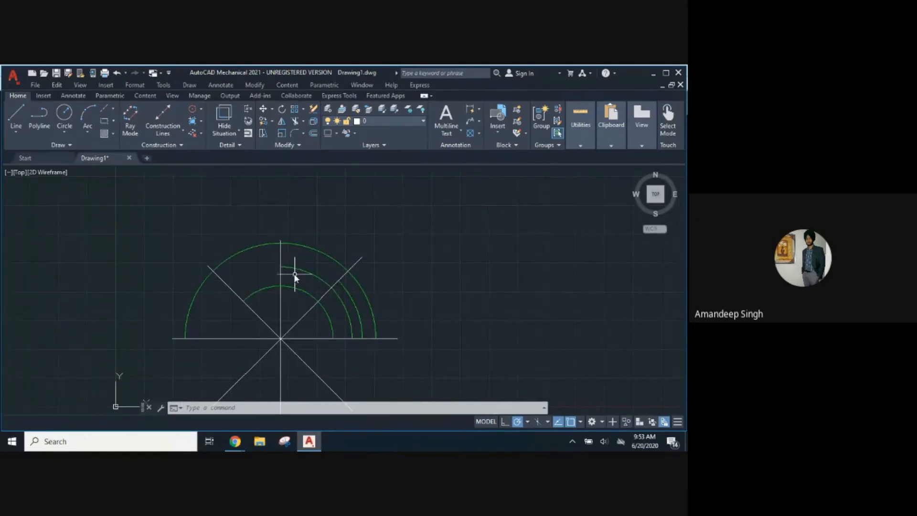
scroll(321, 306, up, 10)
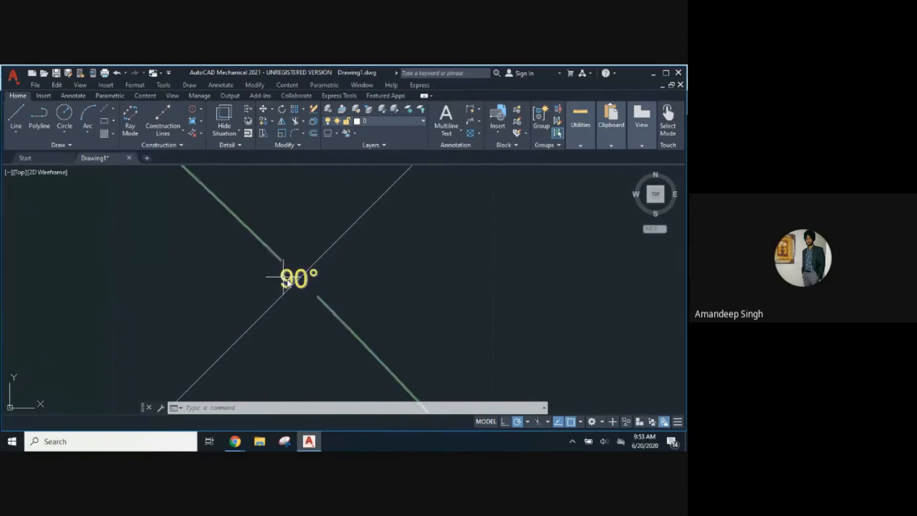
scroll(296, 275, up, 3)
scroll(319, 265, down, 12)
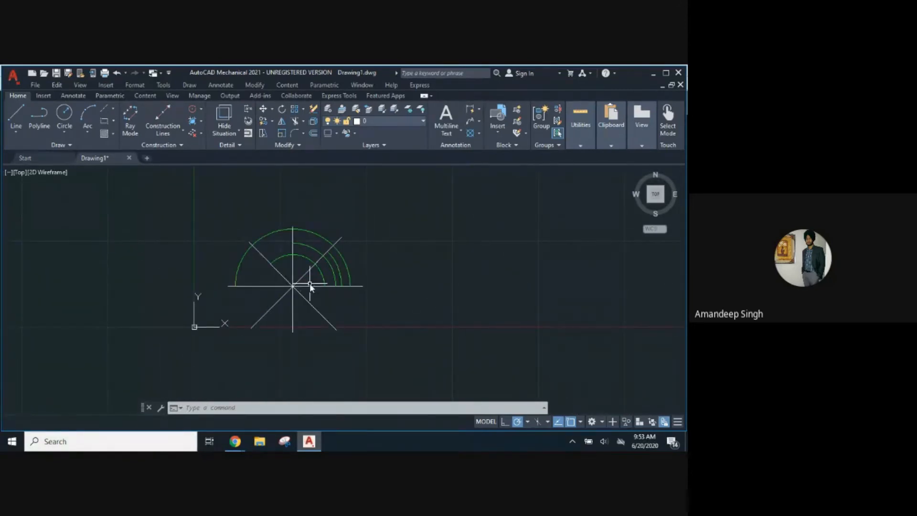
scroll(304, 258, up, 10)
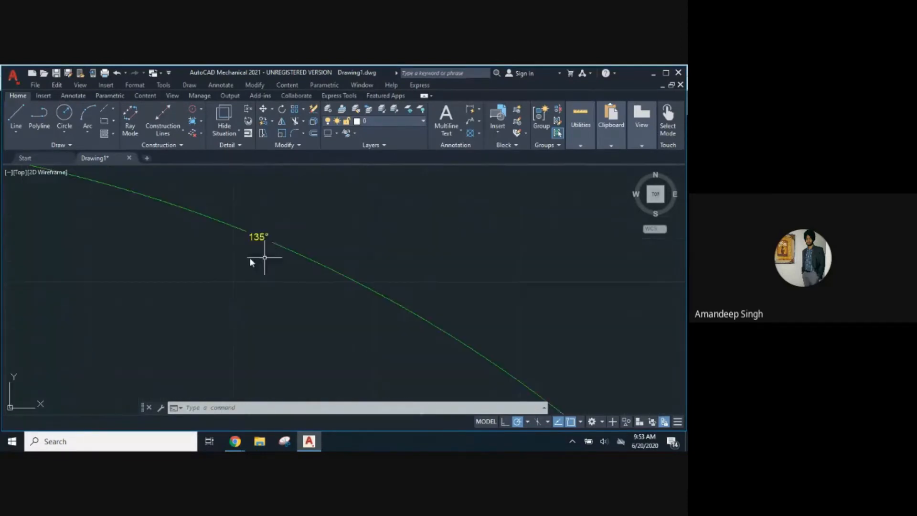
scroll(263, 222, down, 12)
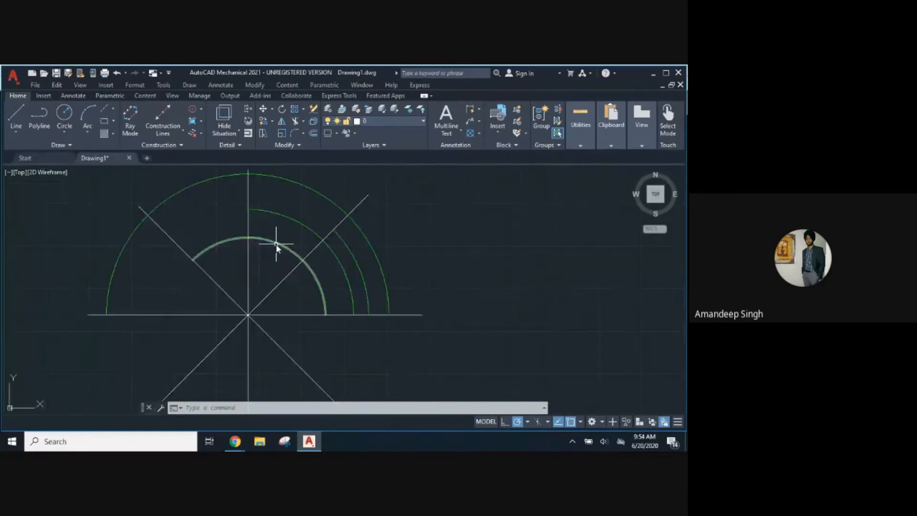
scroll(262, 238, up, 8)
scroll(298, 191, up, 6)
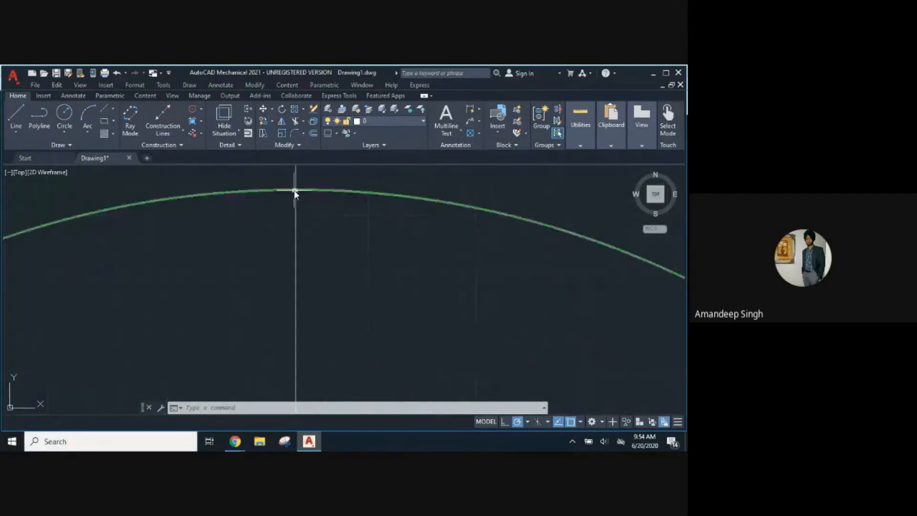
scroll(287, 210, down, 10)
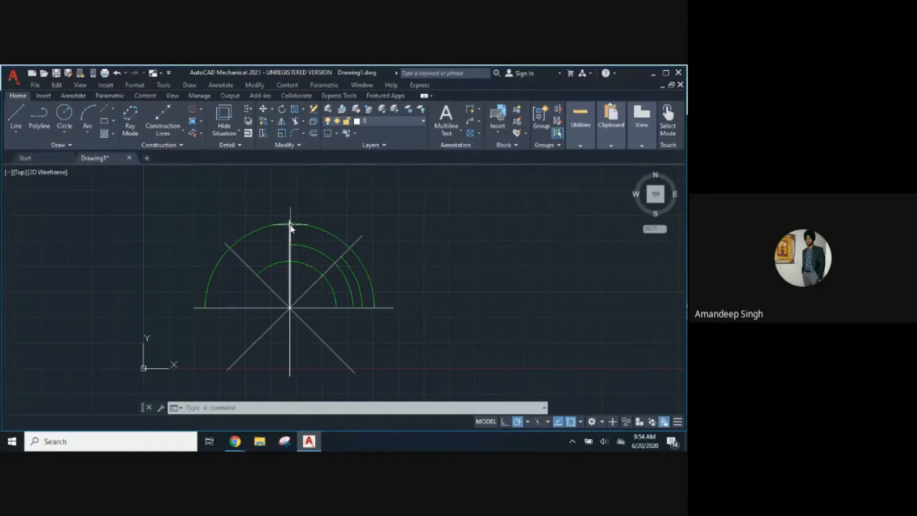
scroll(290, 225, up, 5)
scroll(288, 222, up, 10)
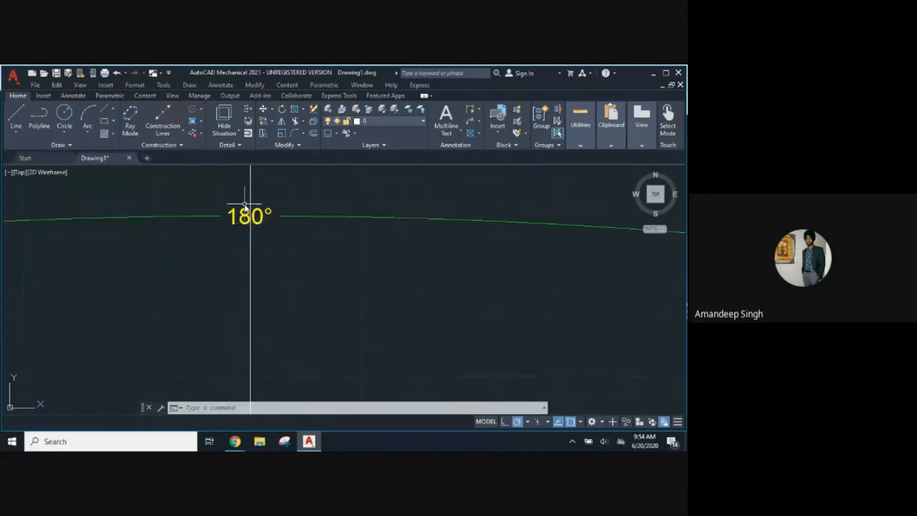
Examine the angle text on the outermost angular dimension arc and compare the arcs around the line intersection.
scroll(252, 234, up, 2)
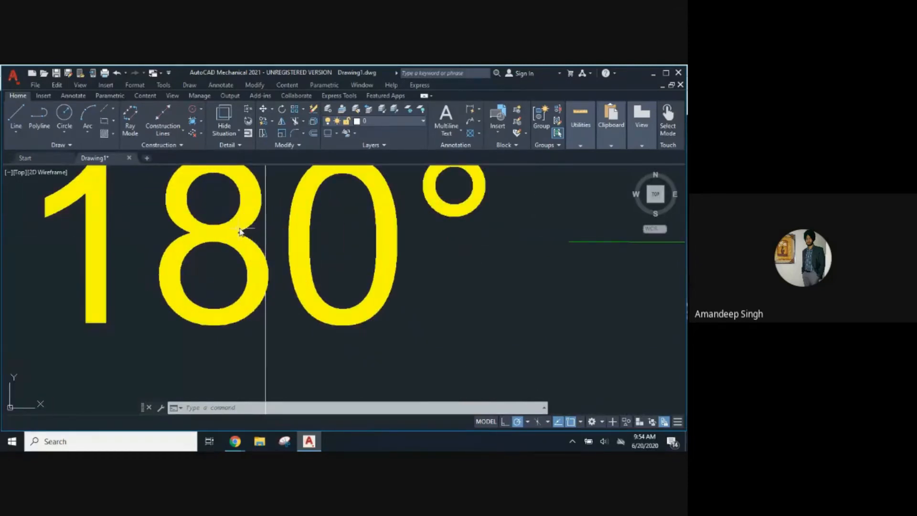
scroll(233, 238, down, 15)
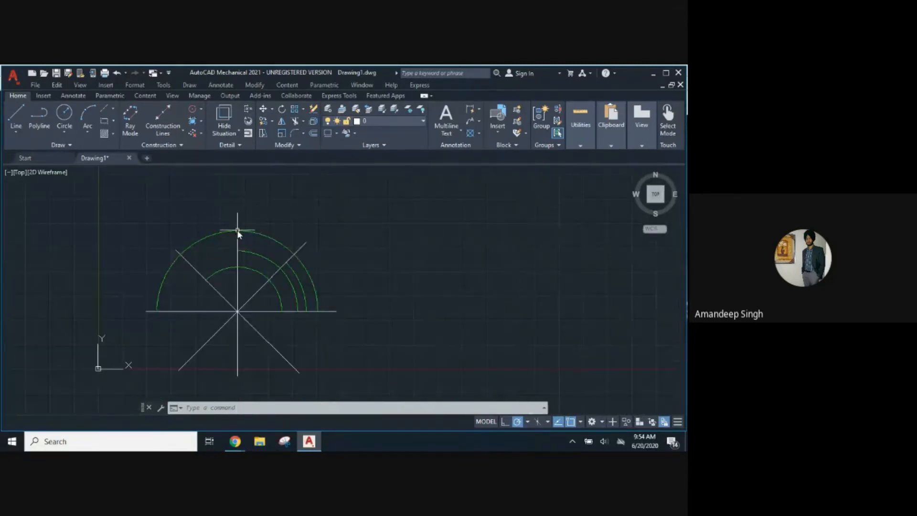
scroll(278, 243, up, 10)
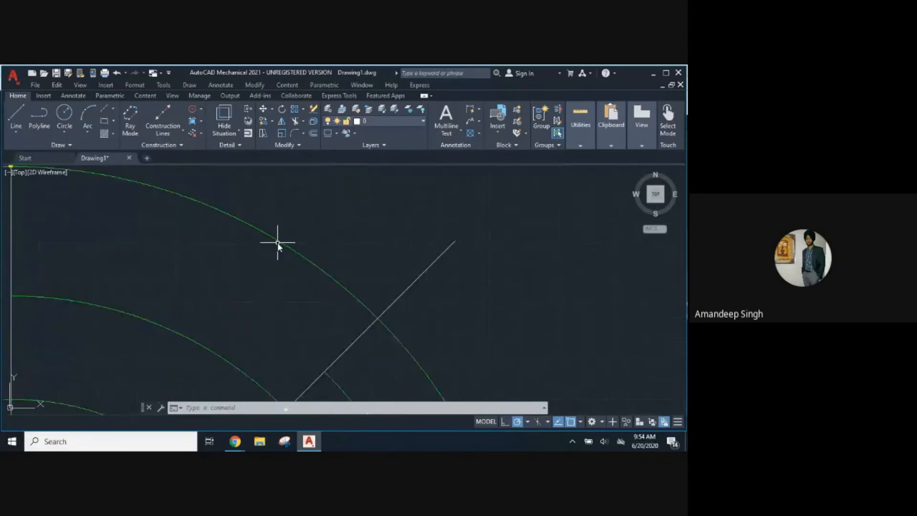
scroll(282, 230, down, 8)
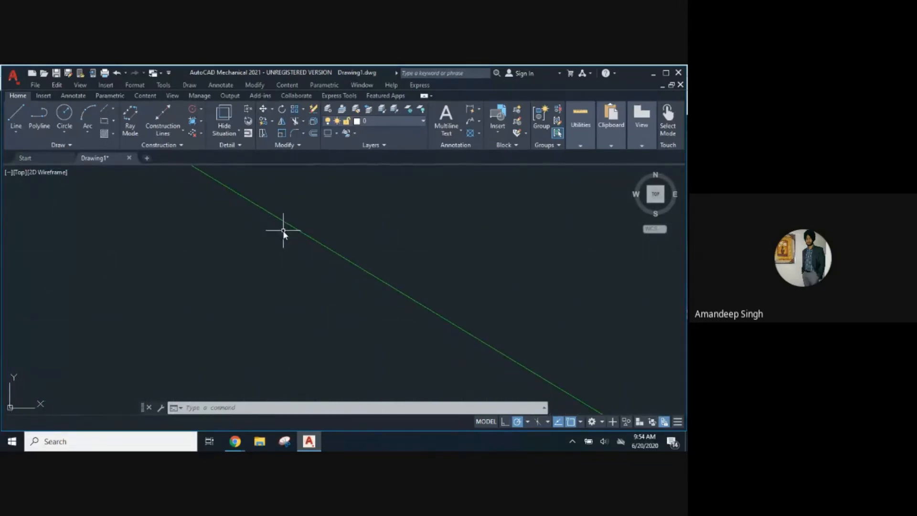
scroll(285, 231, down, 2)
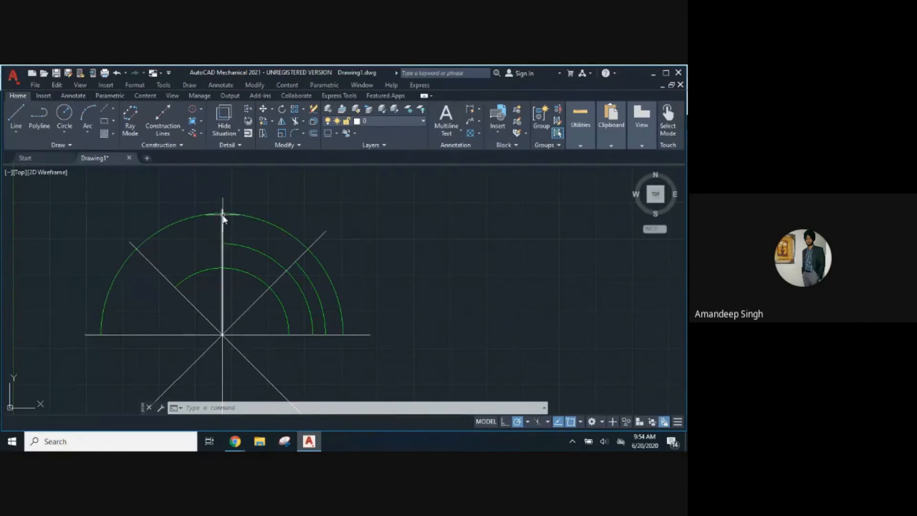
scroll(222, 217, up, 8)
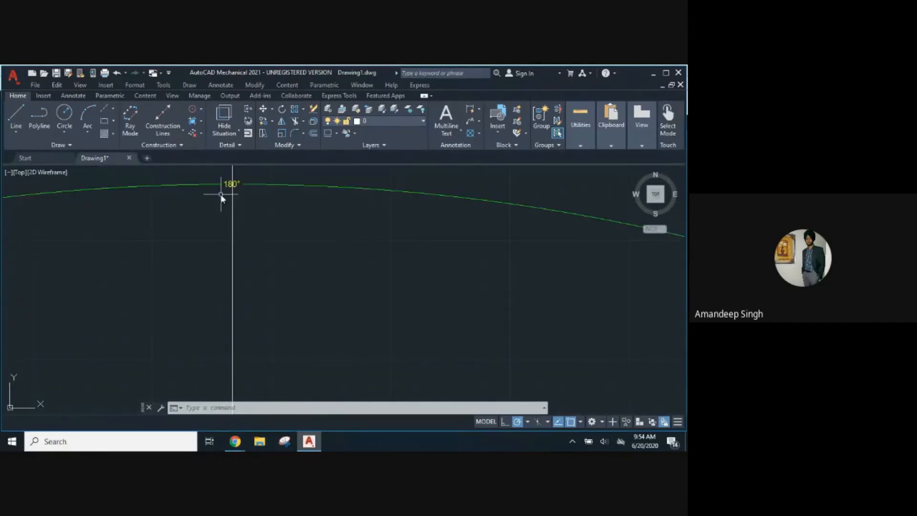
scroll(229, 187, up, 3)
scroll(230, 184, down, 3)
scroll(231, 183, down, 5)
scroll(230, 183, down, 10)
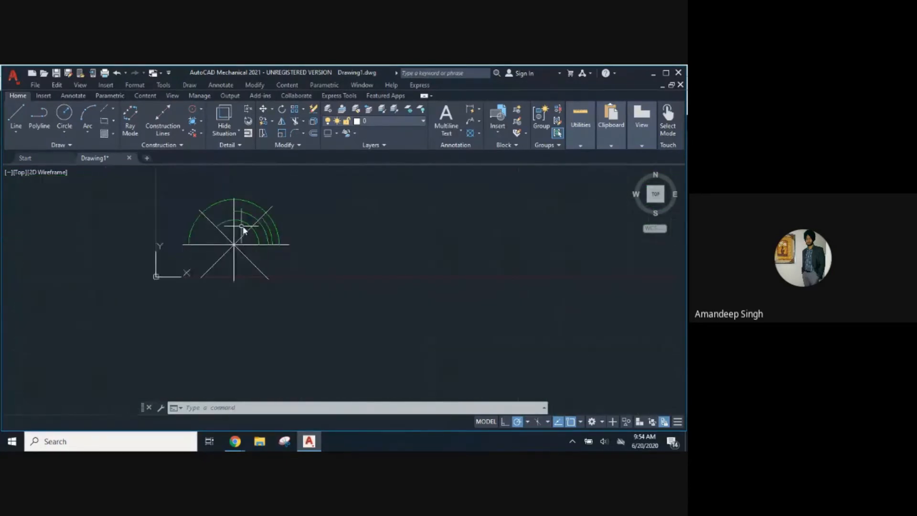
scroll(258, 229, down, 5)
scroll(221, 229, up, 7)
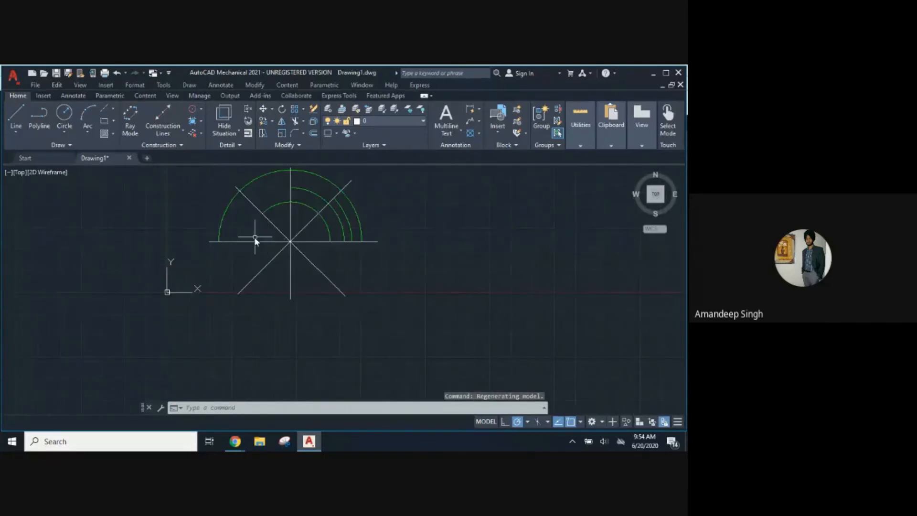
middle_drag(254, 237, 321, 312)
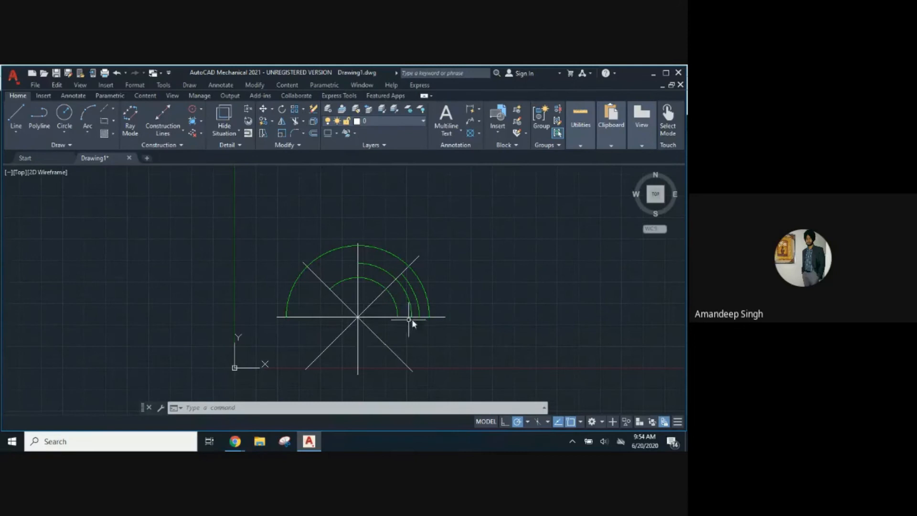
Highlight the right horizontal line paired with the lower-left diagonal, the lower vertical line and the lower-right diagonal in turn.
click(431, 316)
click(344, 332)
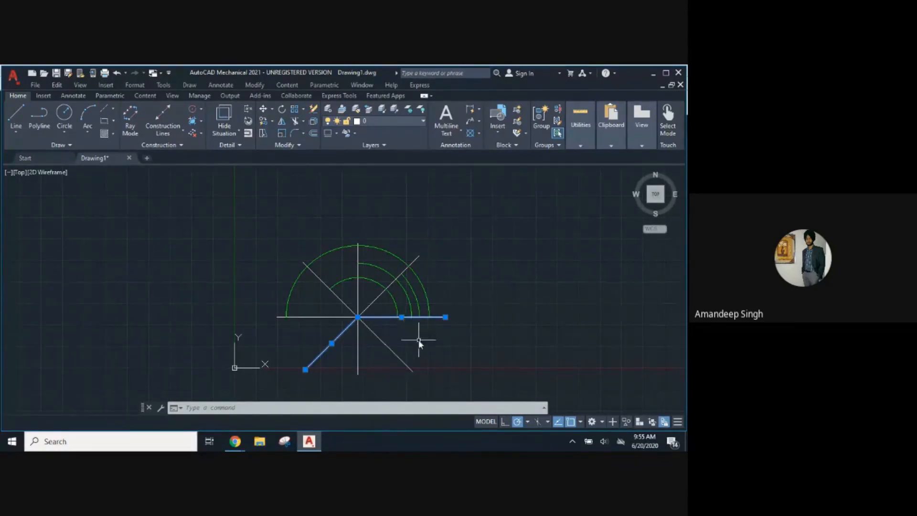
key(Escape)
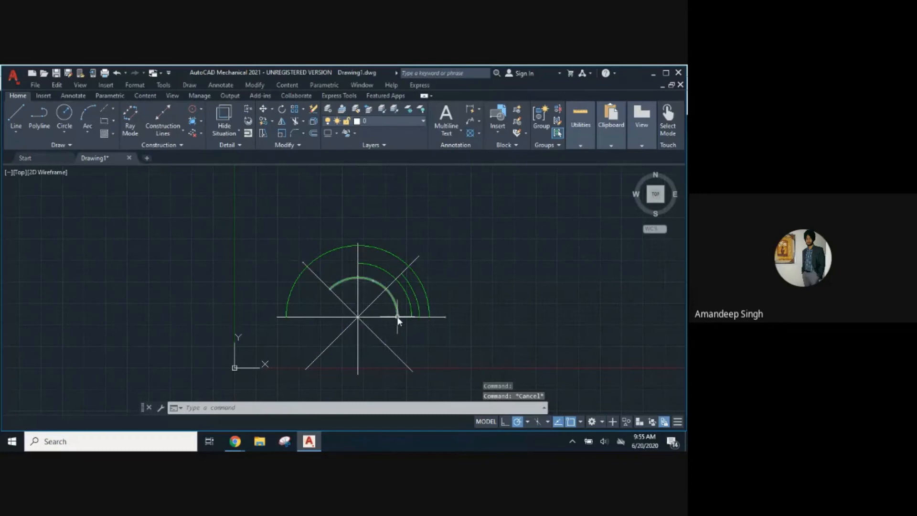
click(381, 317)
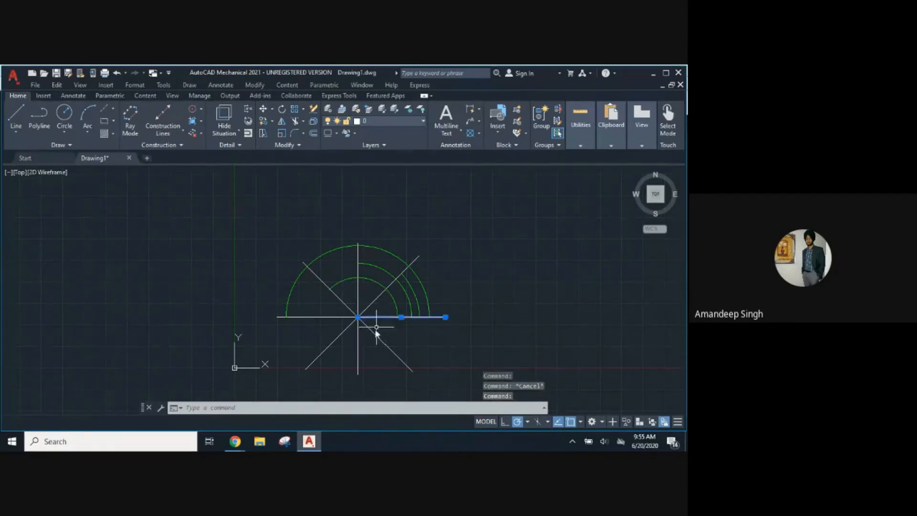
click(358, 351)
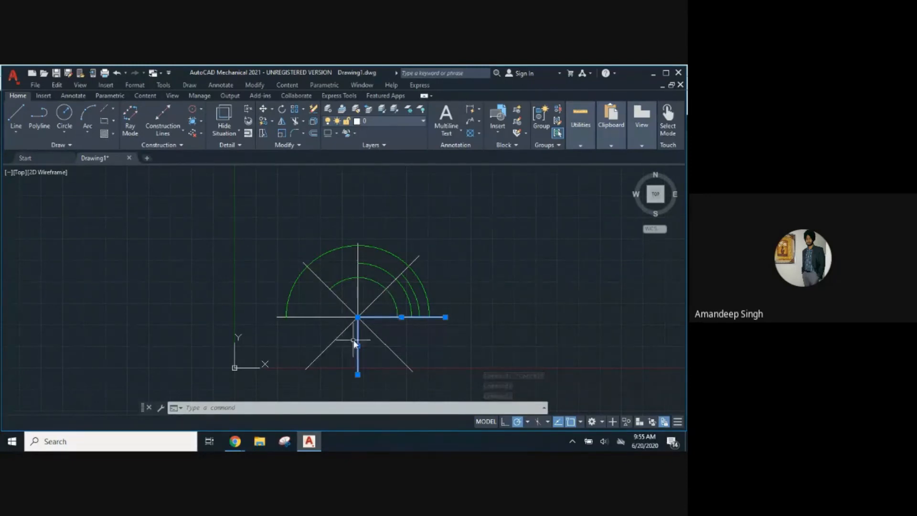
click(388, 319)
click(386, 329)
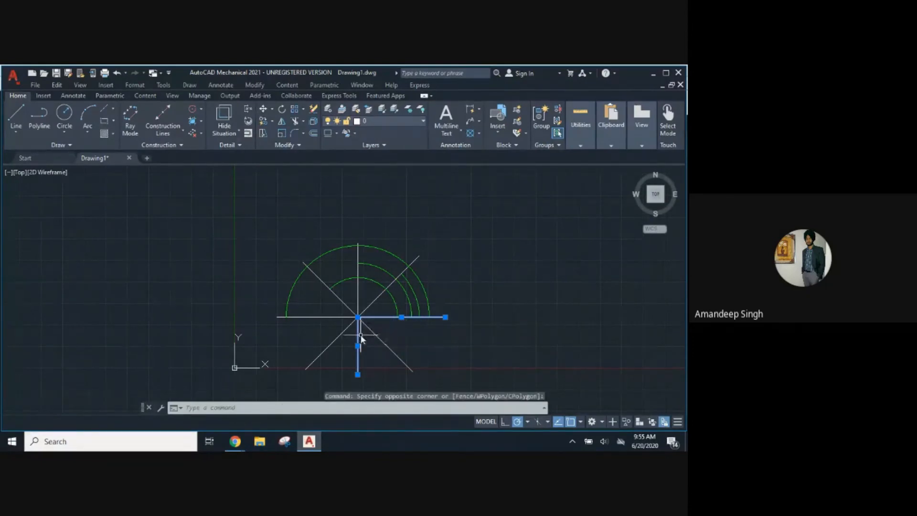
key(Escape)
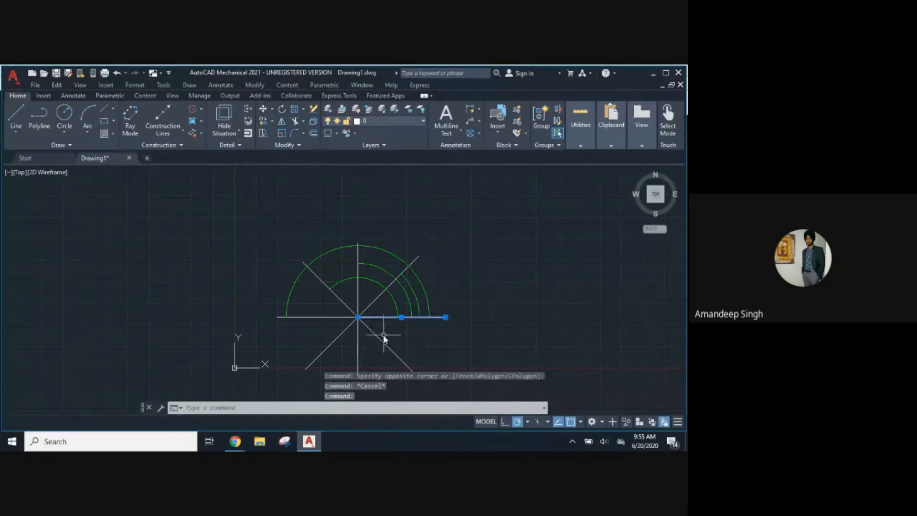
click(381, 340)
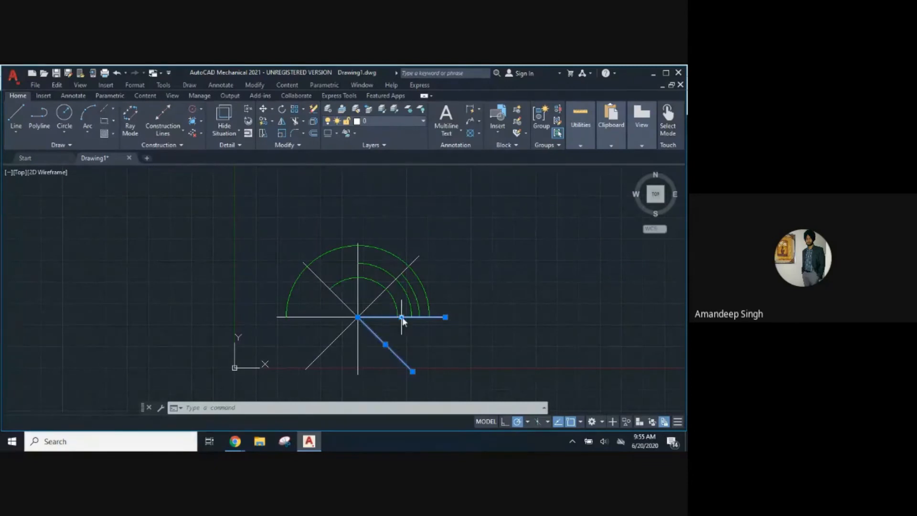
key(Escape)
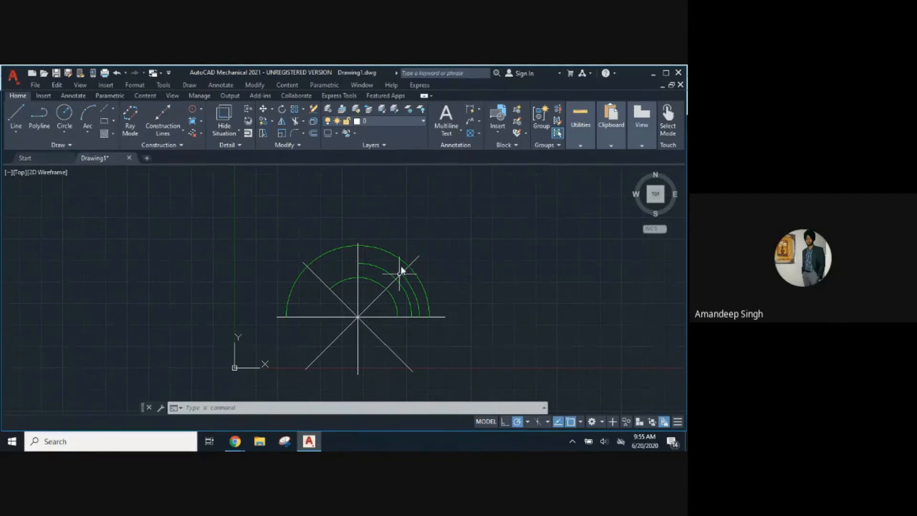
Delete all the radiating lines together with their angular dimensions.
click(535, 208)
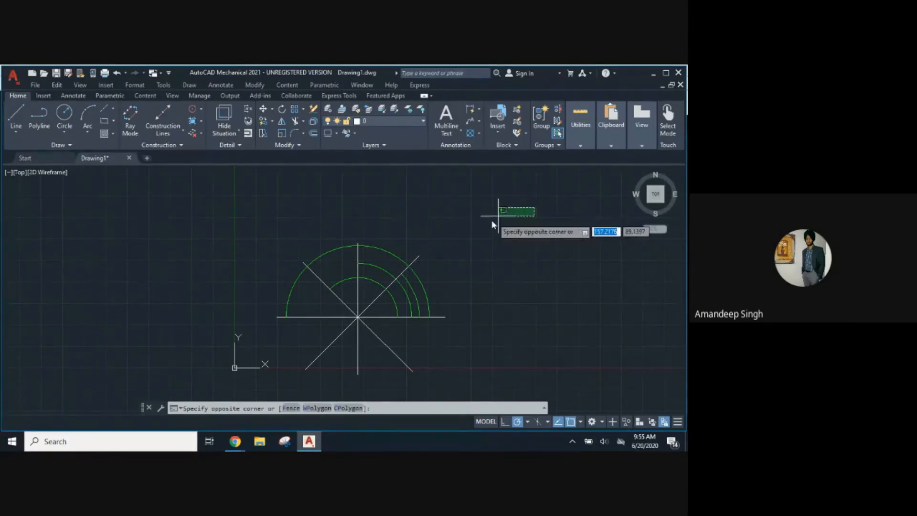
click(325, 322)
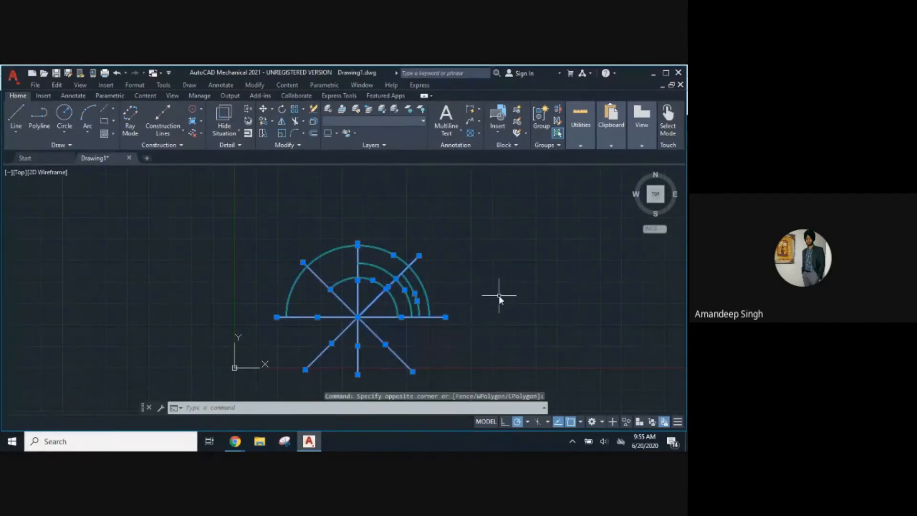
key(Delete)
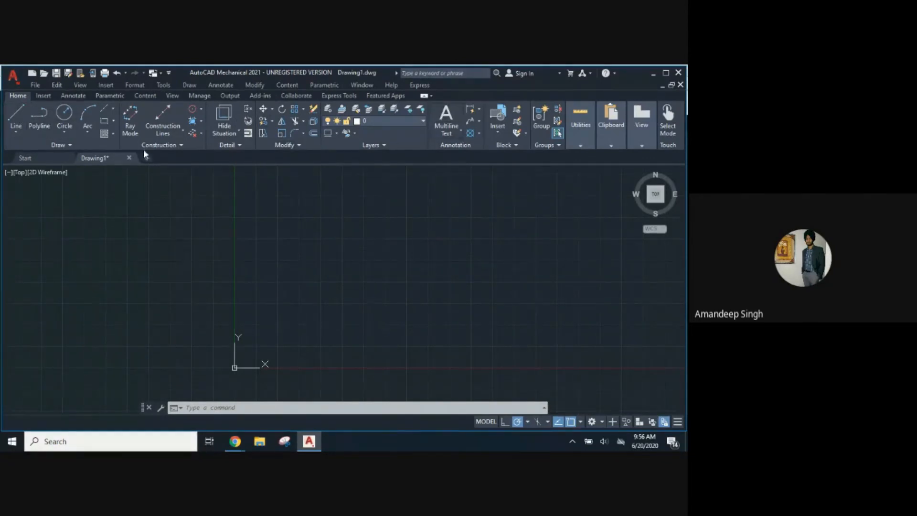
click(580, 119)
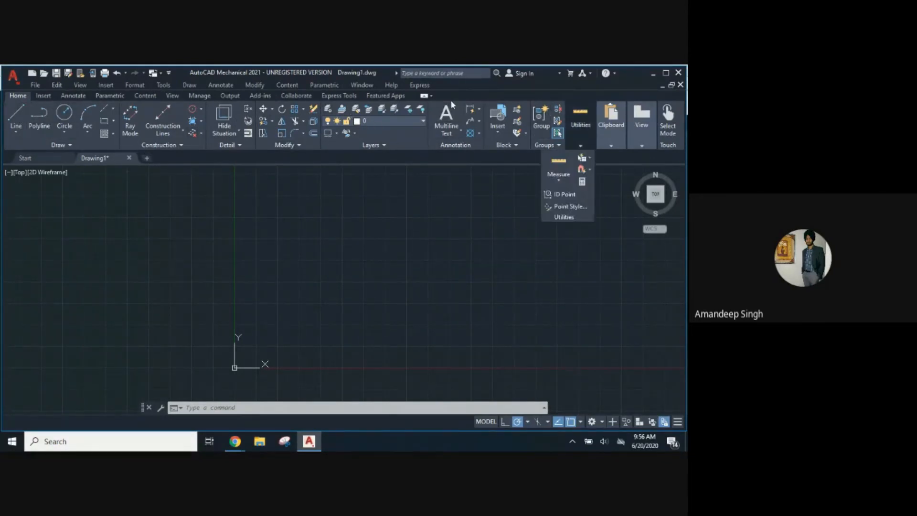
click(642, 120)
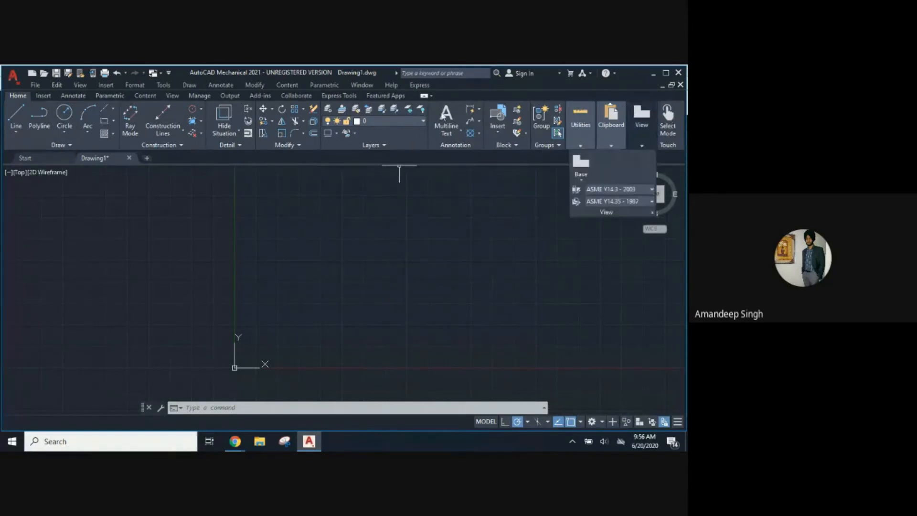
click(11, 76)
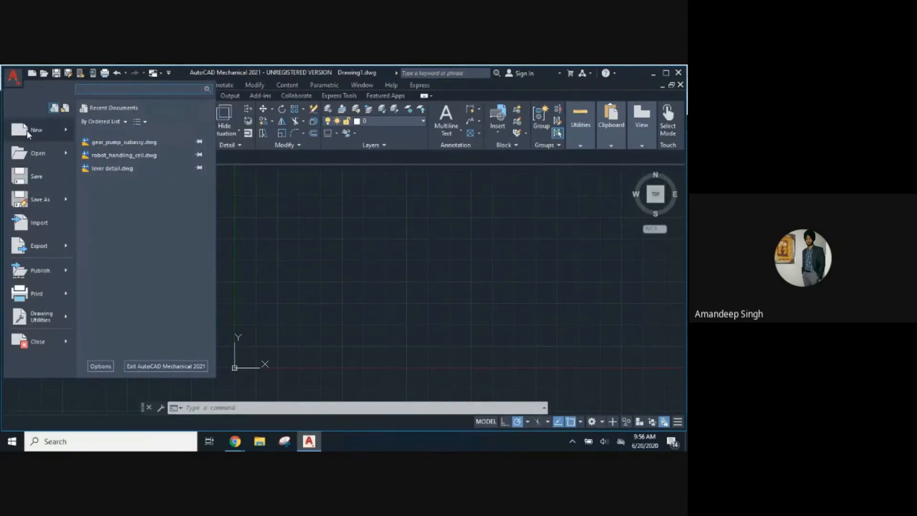
mouse_move(28, 153)
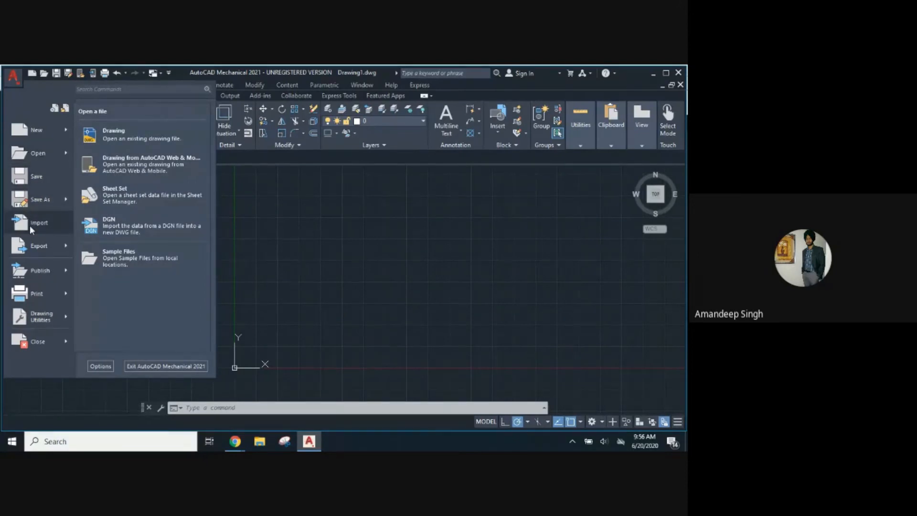
mouse_move(32, 247)
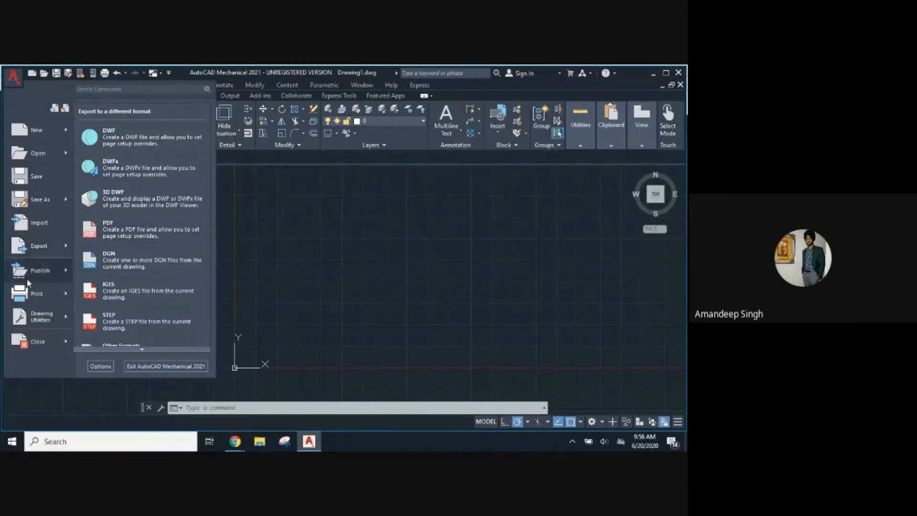
mouse_move(27, 296)
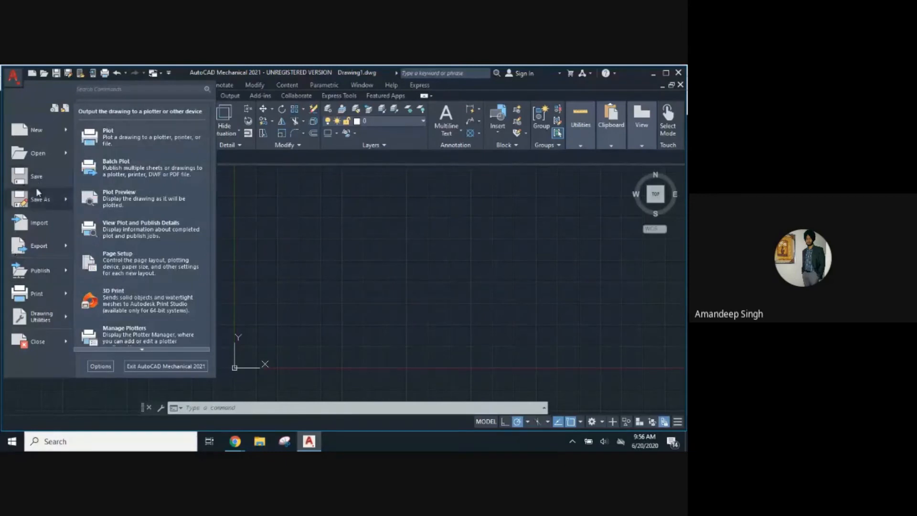
click(329, 229)
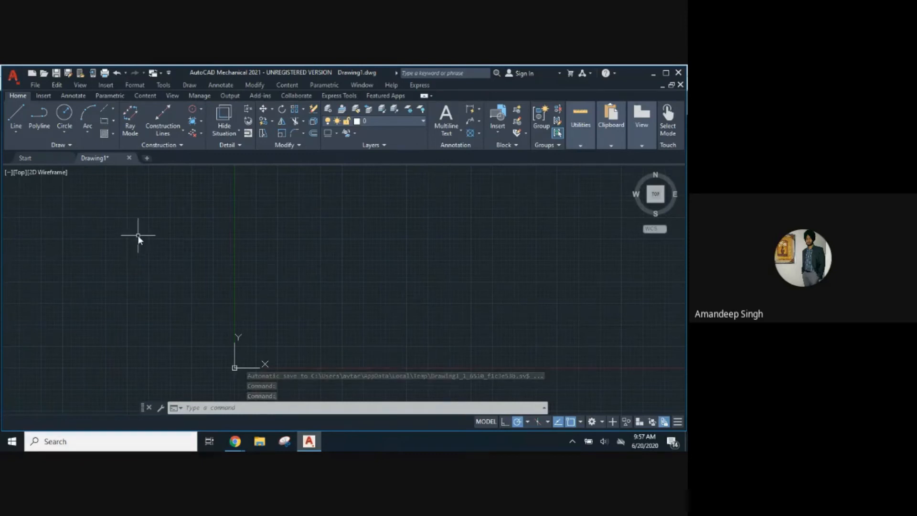
click(251, 406)
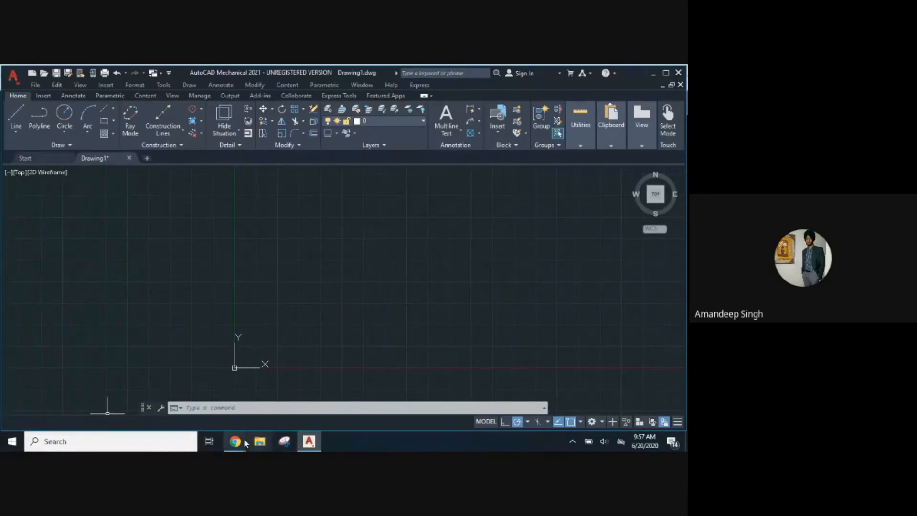
Admit the waiting participant in the Google Meet window in Chrome and return to the AutoCAD Mechanical drawing.
mouse_move(245, 442)
click(253, 371)
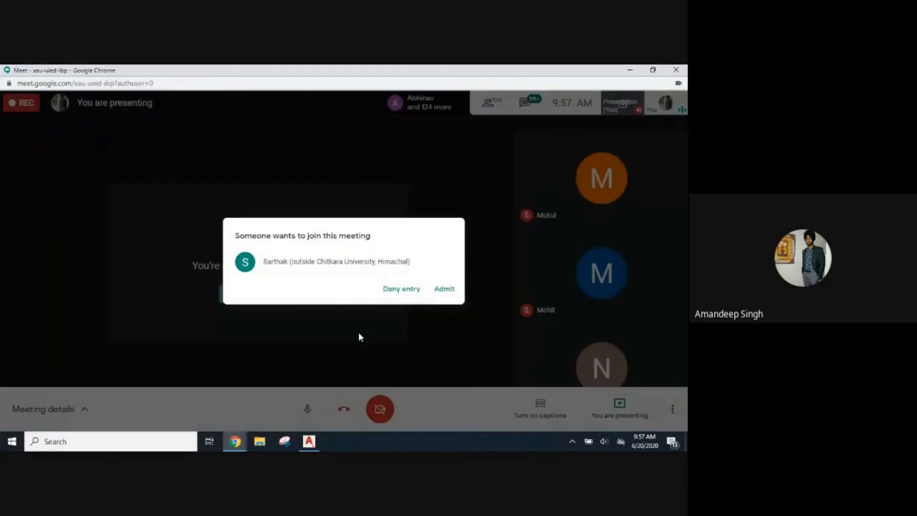
click(446, 290)
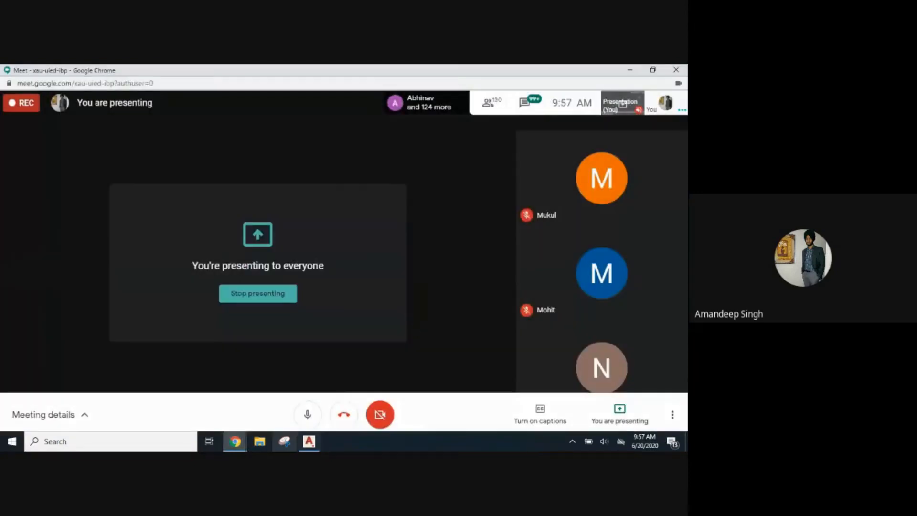
key(alt+Tab)
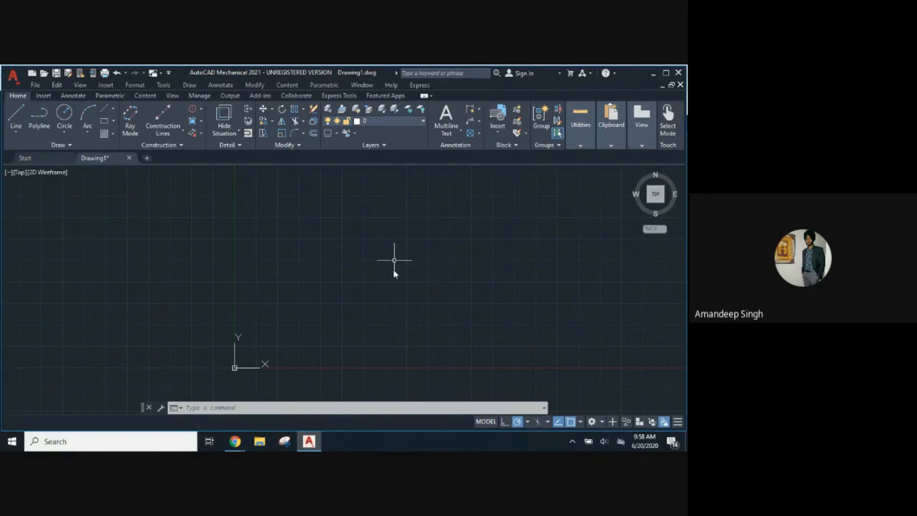
click(235, 443)
click(308, 442)
Draw a stepped profile of five connected lines running right, down, right, up and right, using the Line command.
click(15, 126)
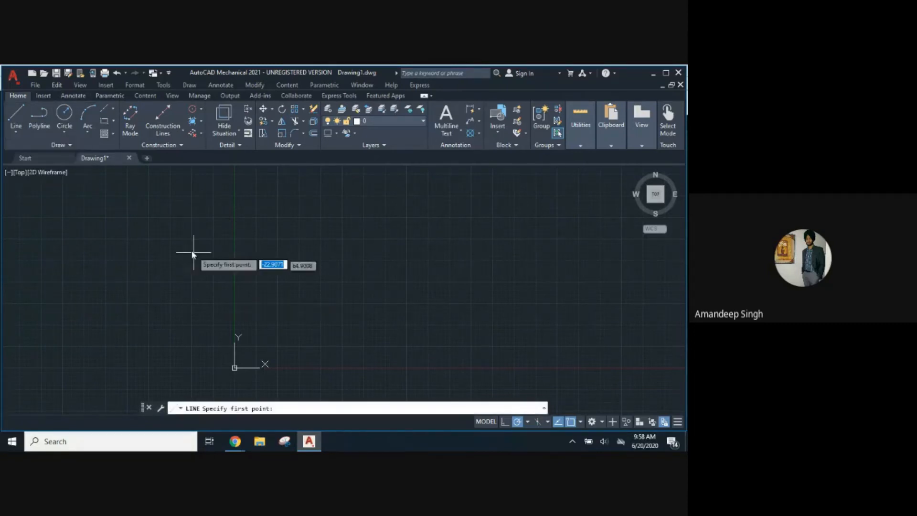
click(172, 241)
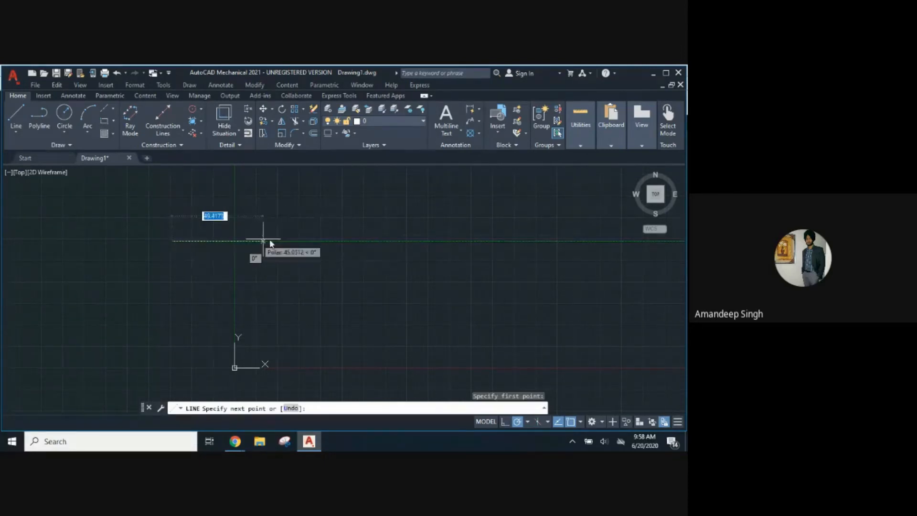
click(354, 241)
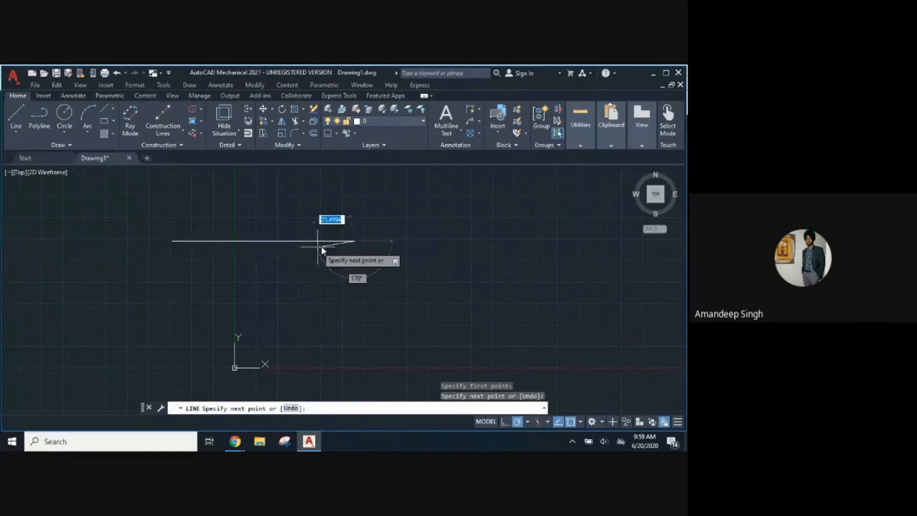
click(357, 321)
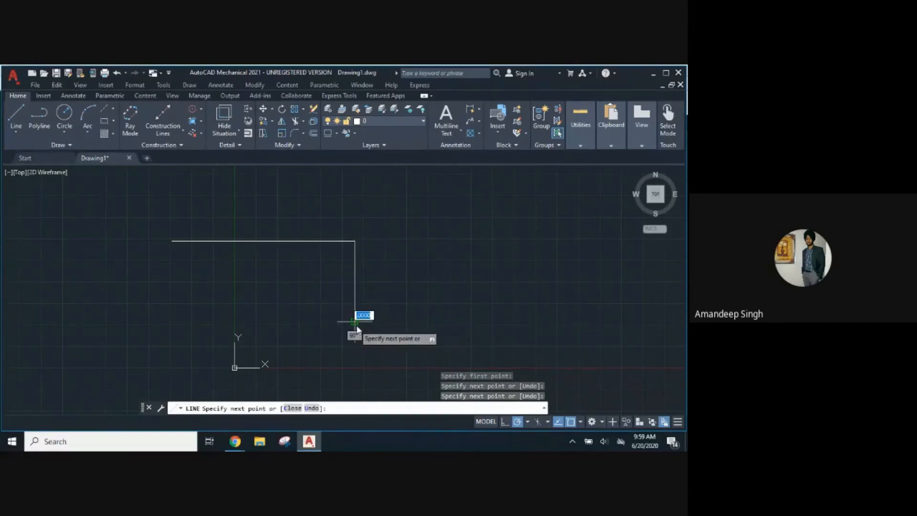
click(479, 323)
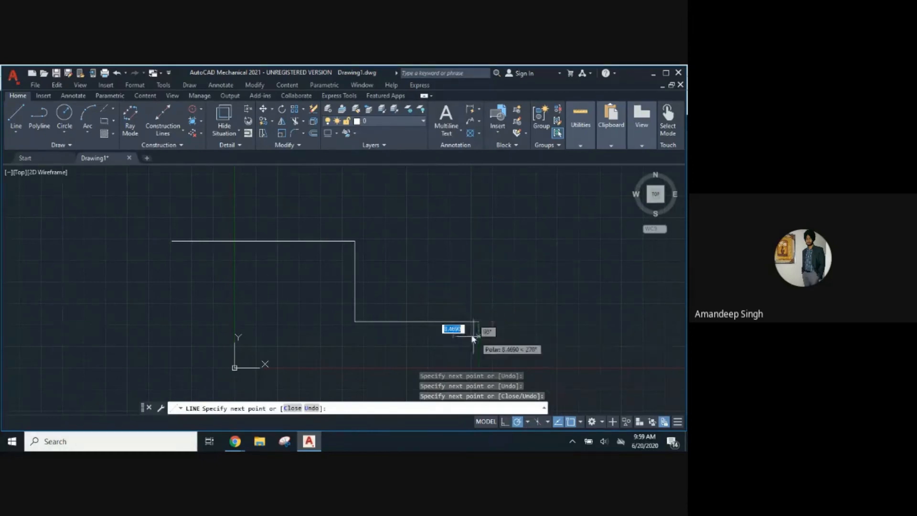
click(478, 221)
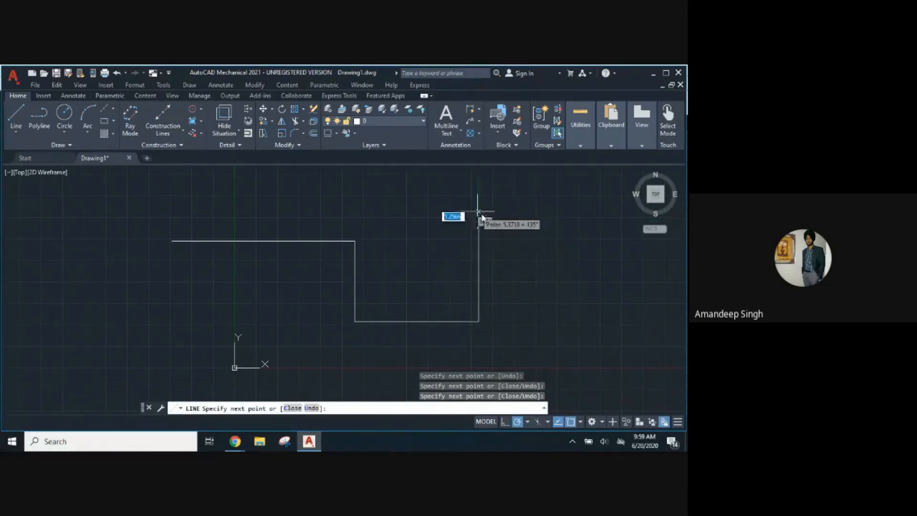
click(577, 222)
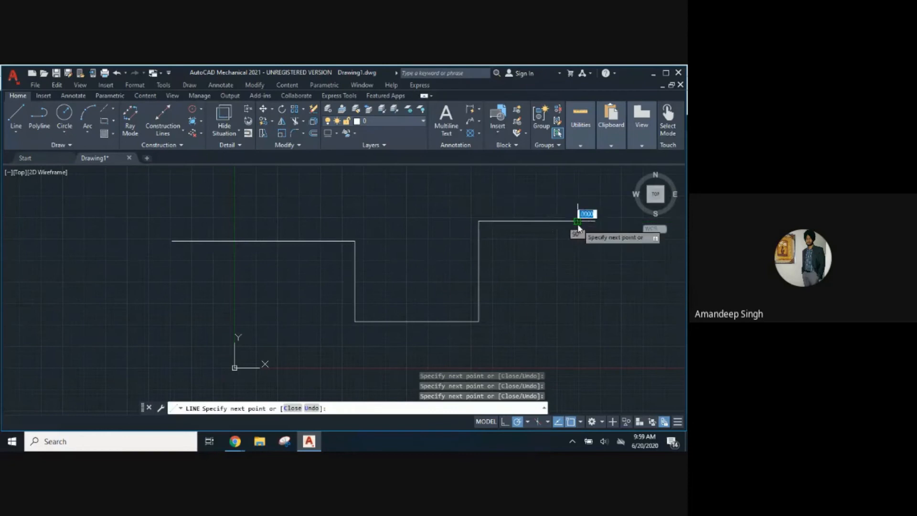
key(Escape)
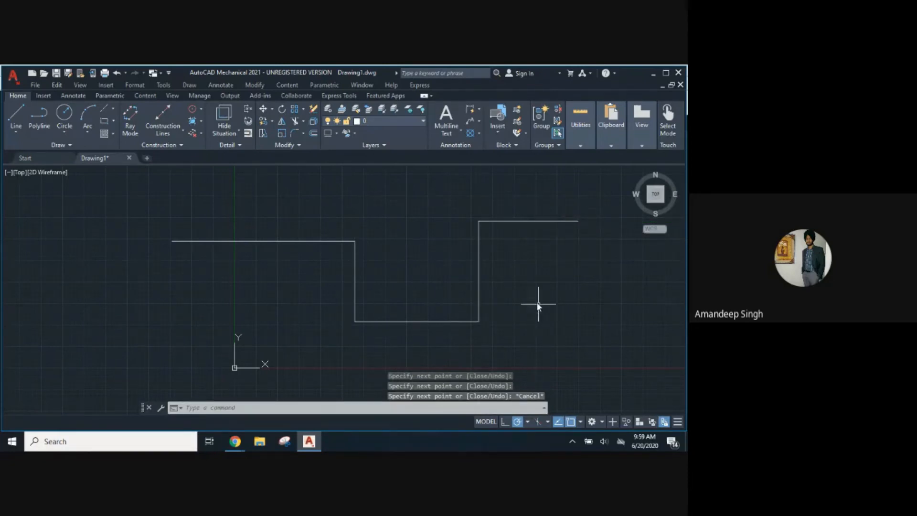
Draw a similar five-segment stepped profile below the line profile as a single polyline.
middle_drag(538, 295, 509, 248)
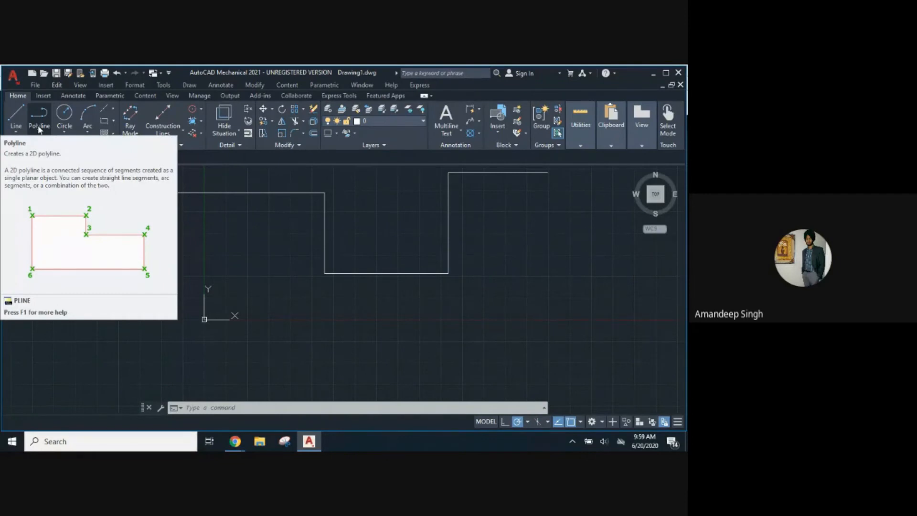
click(39, 126)
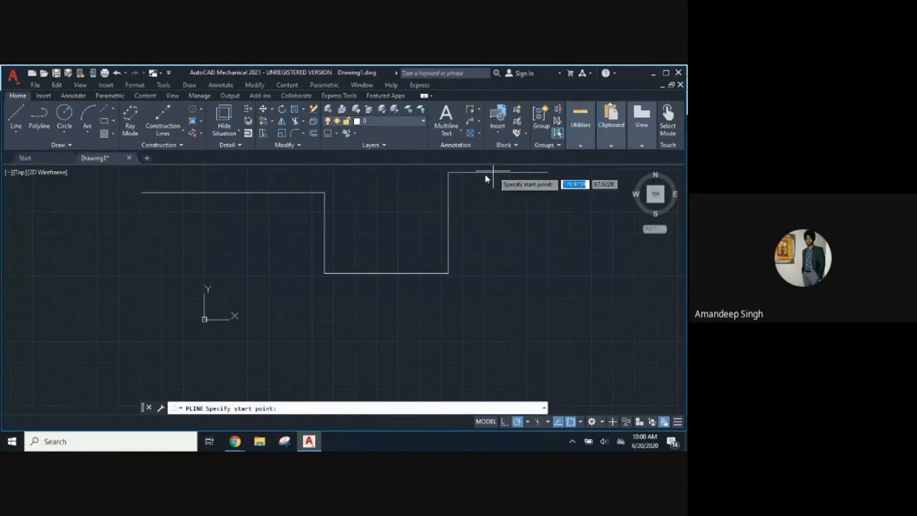
click(126, 309)
click(325, 309)
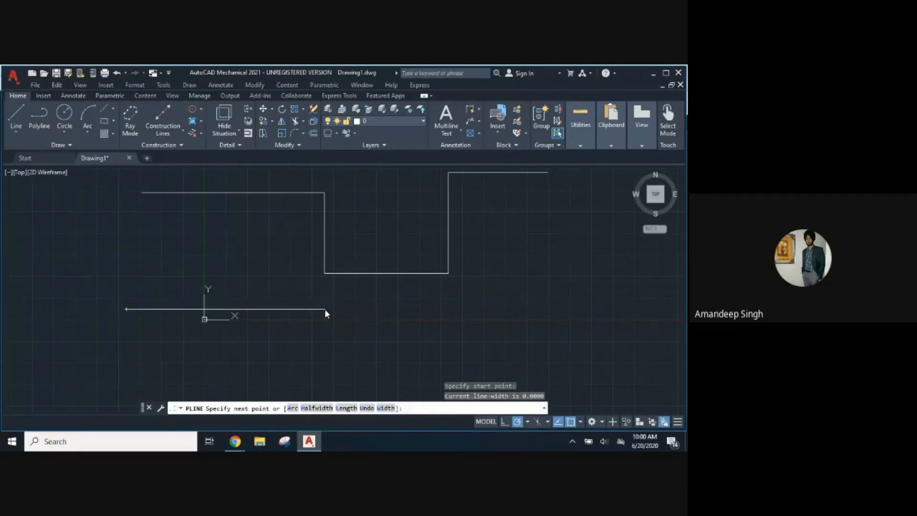
click(329, 382)
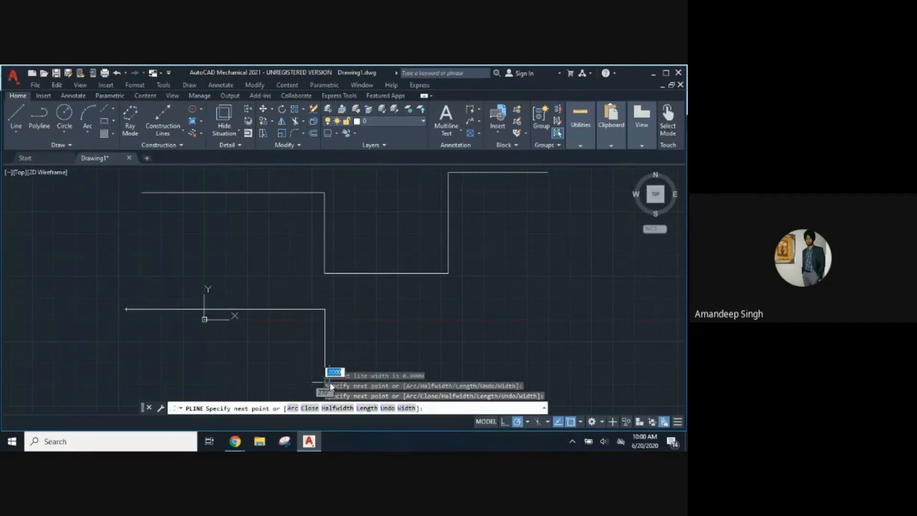
click(453, 381)
click(454, 308)
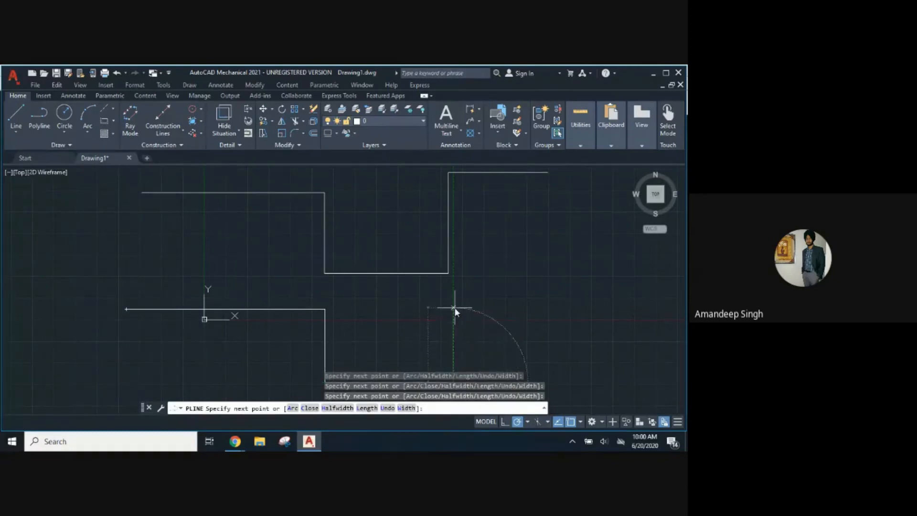
click(560, 308)
key(Escape)
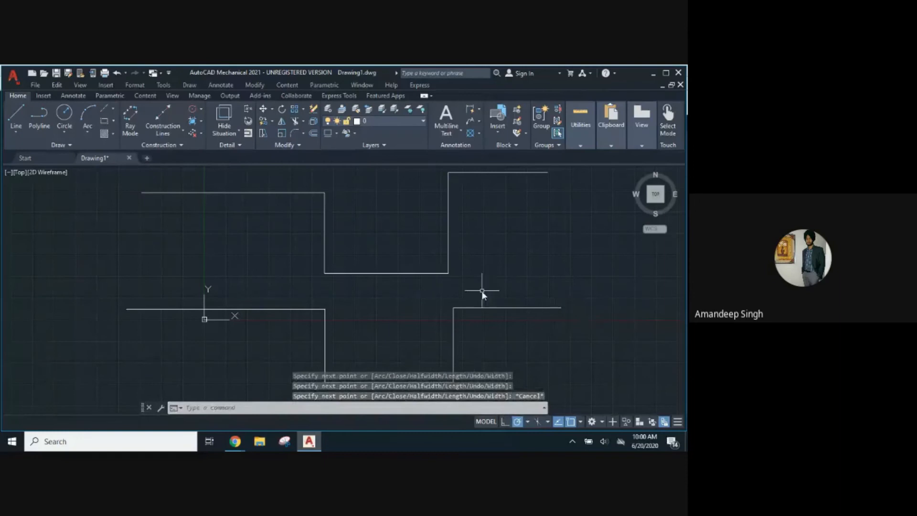
Select the lower polyline by its first horizontal segment to check how it is picked, and clear the selection.
scroll(479, 286, down, 3)
middle_drag(478, 302, 383, 284)
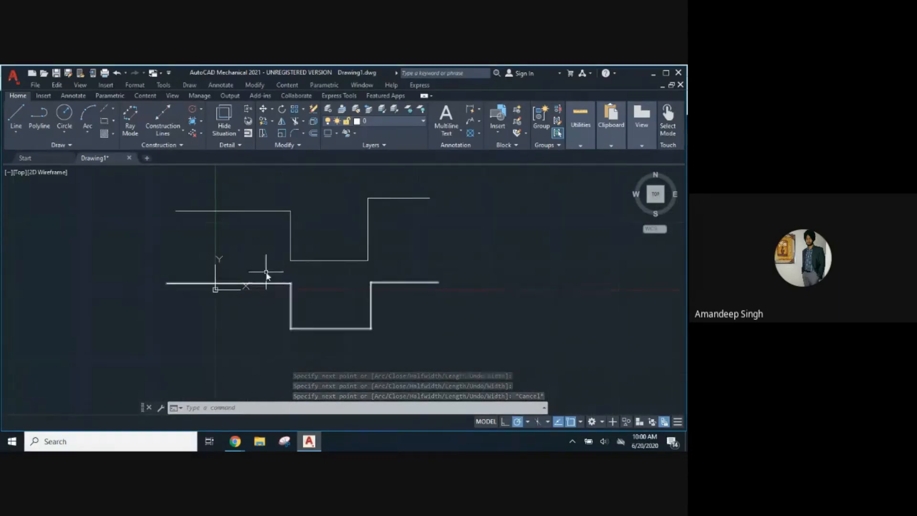
mouse_move(256, 257)
middle_down()
mouse_move(253, 247)
mouse_move(254, 259)
middle_up()
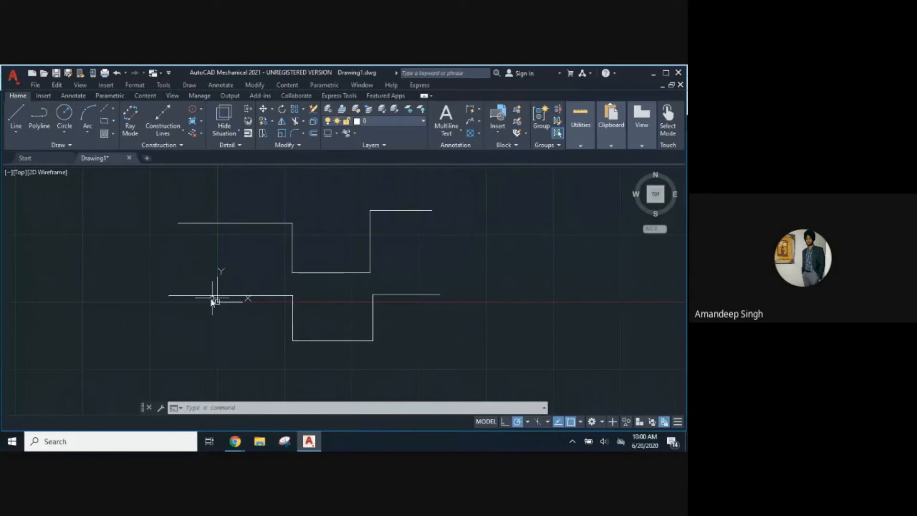
click(183, 297)
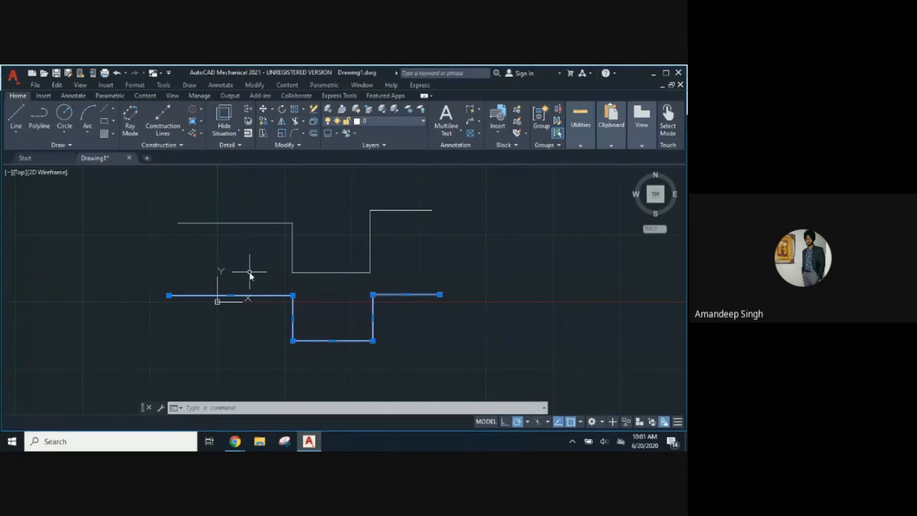
key(Escape)
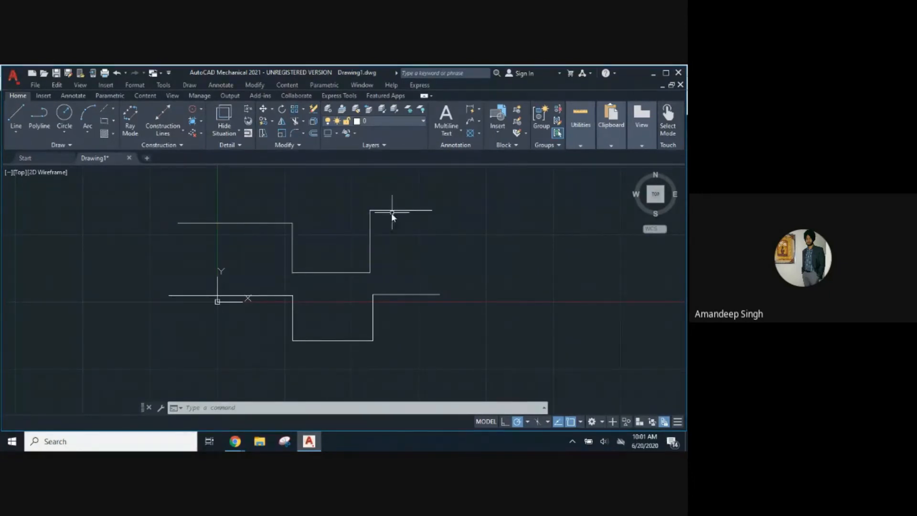
Select the five upper lines one by one and the lower polyline for comparison, and clear the selection.
click(253, 222)
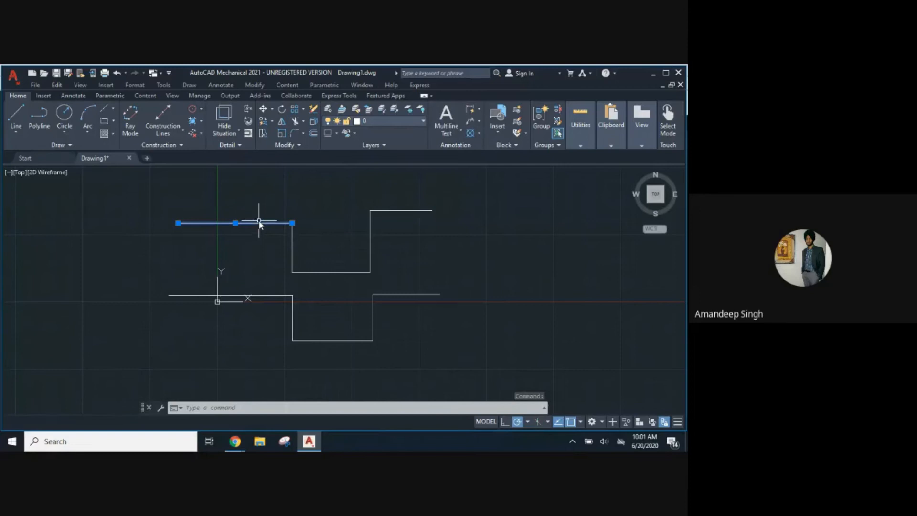
click(292, 247)
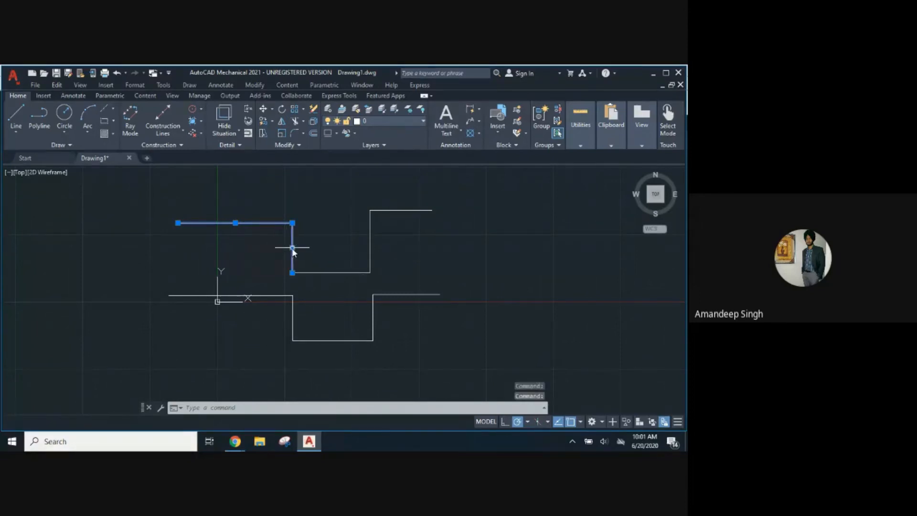
click(315, 272)
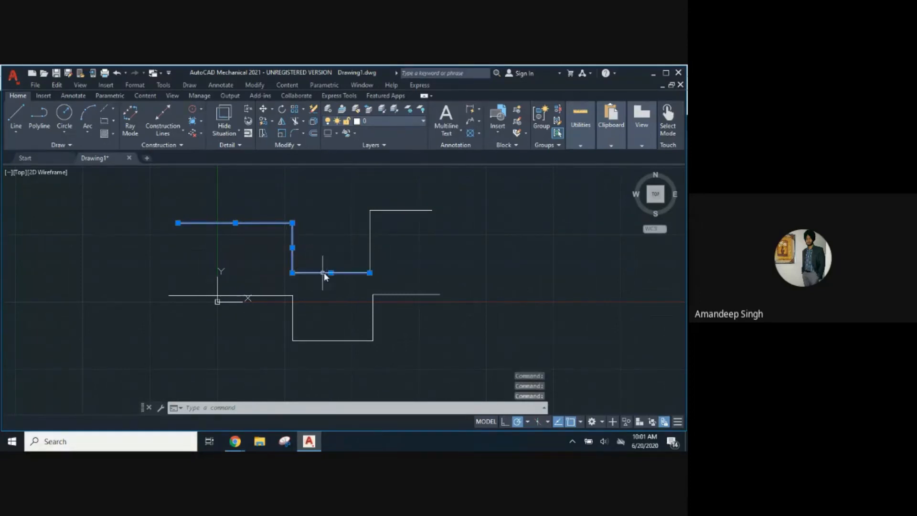
click(370, 241)
click(385, 210)
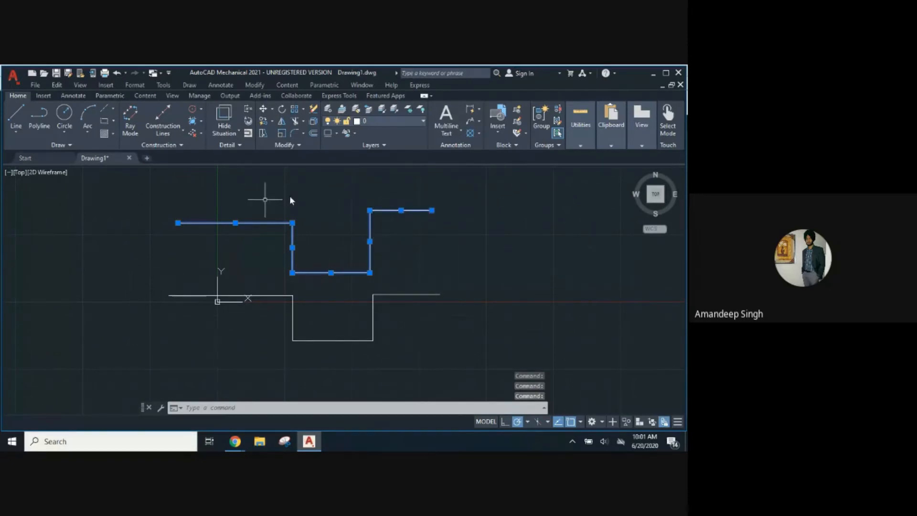
click(276, 296)
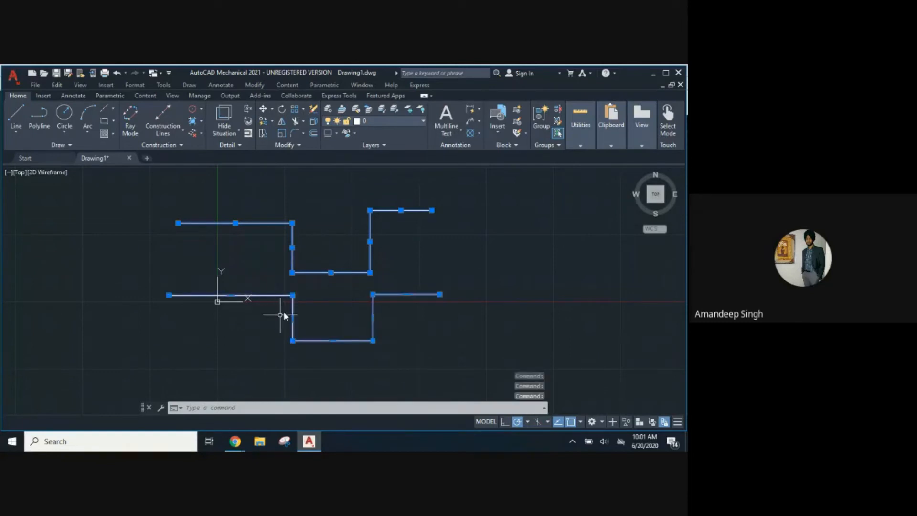
key(Escape)
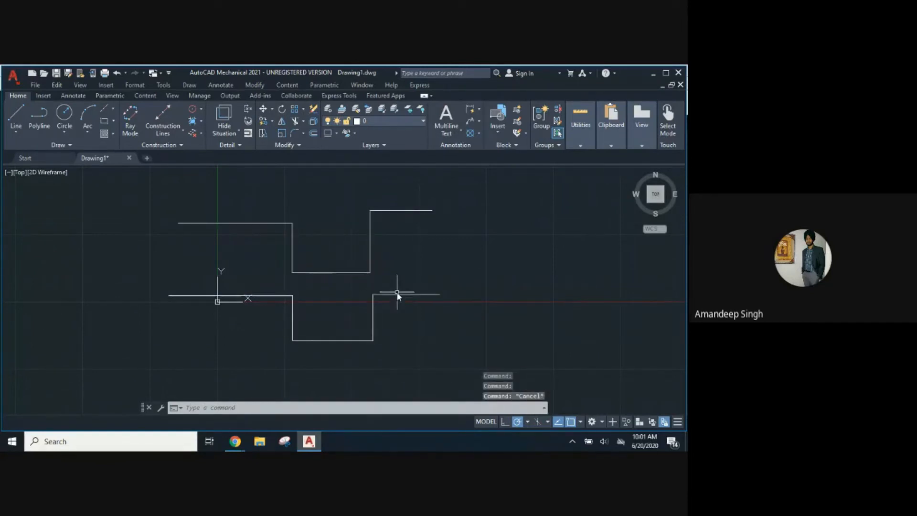
Compare selecting the polyline from different segments with selecting only the two outer horizontal lines of the upper profile, clearing each selection.
click(397, 295)
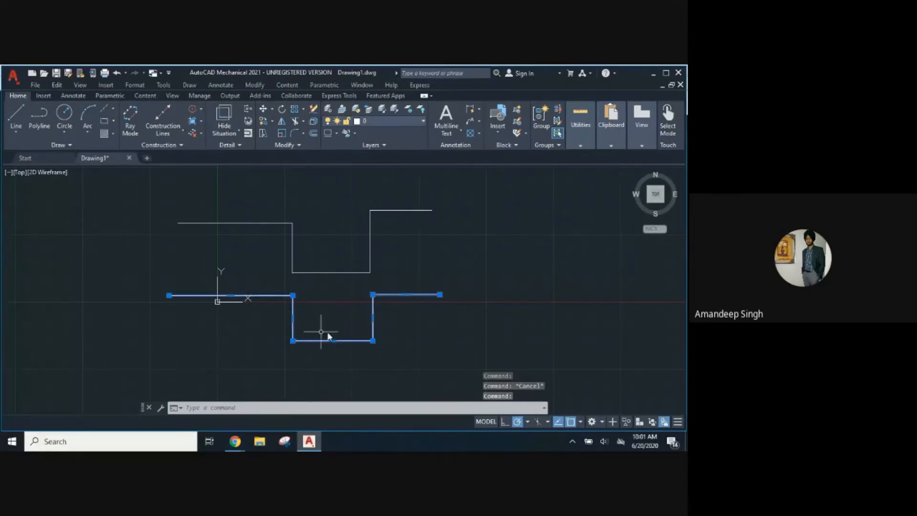
key(Escape)
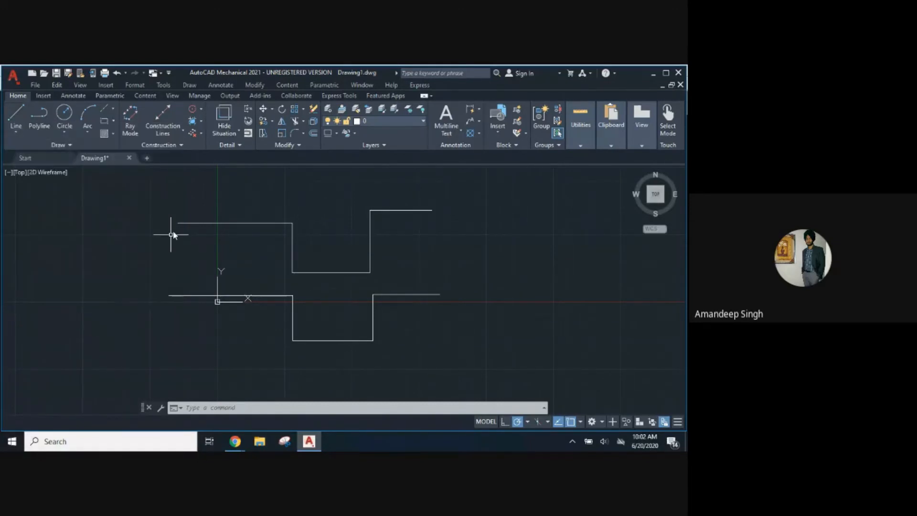
click(223, 223)
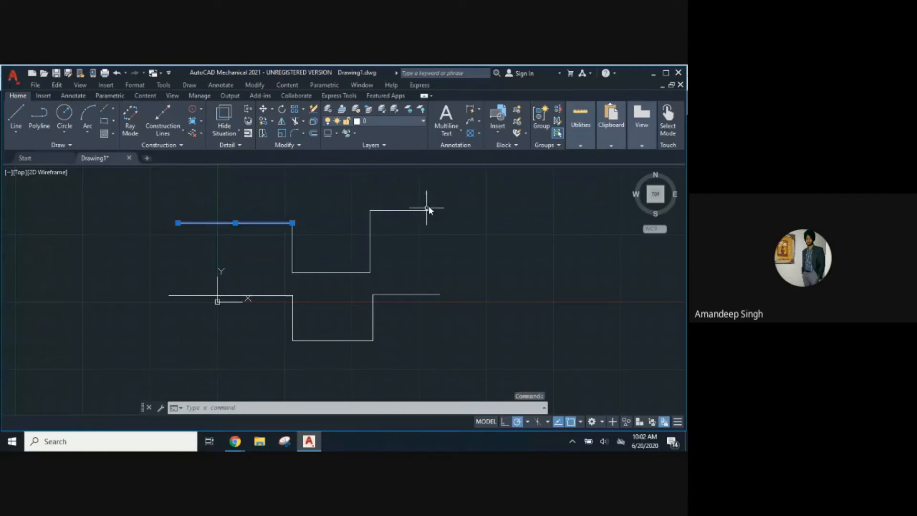
click(413, 211)
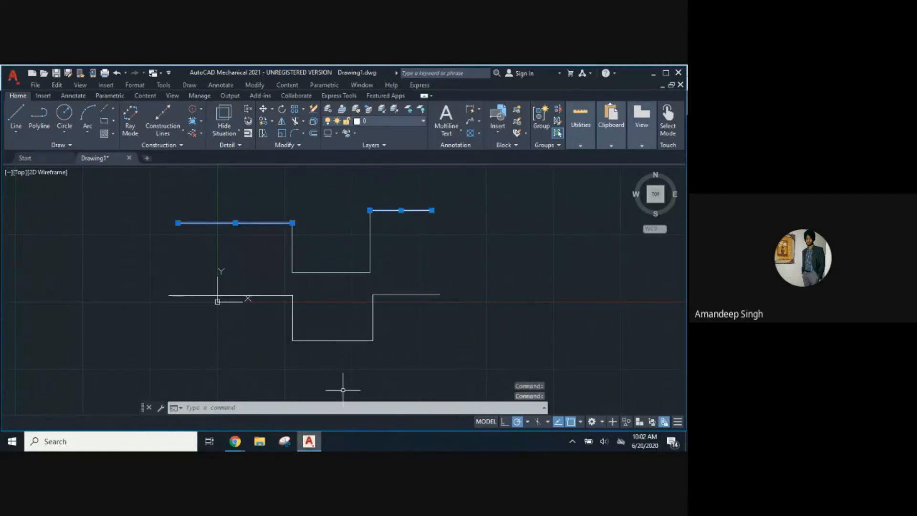
click(261, 296)
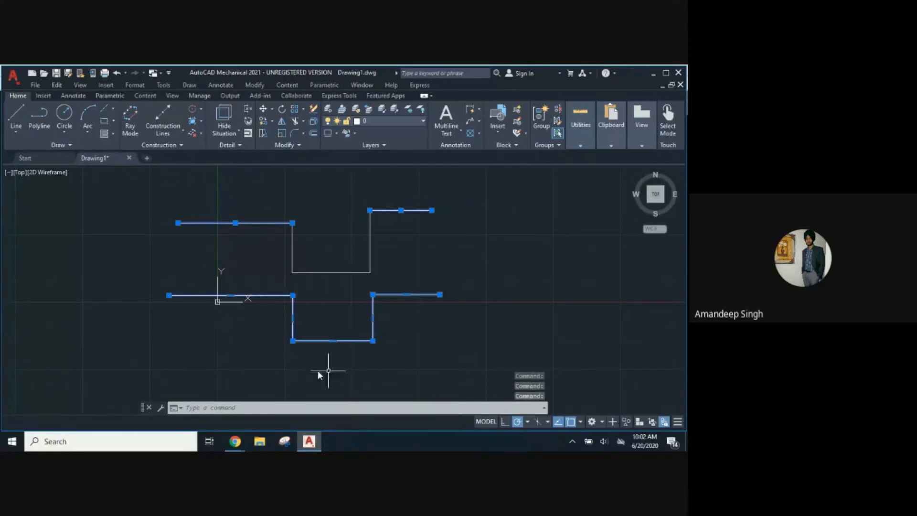
key(Escape)
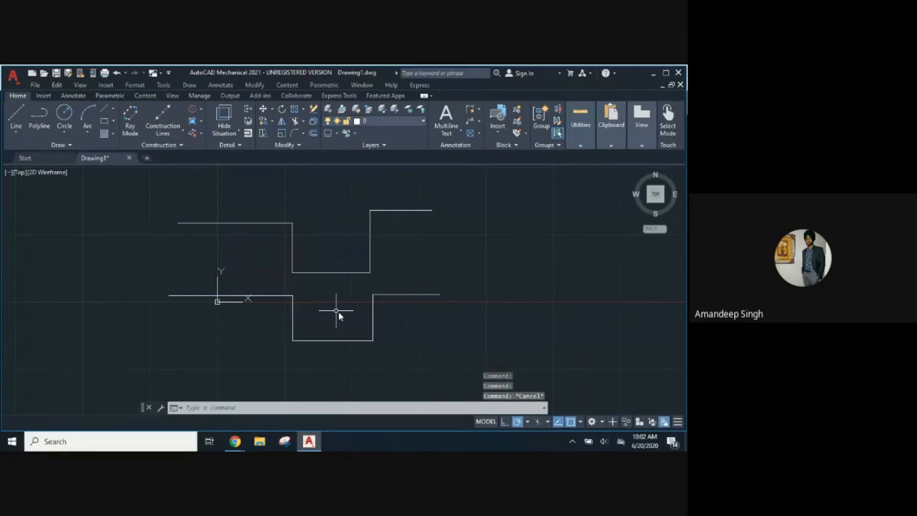
click(342, 341)
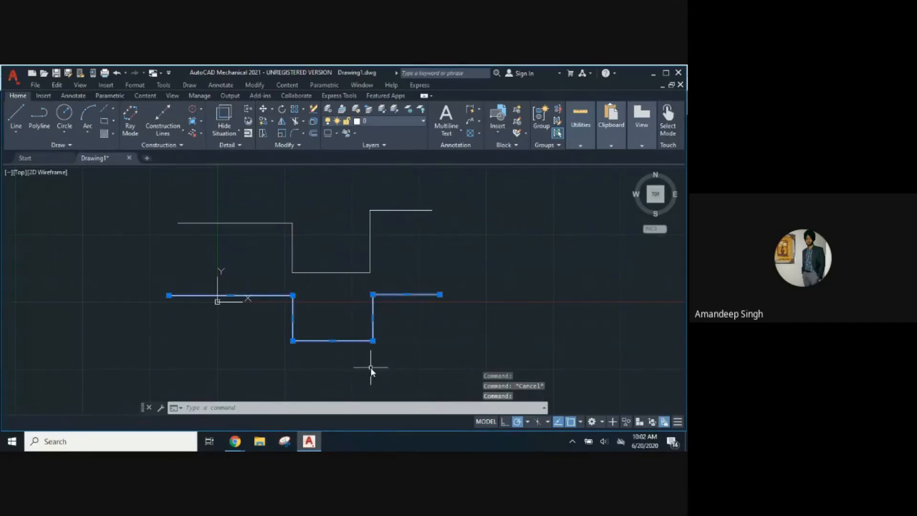
key(Escape)
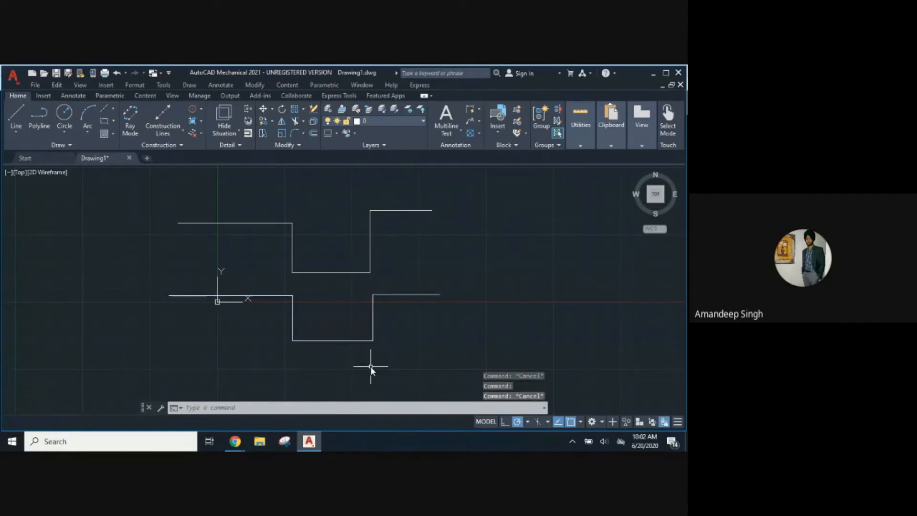
Delete the lower polyline and all the lines of the upper profile.
click(372, 316)
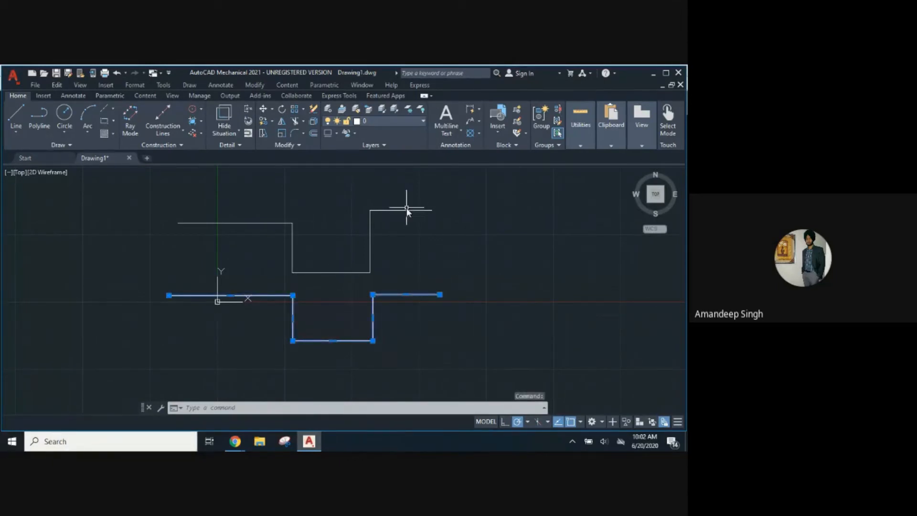
mouse_move(510, 189)
mouse_down()
mouse_move(352, 278)
mouse_move(258, 239)
mouse_move(266, 200)
mouse_move(286, 194)
mouse_up()
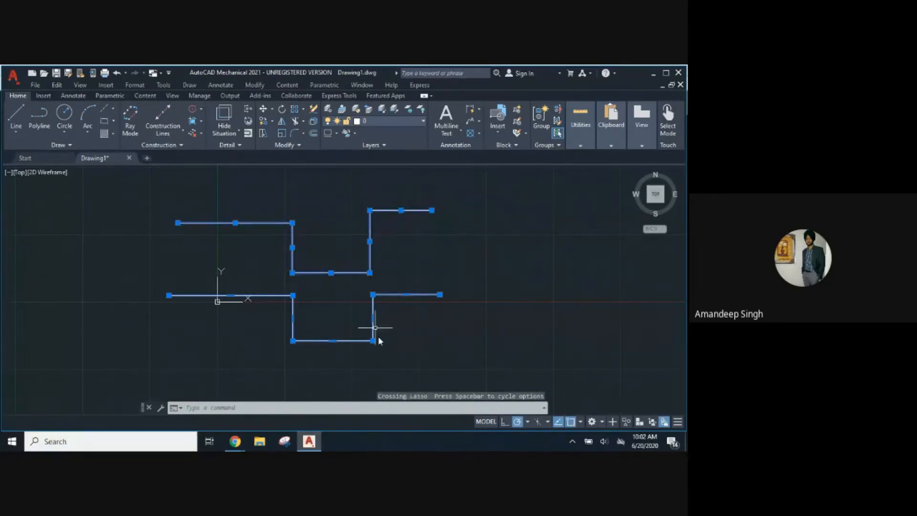
key(Delete)
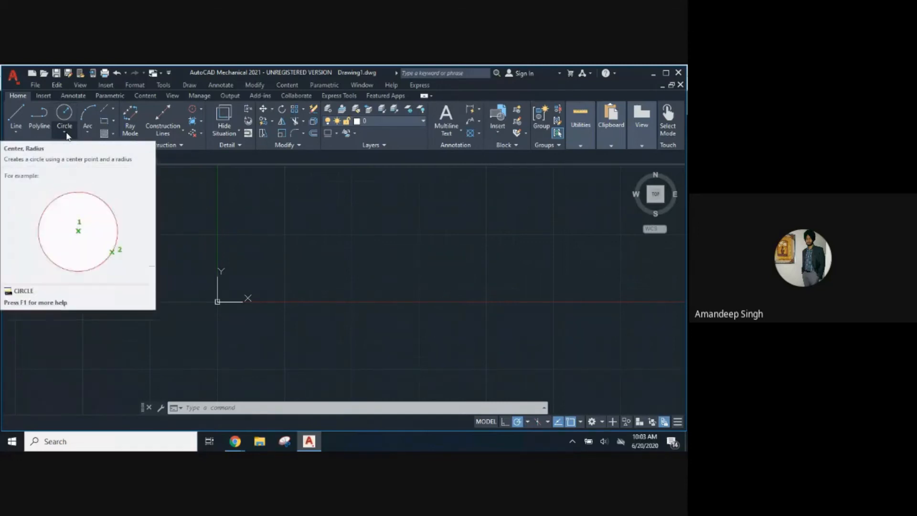
Draw a circle by centre and radius with radius 10, centred just above the X axis to the right of the origin.
click(66, 132)
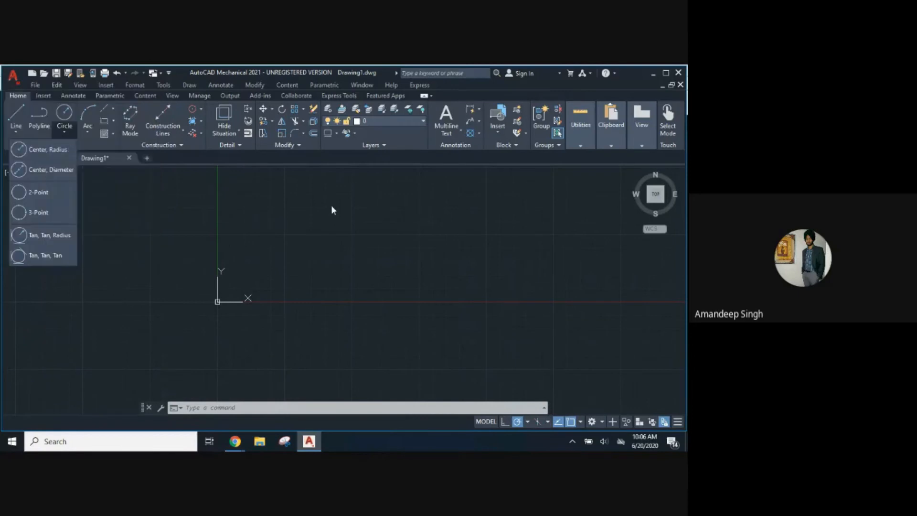
click(297, 211)
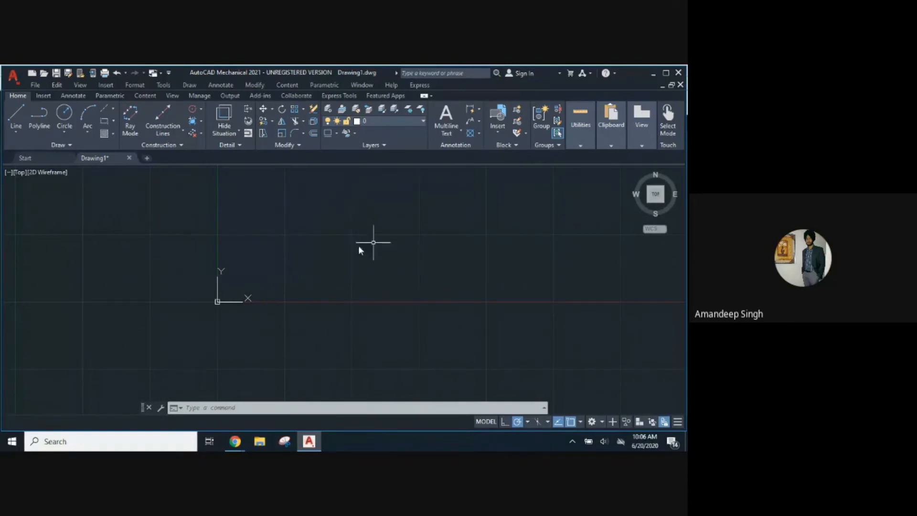
click(64, 131)
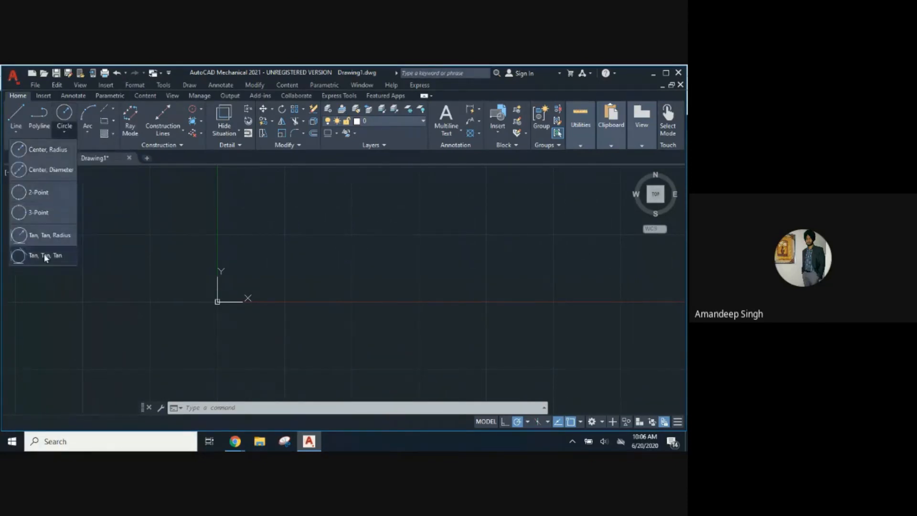
click(42, 150)
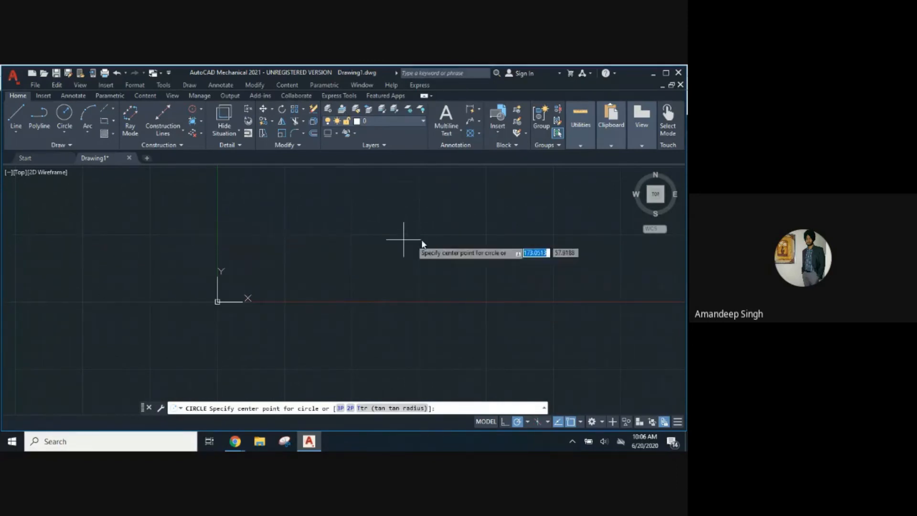
click(323, 283)
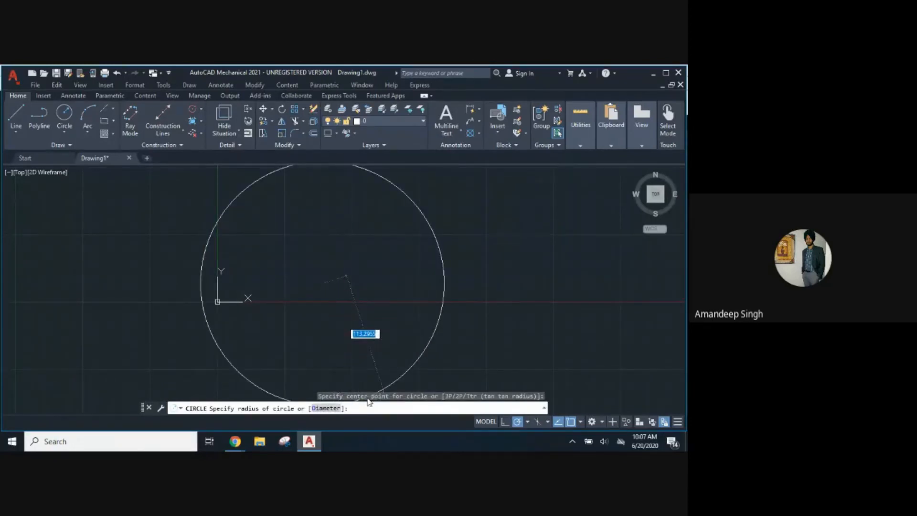
text(10)
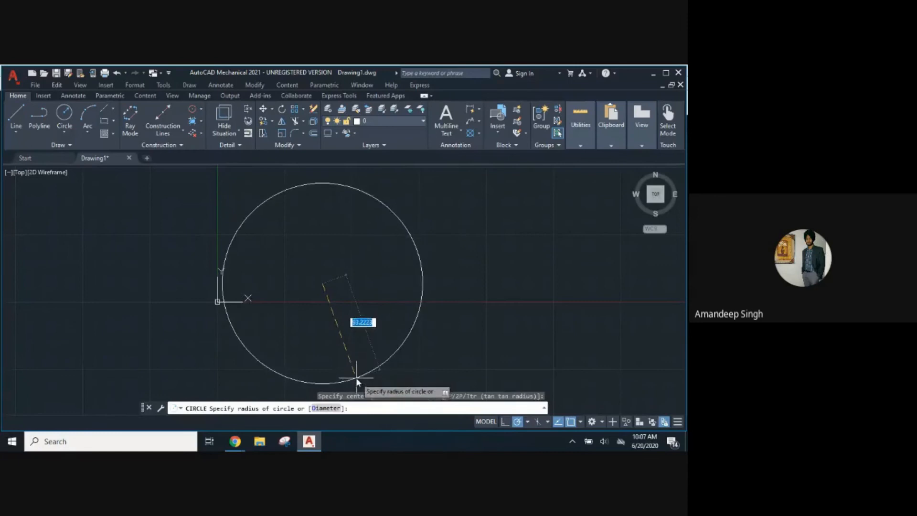
text(10)
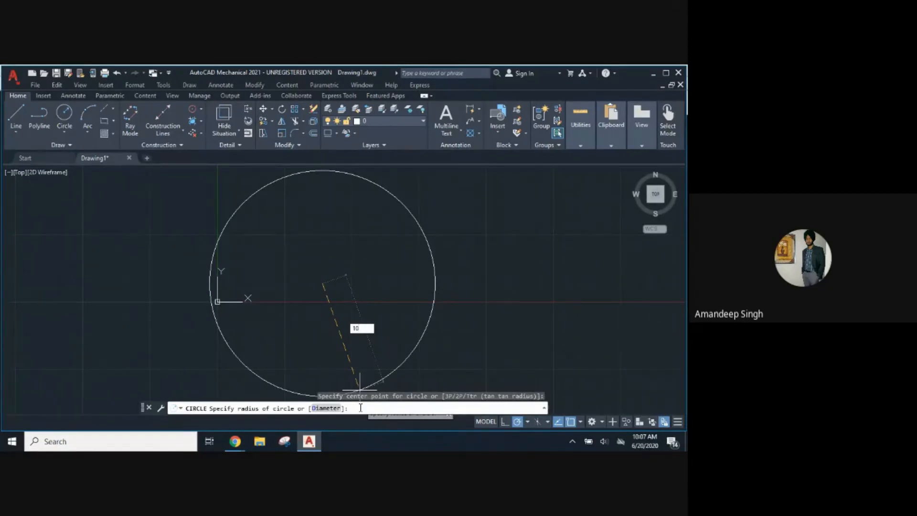
key(Return)
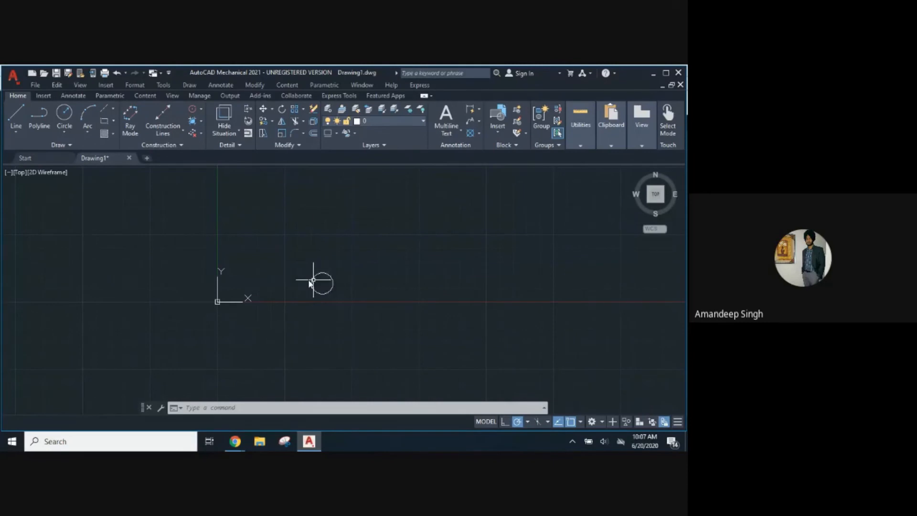
click(64, 127)
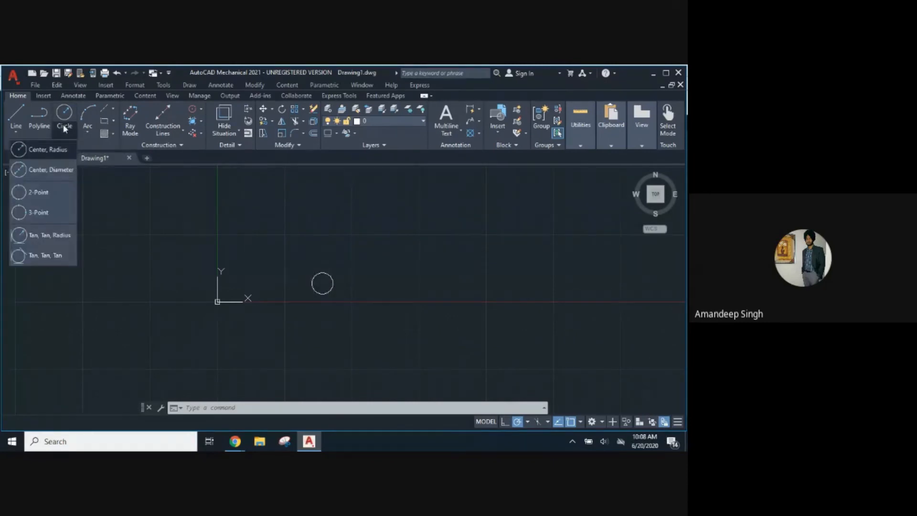
click(45, 174)
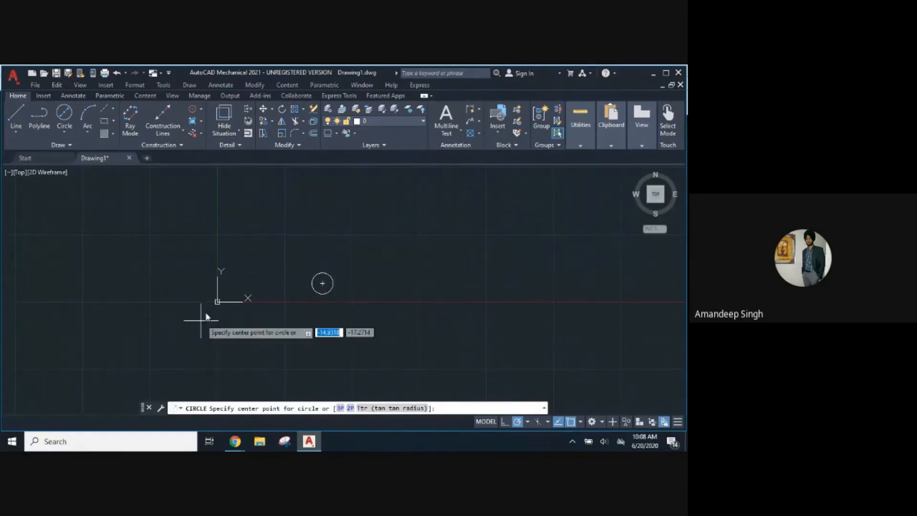
key(Escape)
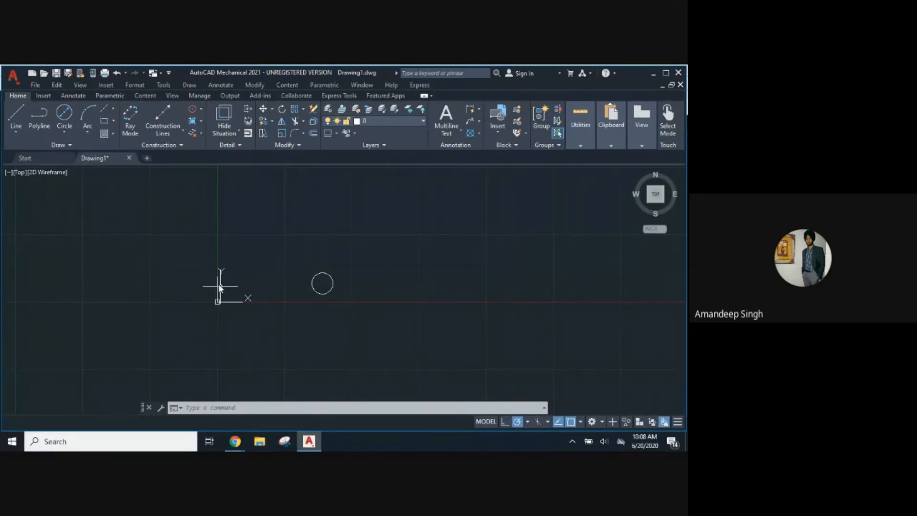
Start a circle by centre and diameter, and turn on the Node, Tangent, Nearest and Parallel object snaps.
click(65, 131)
click(51, 171)
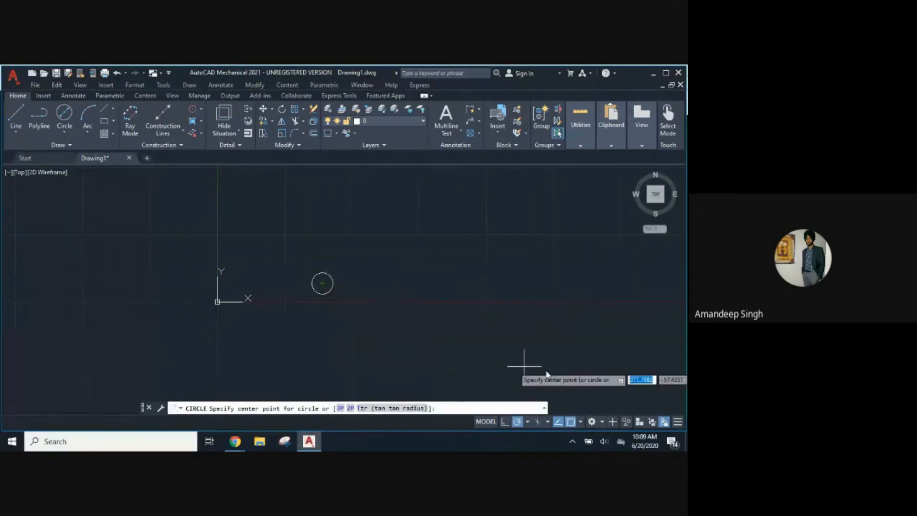
click(580, 422)
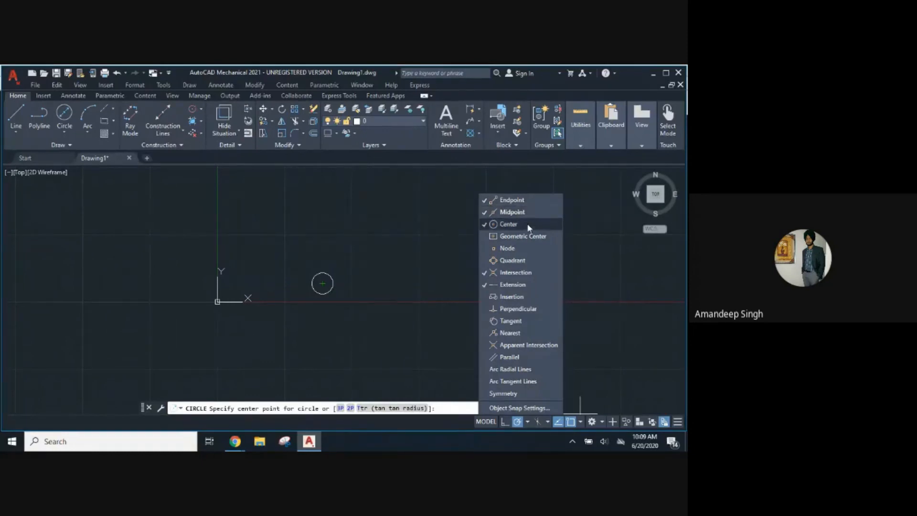
click(516, 250)
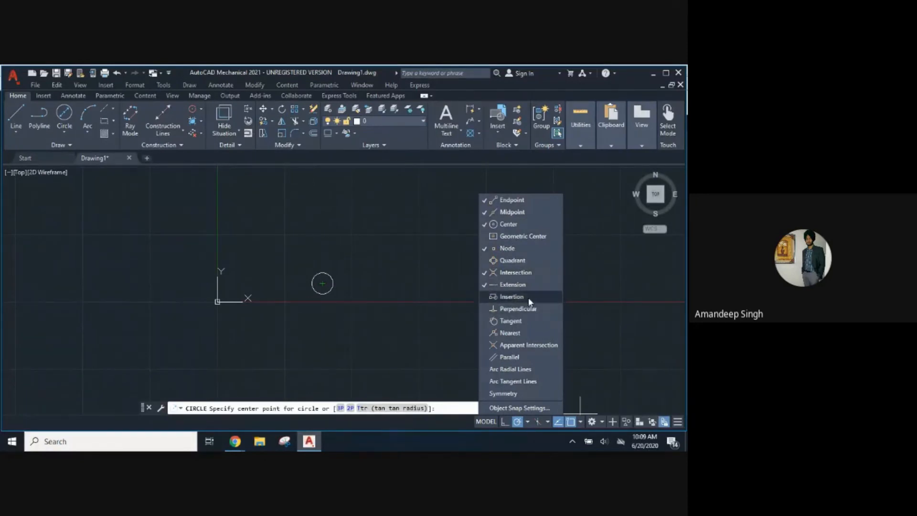
click(510, 322)
click(510, 334)
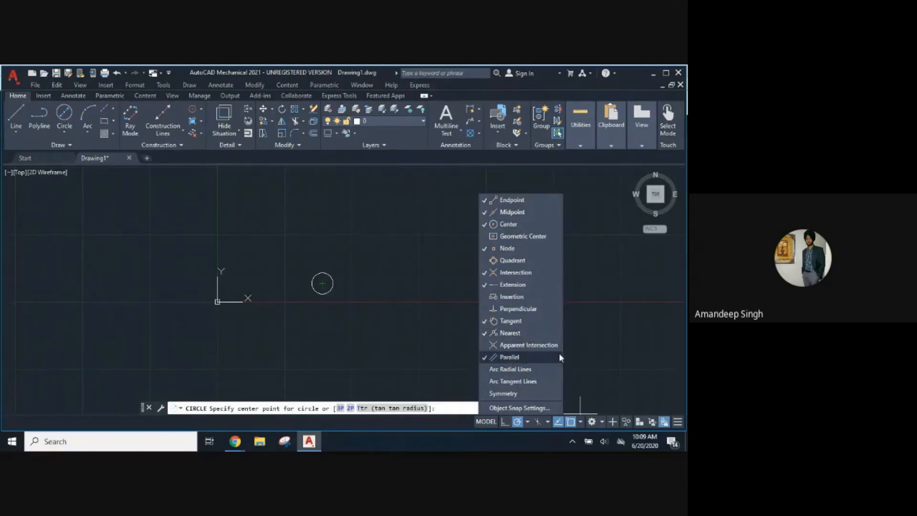
click(514, 358)
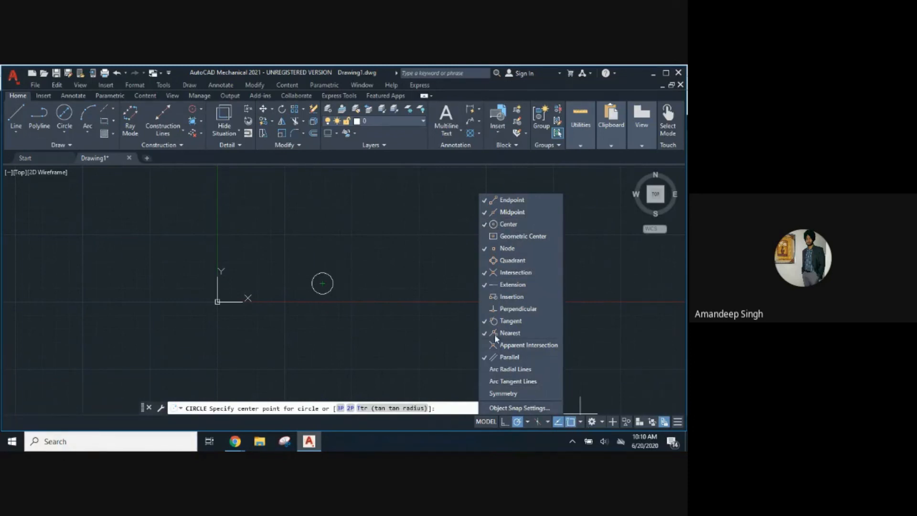
click(463, 285)
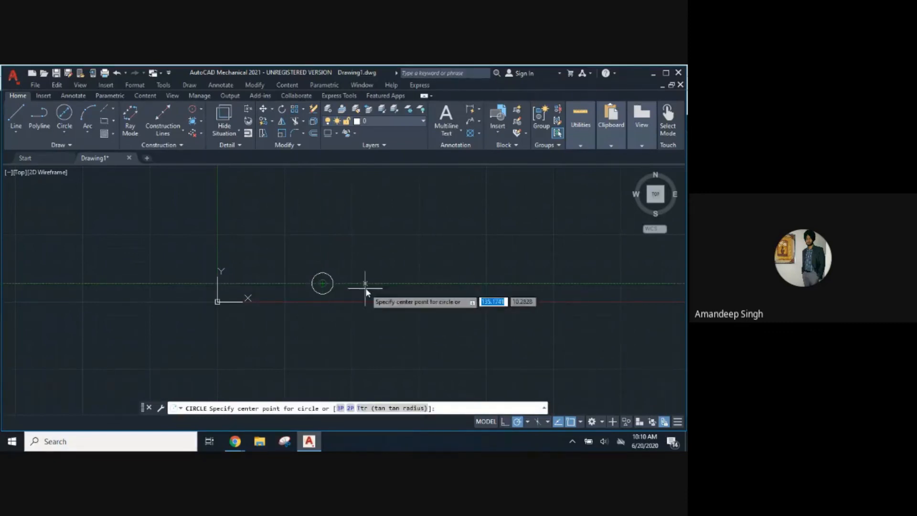
Place the new circle concentric with the existing one, using a diameter of 20.
click(322, 284)
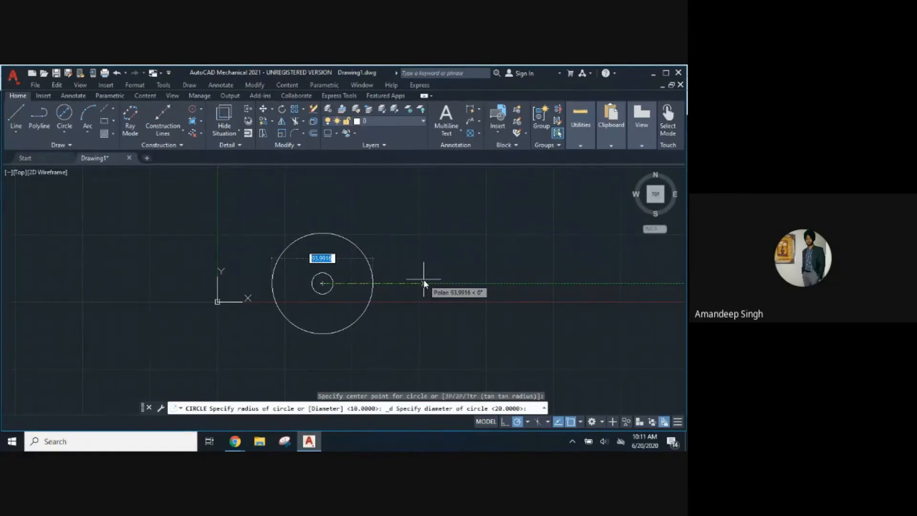
text(20)
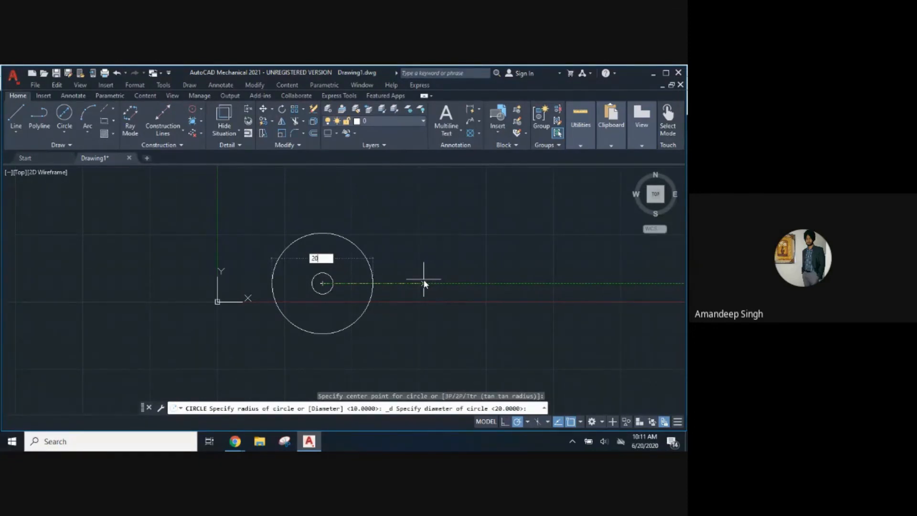
key(Return)
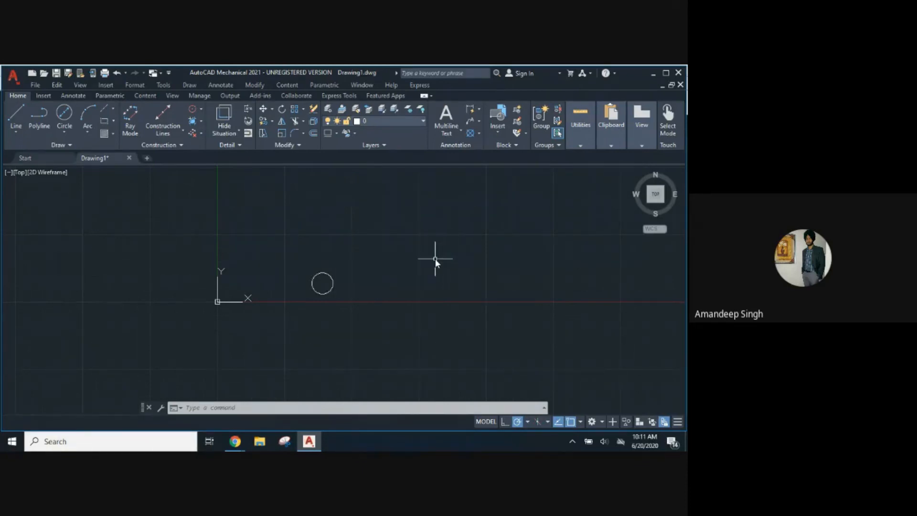
Delete the two coincident circles one after the other to empty the drawing.
click(333, 277)
key(Delete)
click(331, 278)
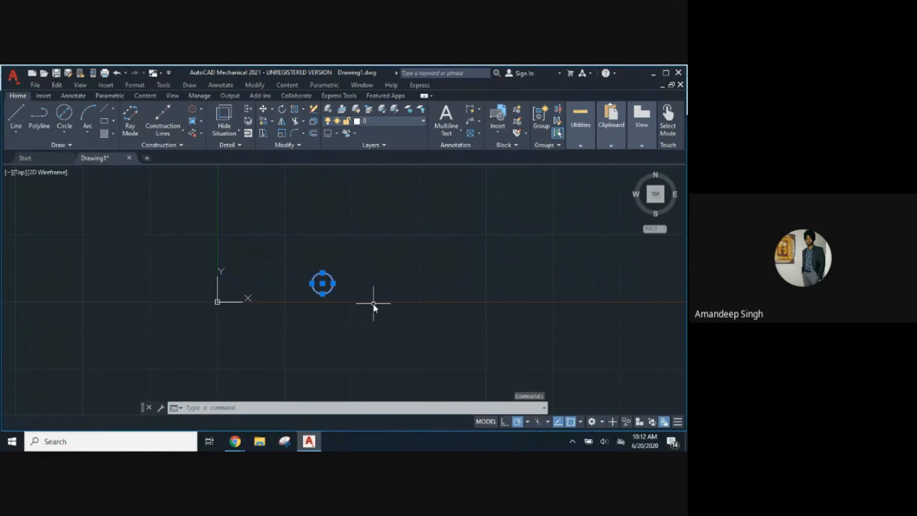
key(Delete)
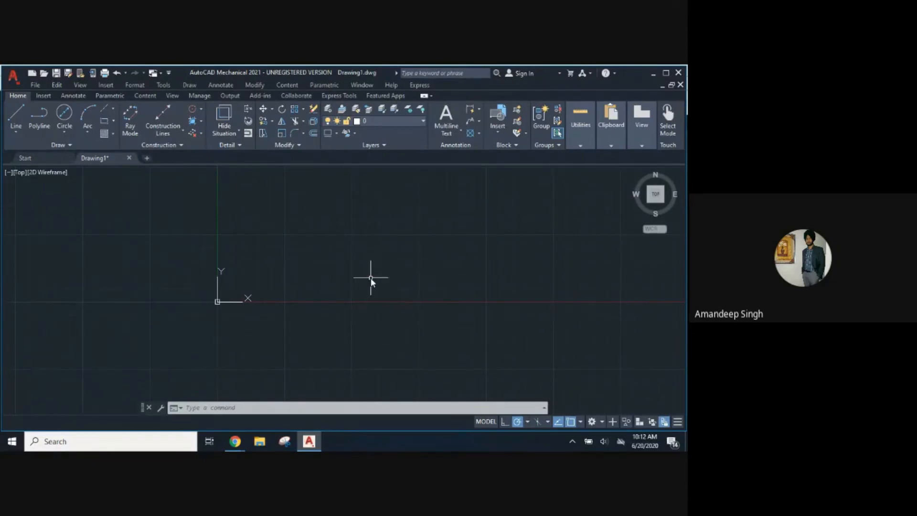
Draw a large 2-Point circle to the right of the Y axis by picking two diameter end points freehand.
click(64, 131)
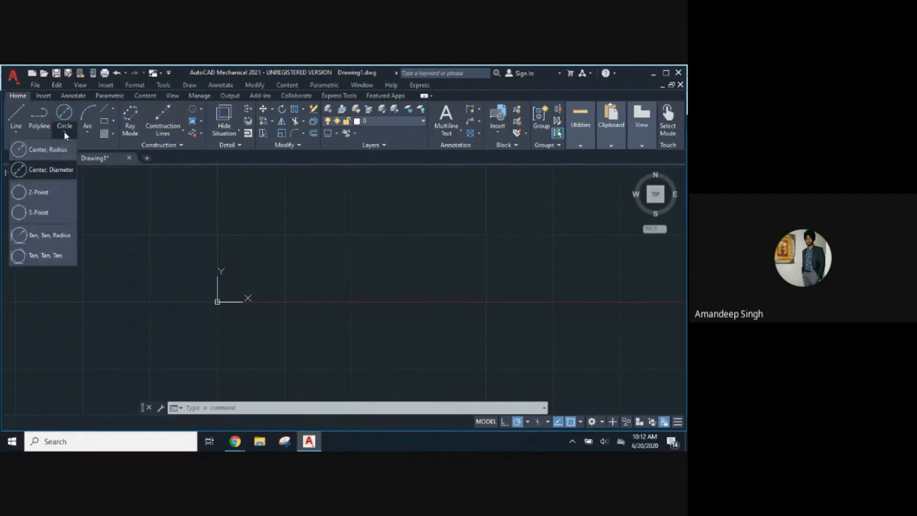
click(54, 193)
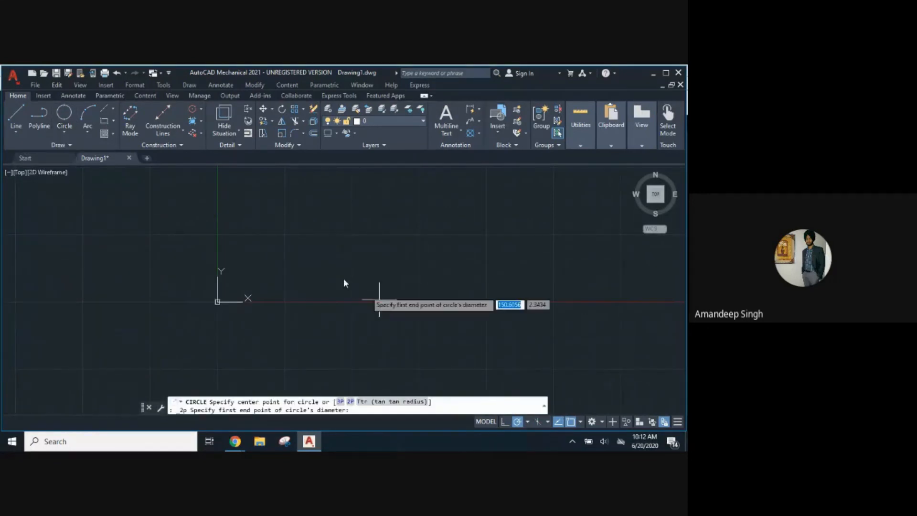
click(310, 238)
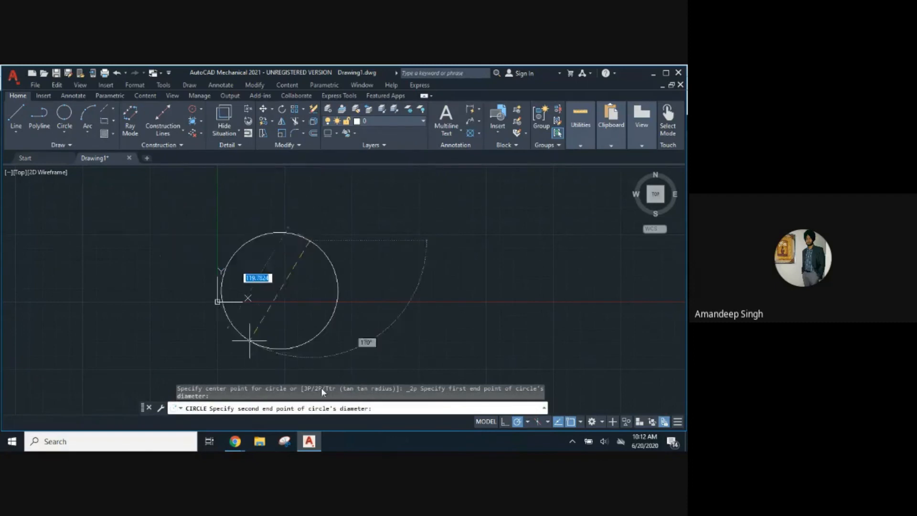
click(445, 283)
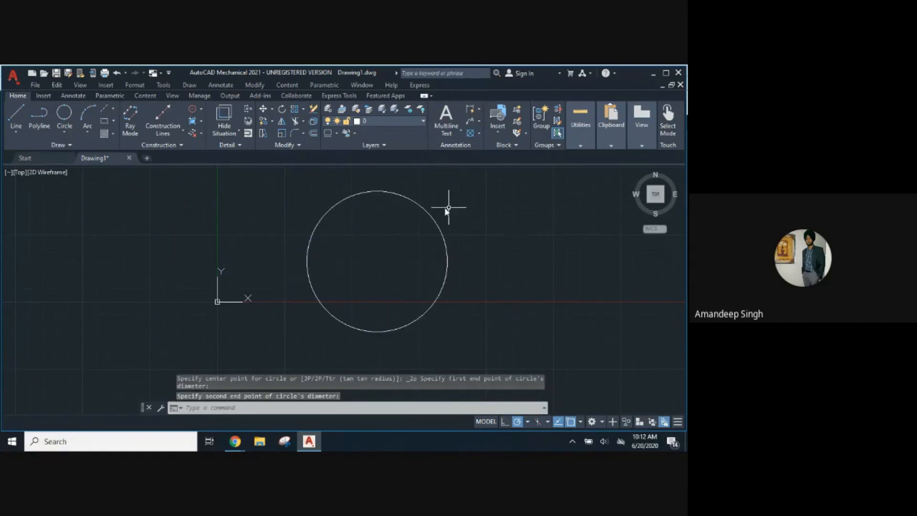
Leave a restarted 2-Point circle and draw a single, slightly rising line to the left of the Y axis.
click(64, 133)
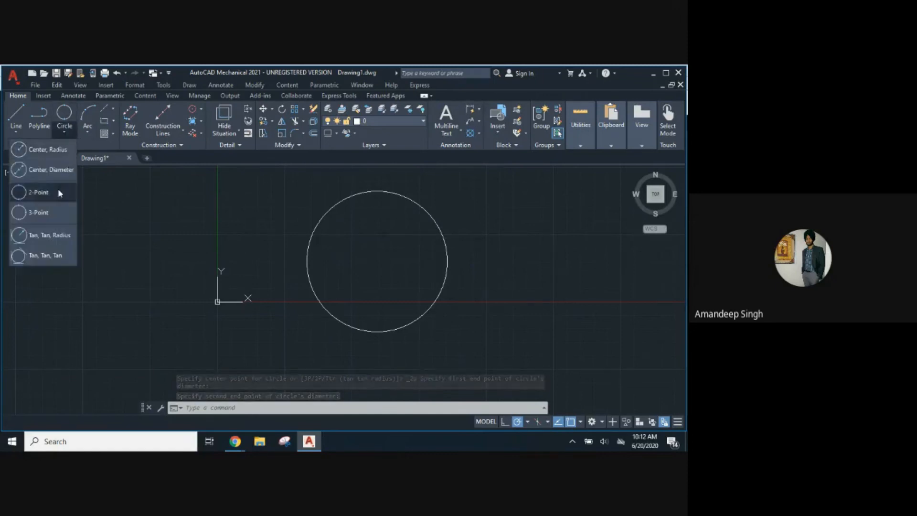
click(60, 193)
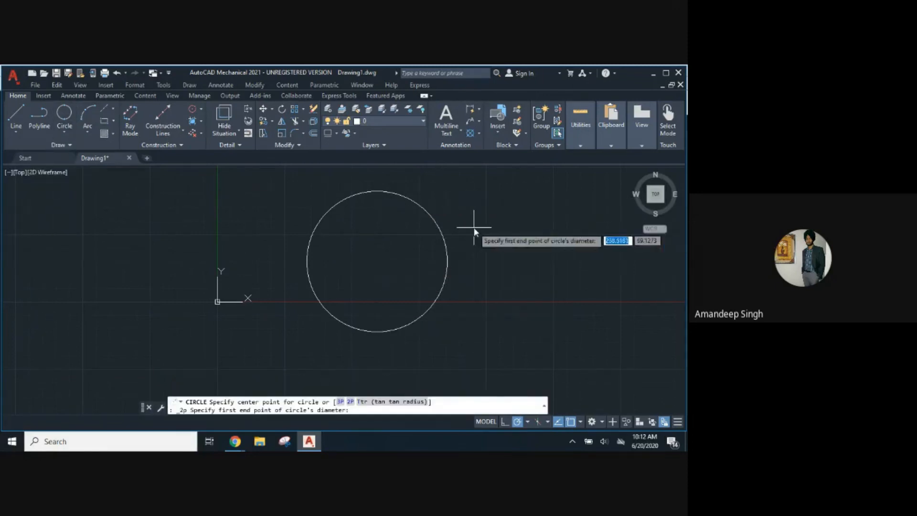
click(16, 116)
click(70, 259)
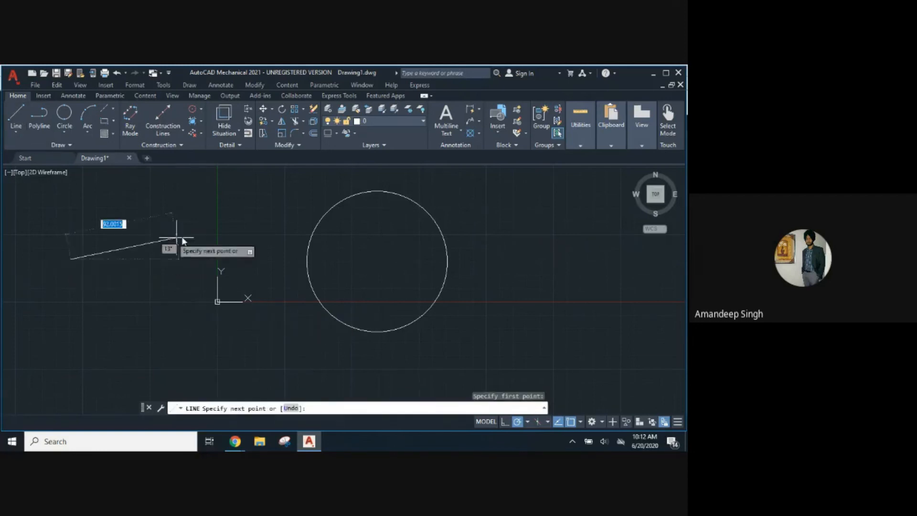
click(208, 252)
key(Escape)
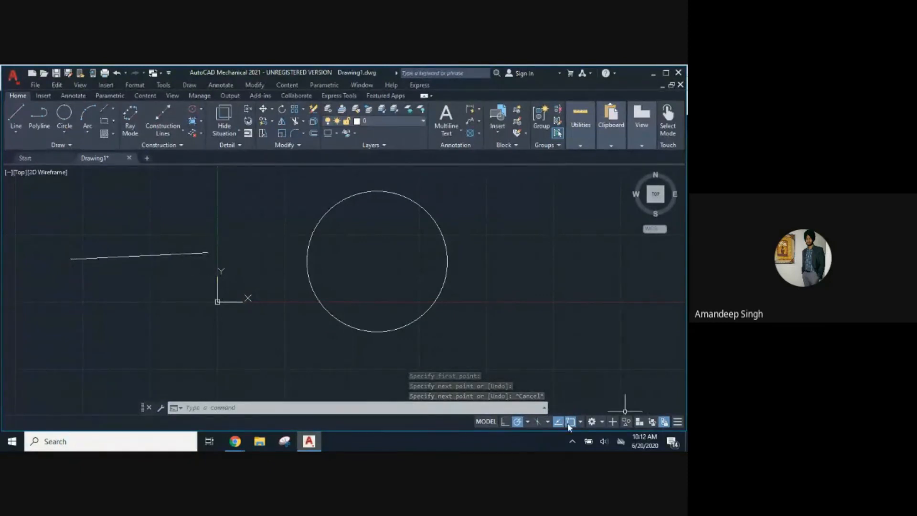
Draw a 2-Point circle that uses the two end points of the slanted line as its diameter.
click(72, 125)
click(47, 192)
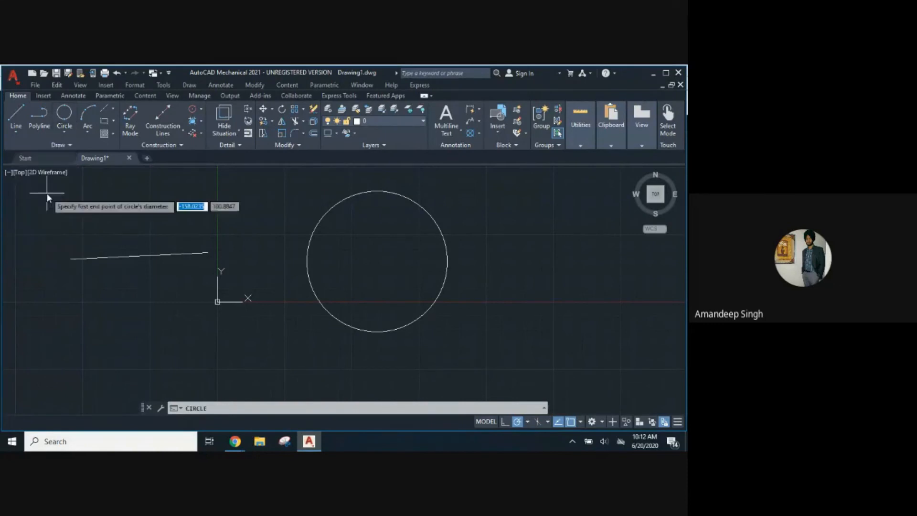
click(71, 259)
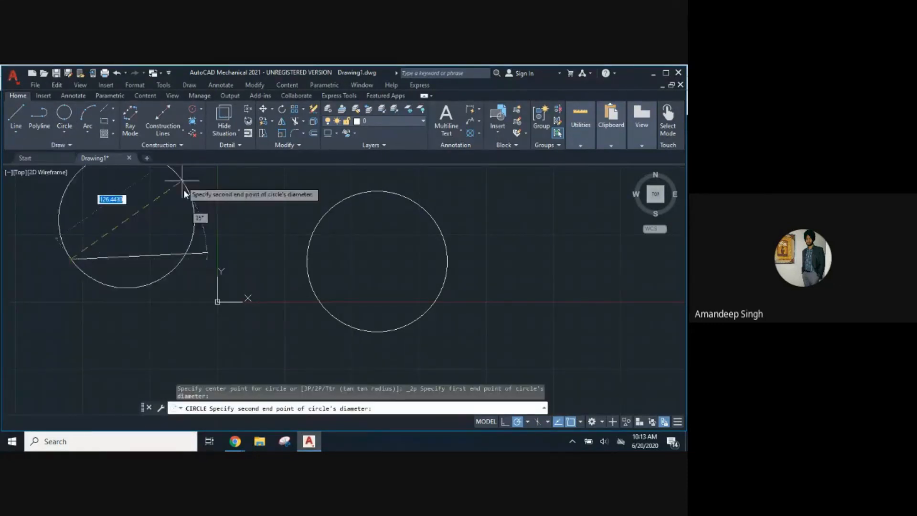
click(209, 253)
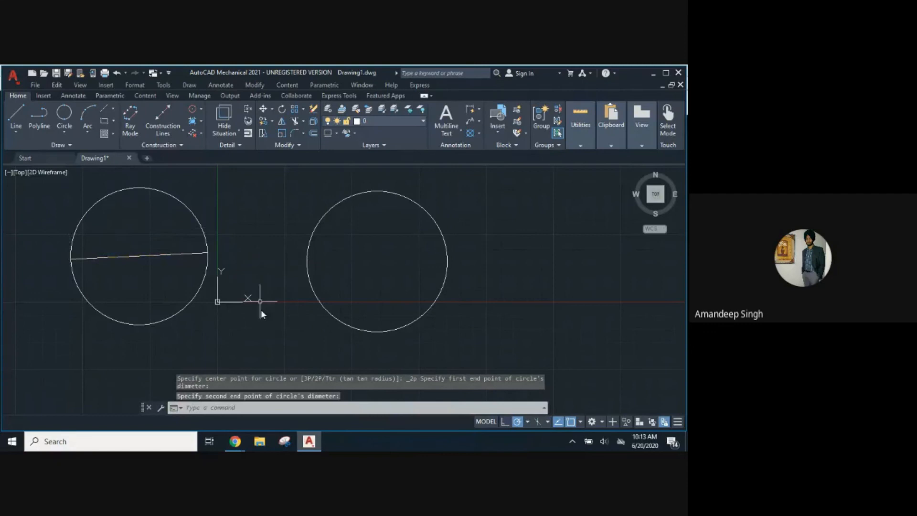
Draw three separate steep lines, about 47, 56 and 45 units long, to the right of the large freehand circle.
click(15, 117)
click(493, 204)
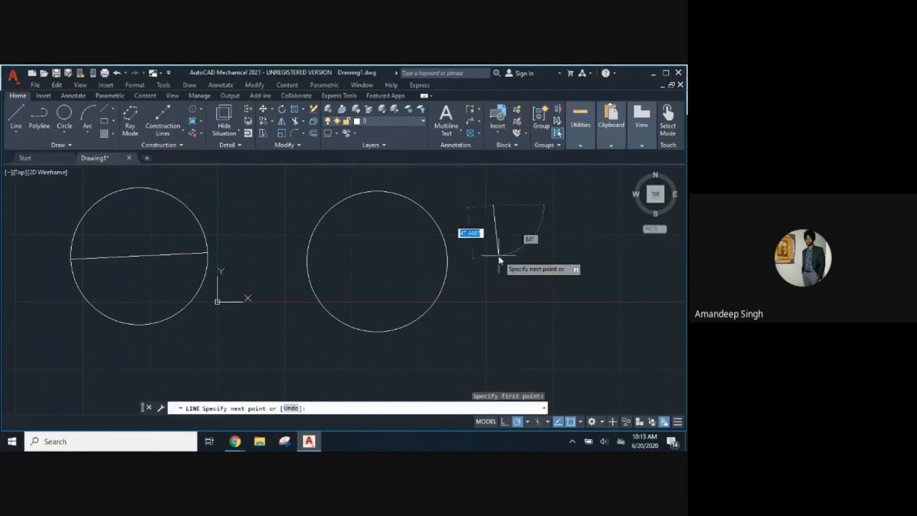
click(498, 255)
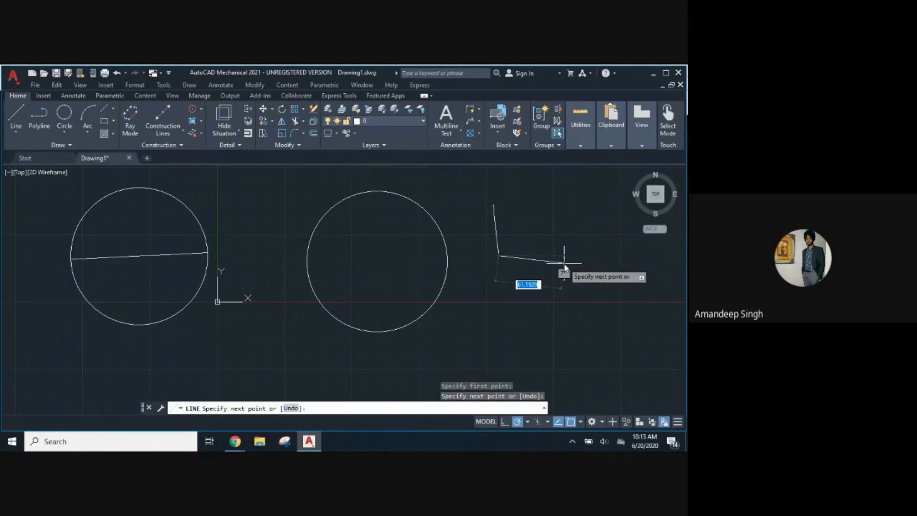
key(Return)
key(Return)
click(548, 233)
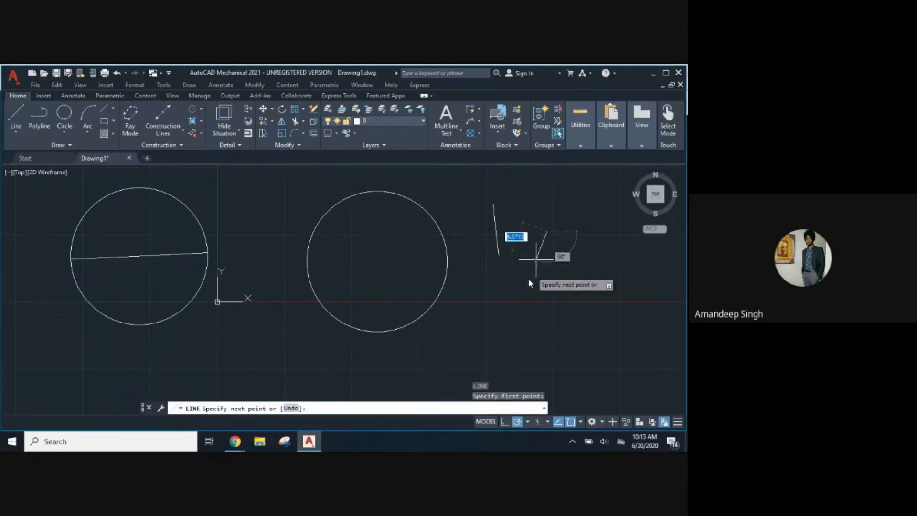
click(526, 288)
key(Return)
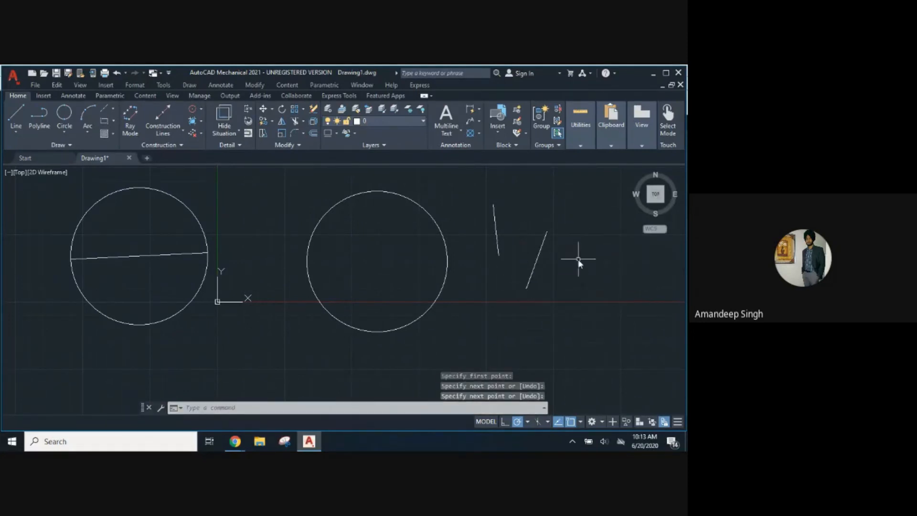
key(Return)
click(567, 282)
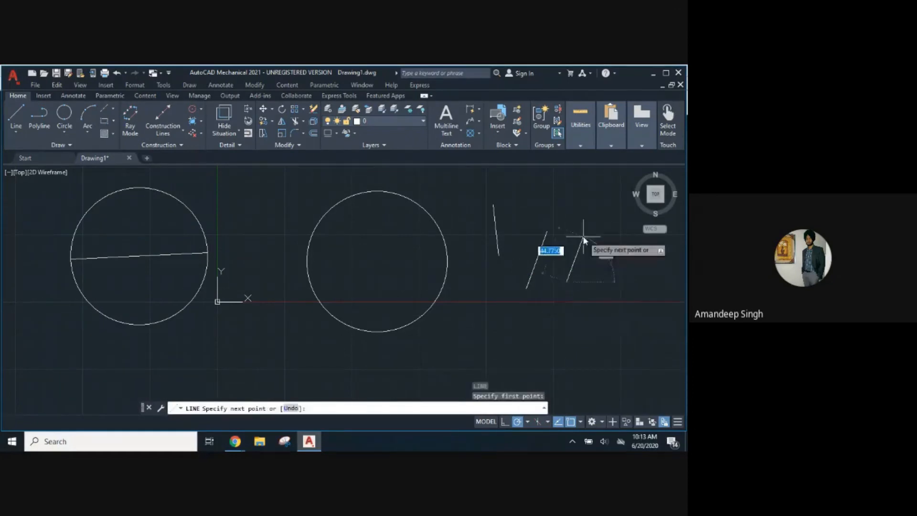
click(583, 236)
key(Return)
Draw two separate, gently rising lines, about 95 and 94 units long, below the three steep lines.
key(Return)
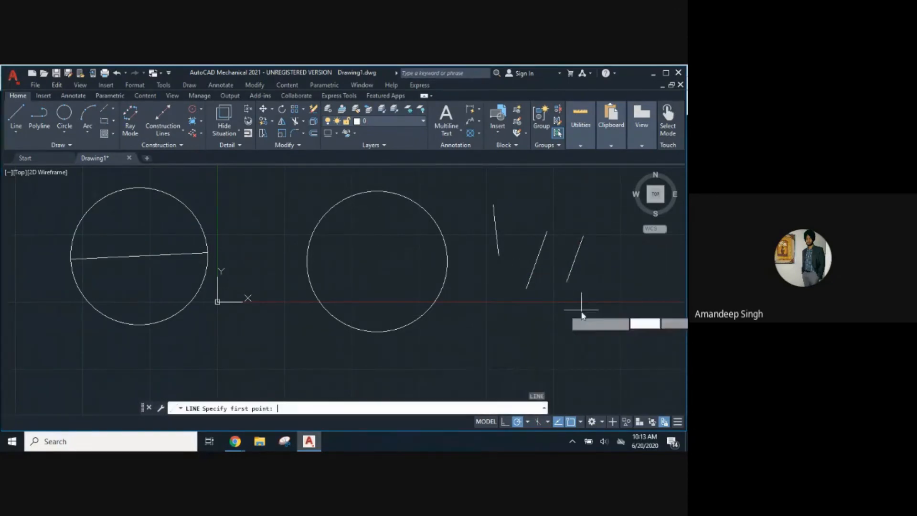
click(444, 341)
click(545, 320)
key(Return)
key(Return)
click(625, 343)
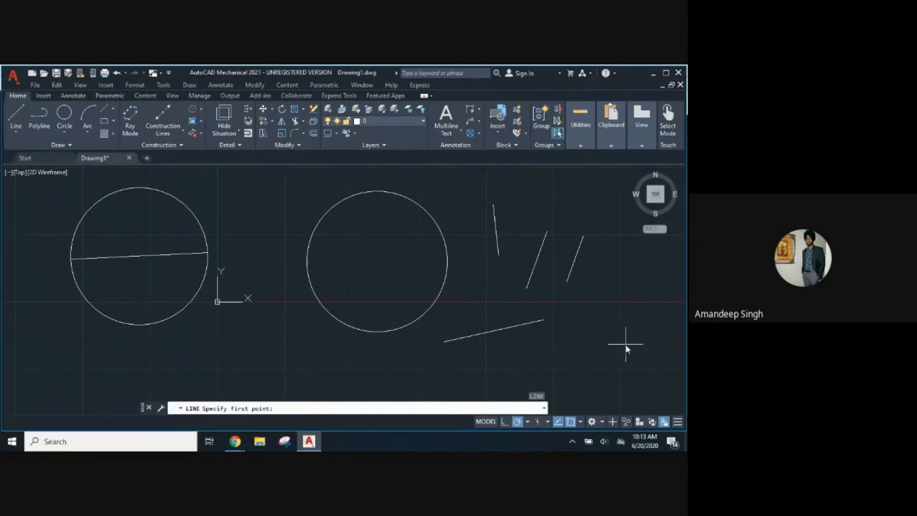
click(529, 377)
key(Return)
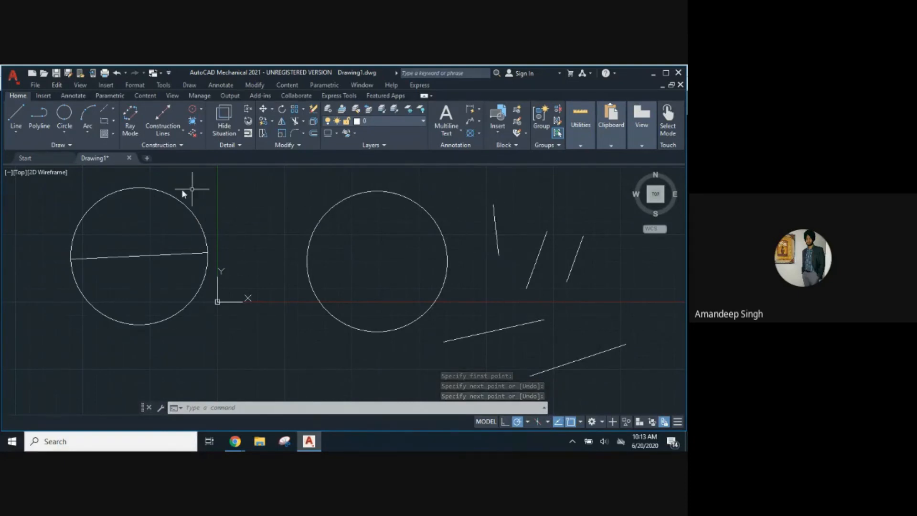
Draw a 2-Point circle that uses the end points of the leftmost steep line as its diameter.
click(62, 125)
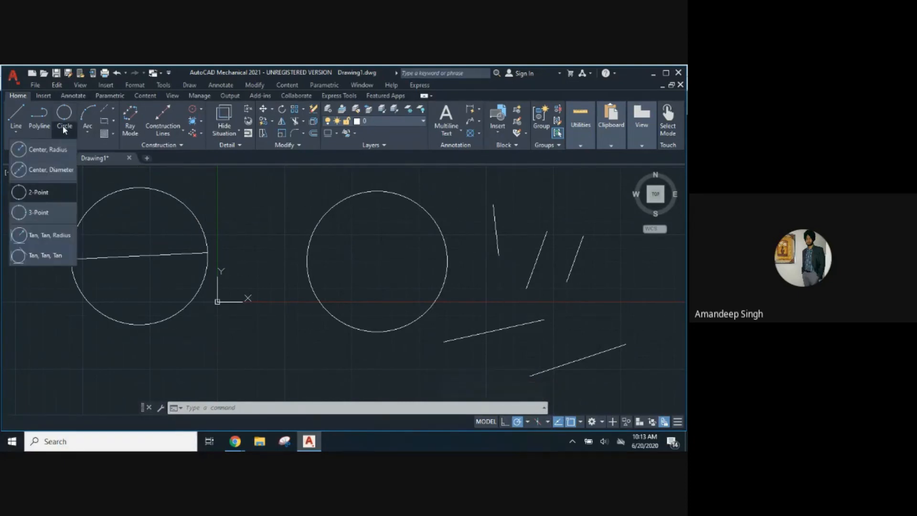
click(38, 190)
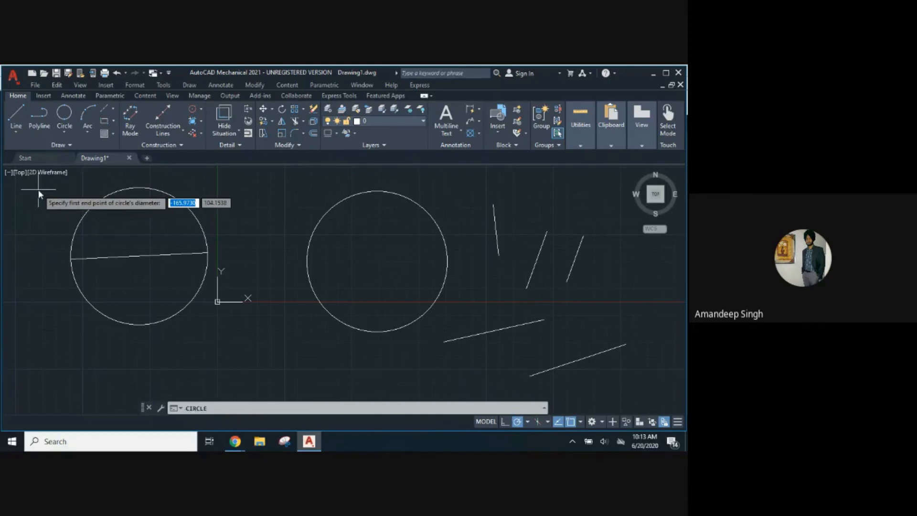
click(492, 205)
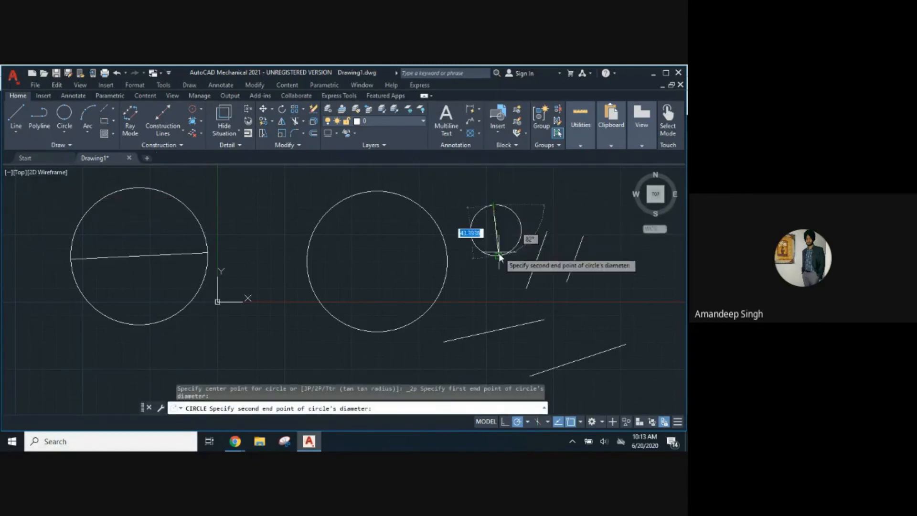
click(499, 254)
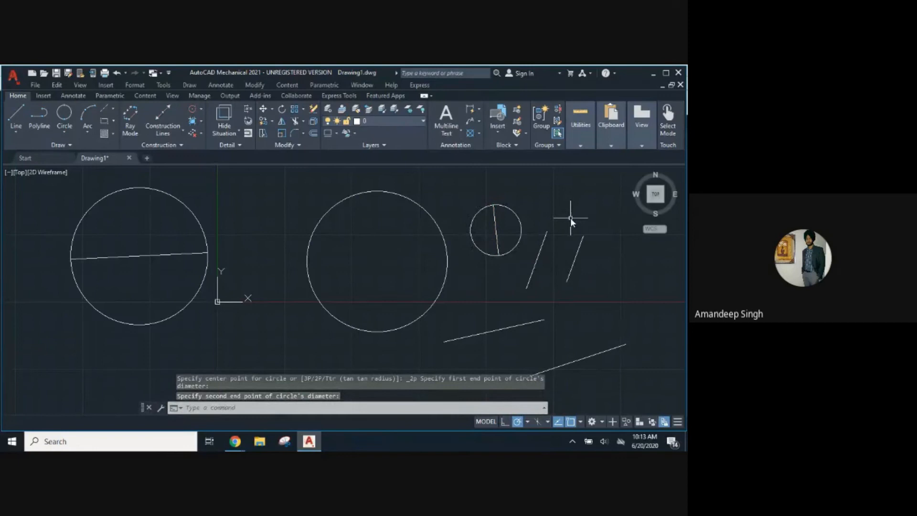
Draw a centre-radius circle on each of the other two steep lines, centred at the upper end and reaching the lower end.
key(Return)
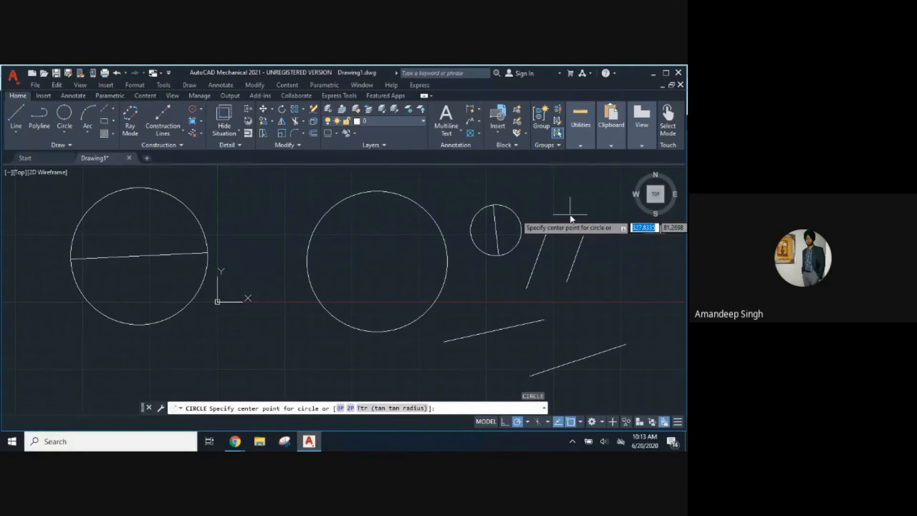
click(547, 233)
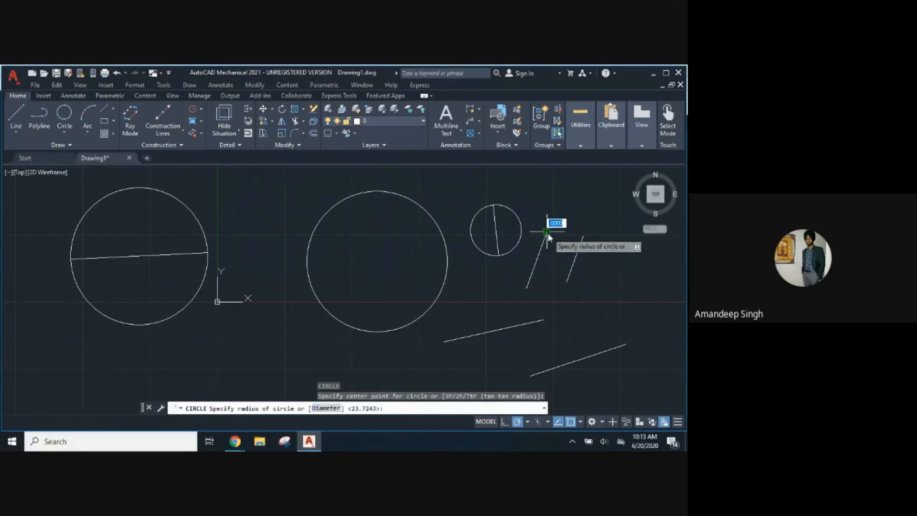
click(526, 289)
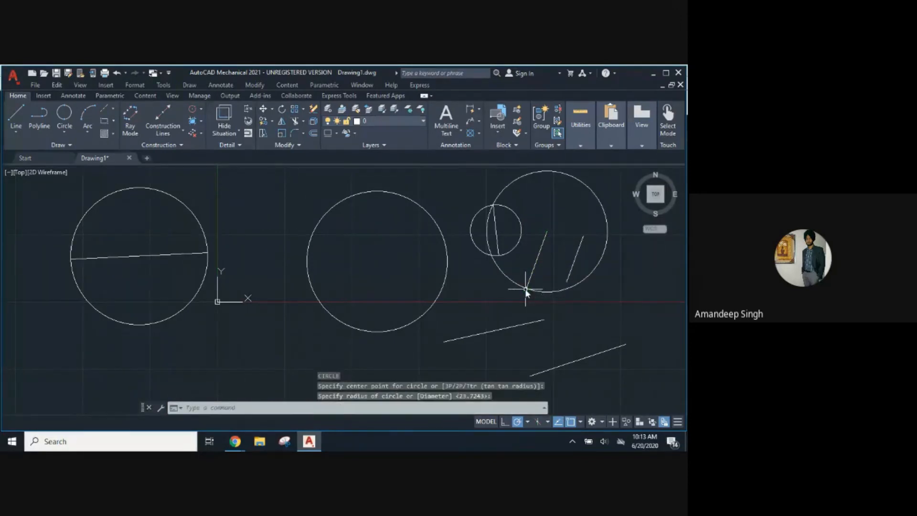
text(c)
key(Return)
click(584, 238)
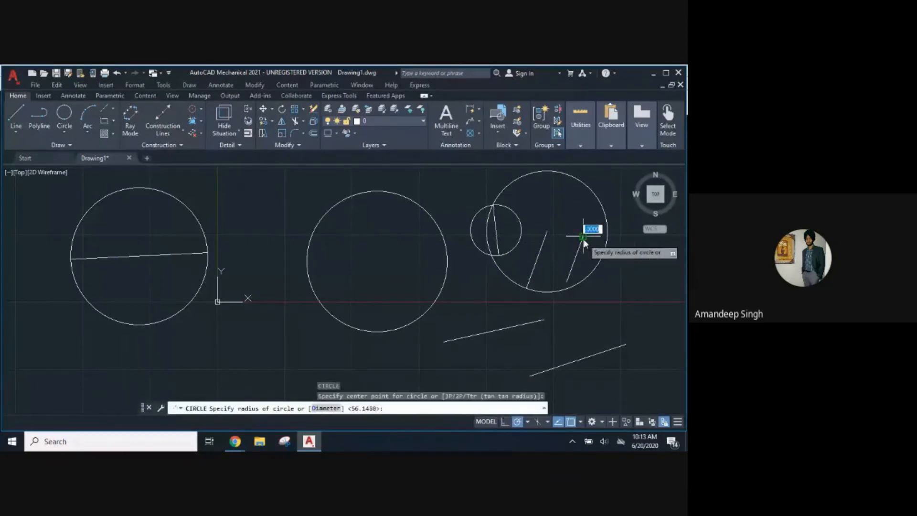
click(567, 281)
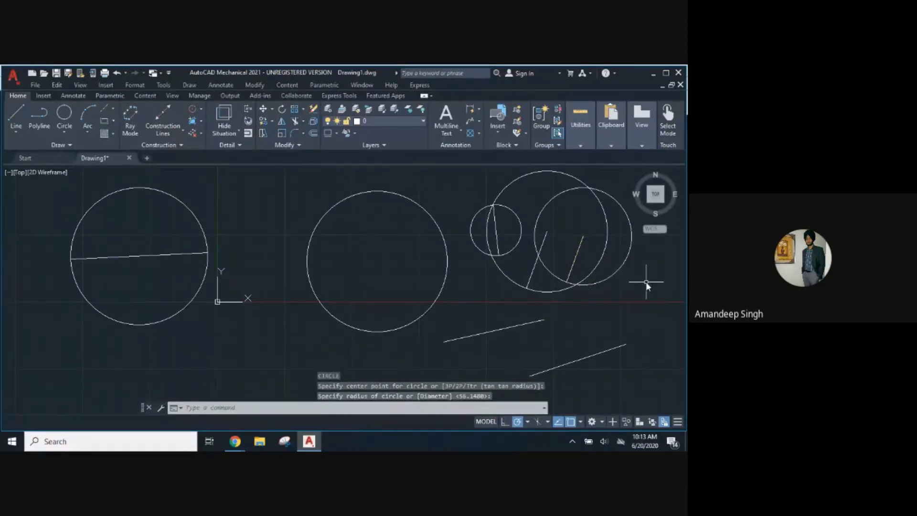
Draw two centre-radius circles from the gently rising lines: the upper line's right end and the lower line's left end as centres.
key(Return)
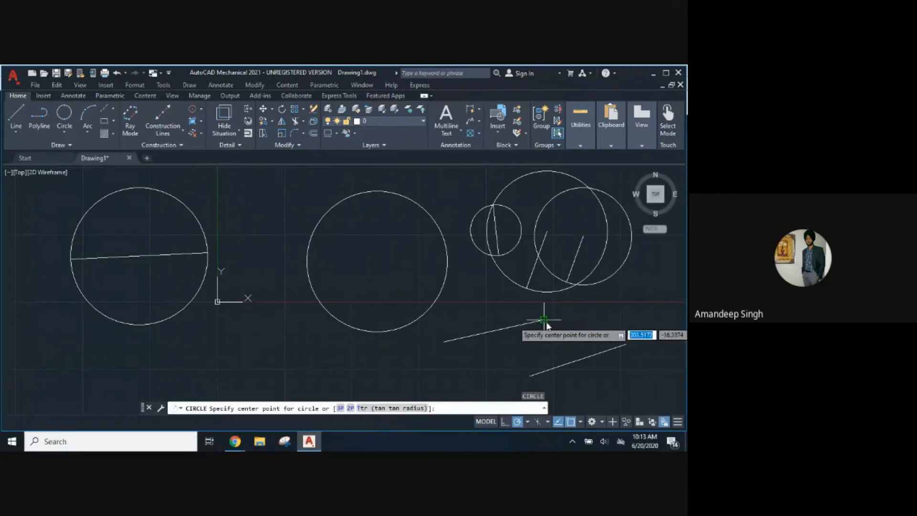
click(547, 325)
click(444, 341)
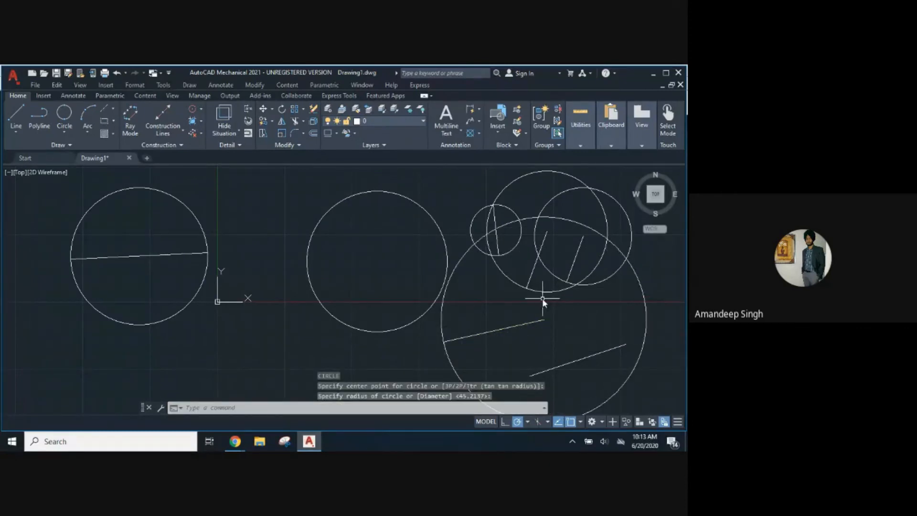
key(Return)
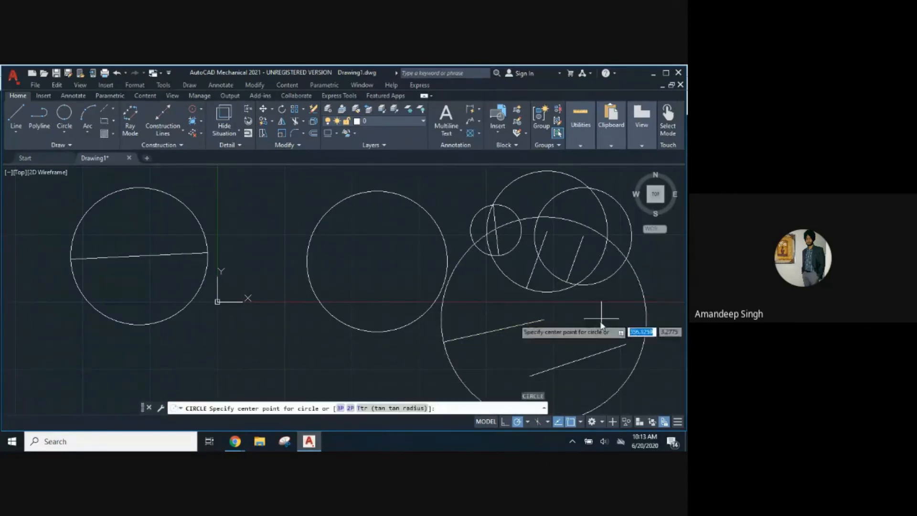
click(535, 373)
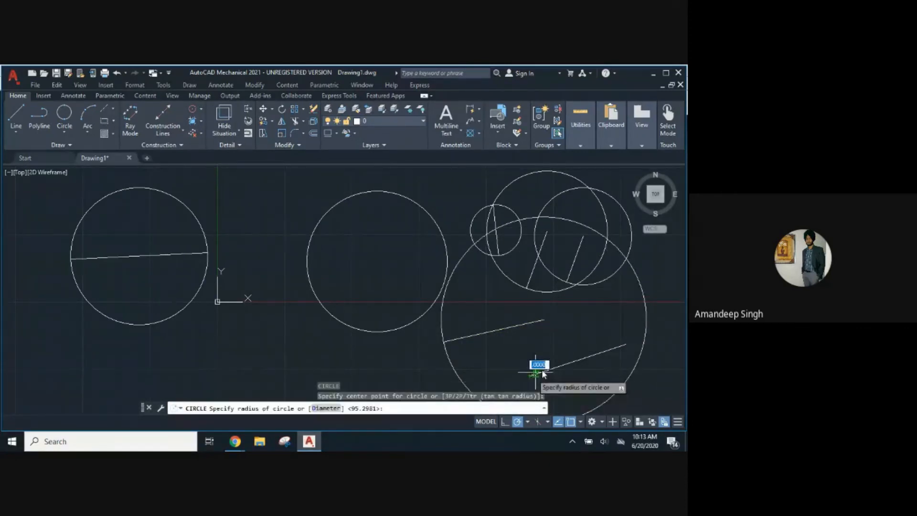
click(626, 344)
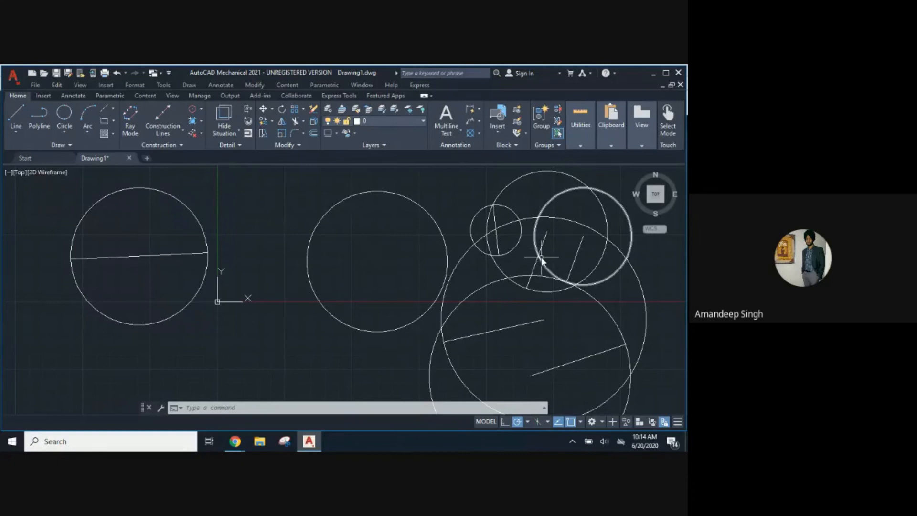
Draw another centre-radius circle centred at the right end of the upper gently rising line, reaching its left end.
text(c)
key(Return)
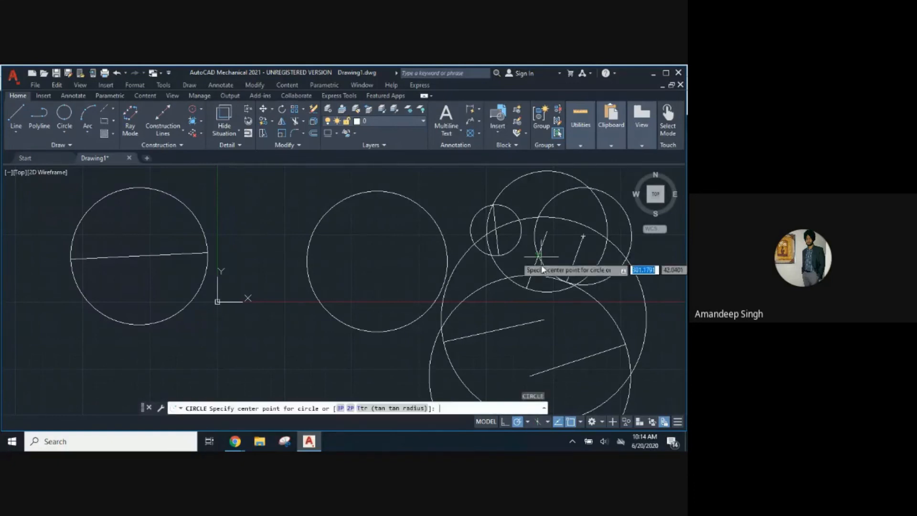
click(544, 319)
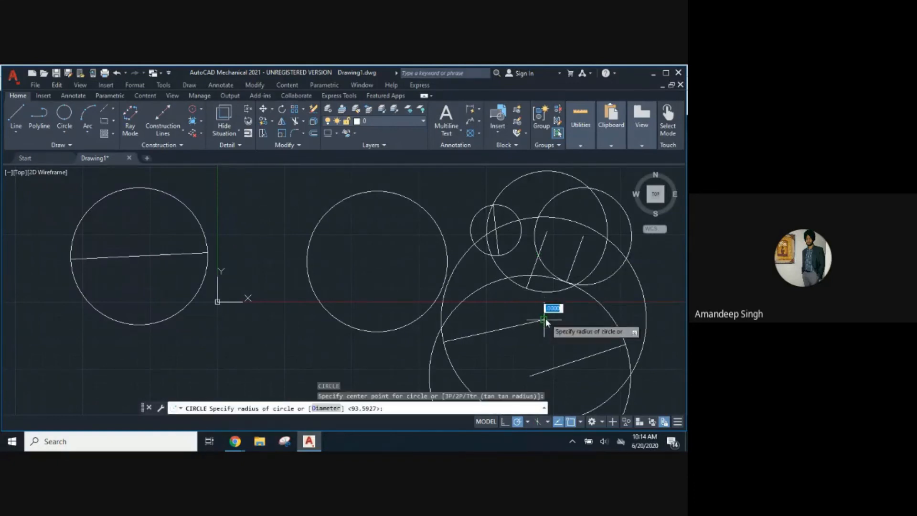
click(444, 342)
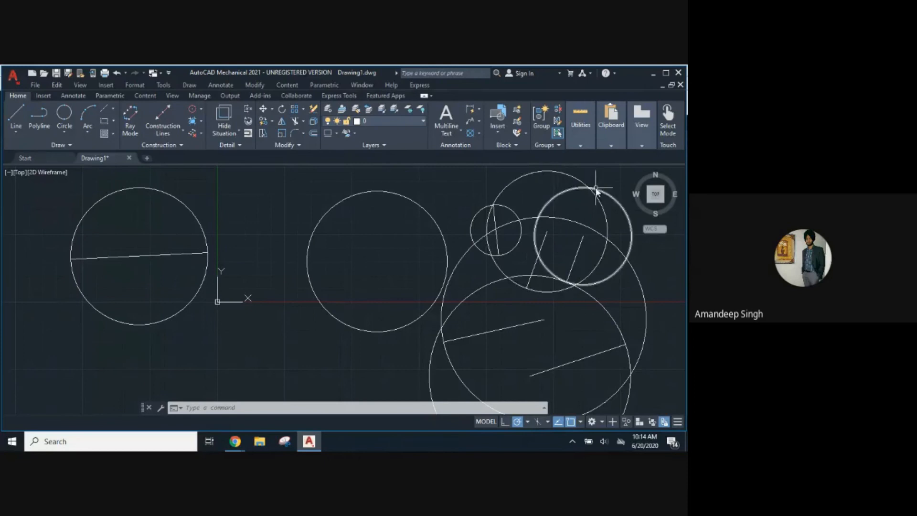
key(Escape)
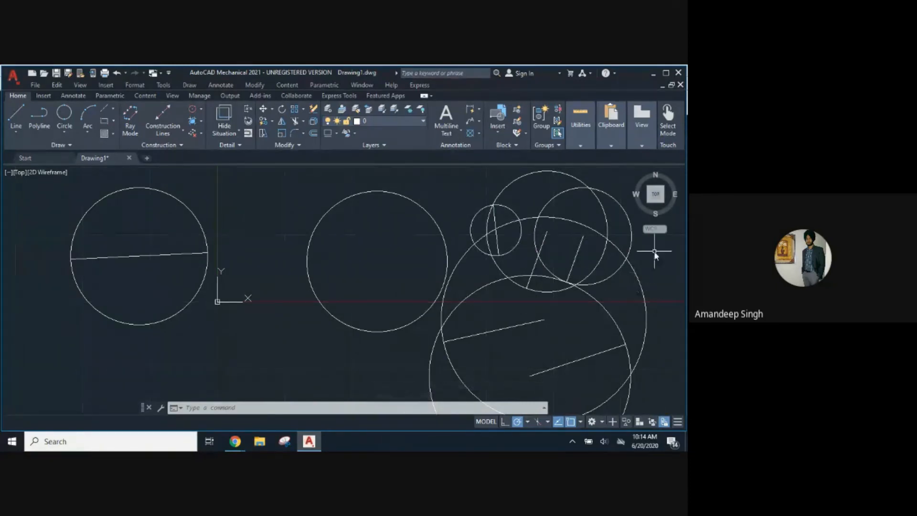
Delete the circles and lines with a crossing selection, except the smallest circle with its line and the lowest slanted line.
click(670, 256)
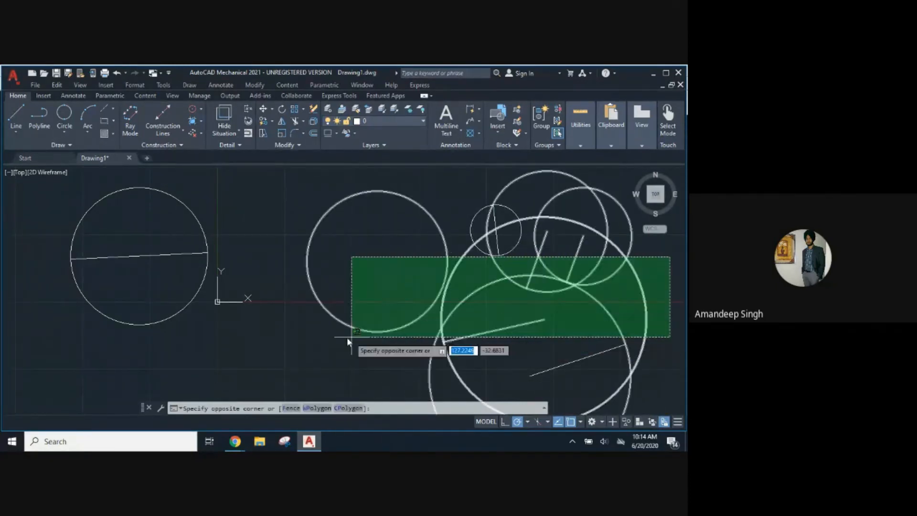
click(125, 329)
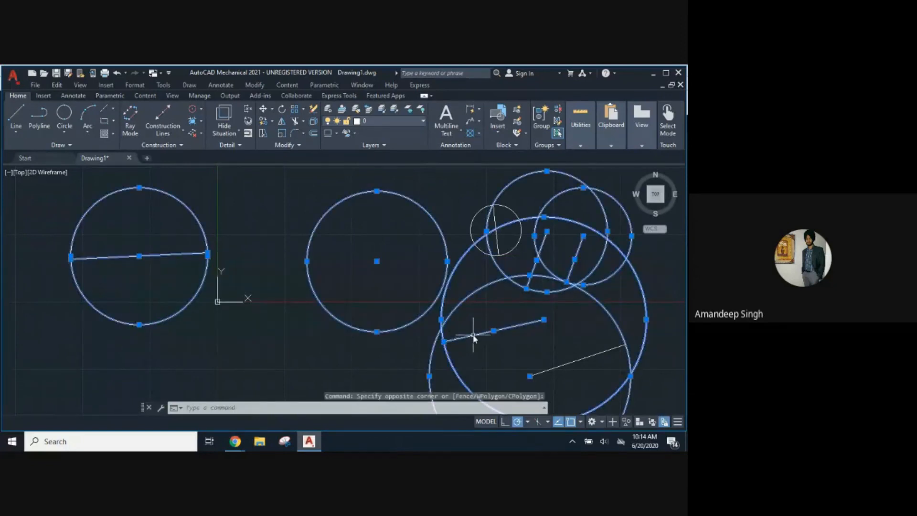
key(Delete)
click(568, 226)
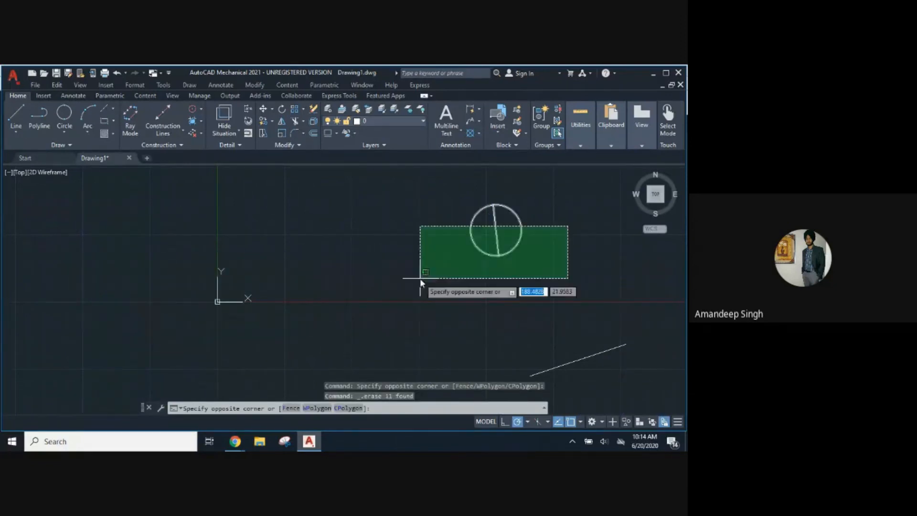
click(624, 282)
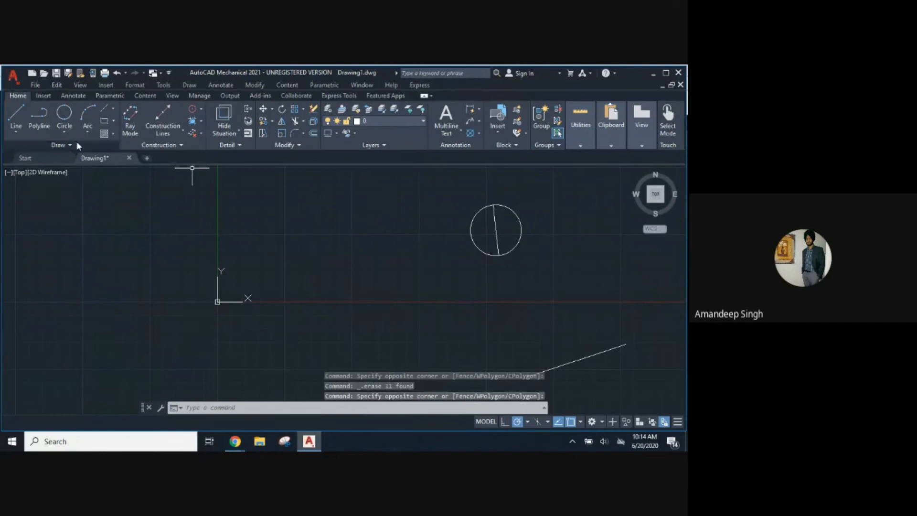
Draw a 2-Point circle that uses the end points of the remaining lowest slanted line as its diameter.
click(64, 131)
click(62, 190)
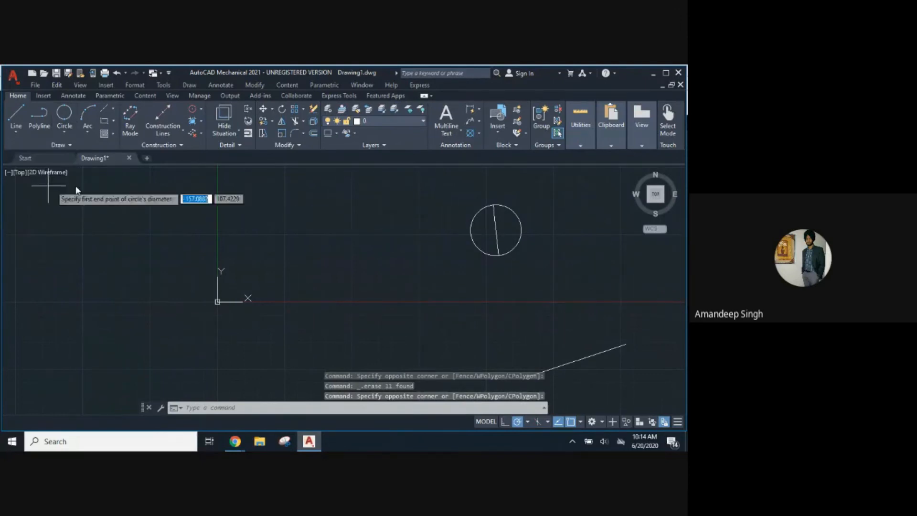
click(529, 375)
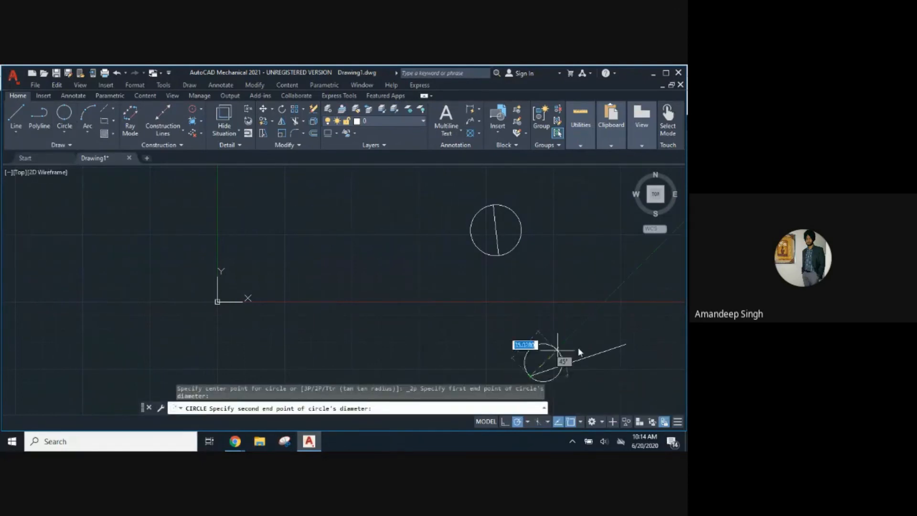
click(625, 344)
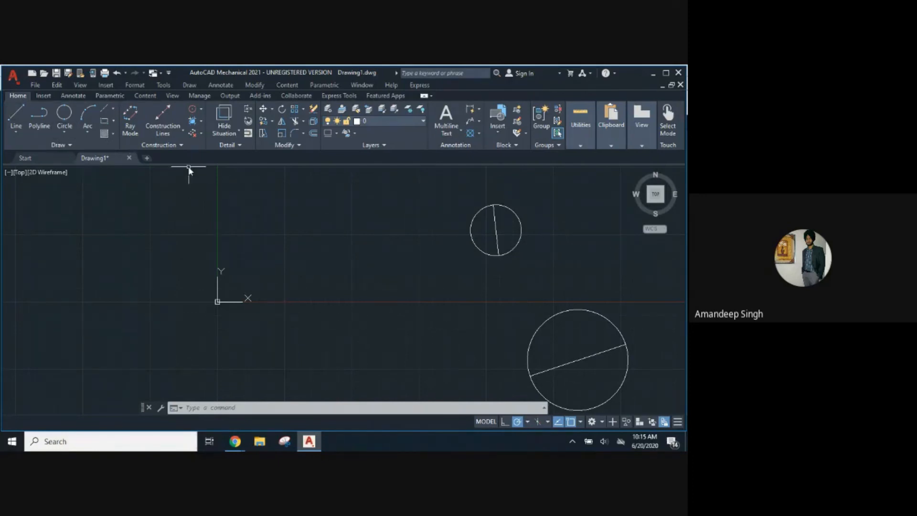
Draw a closed triangle with lines near the origin: a left side about 62 units long at 45°, a falling right side and a base.
click(65, 134)
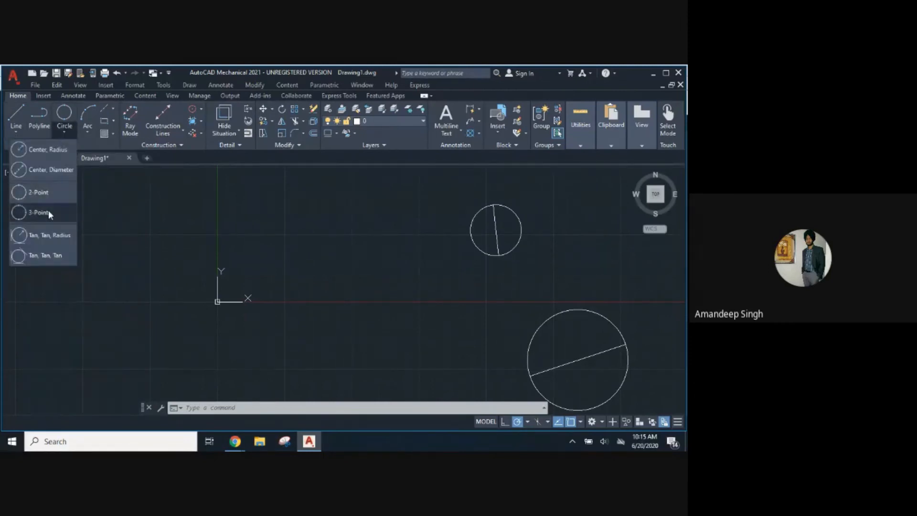
click(18, 122)
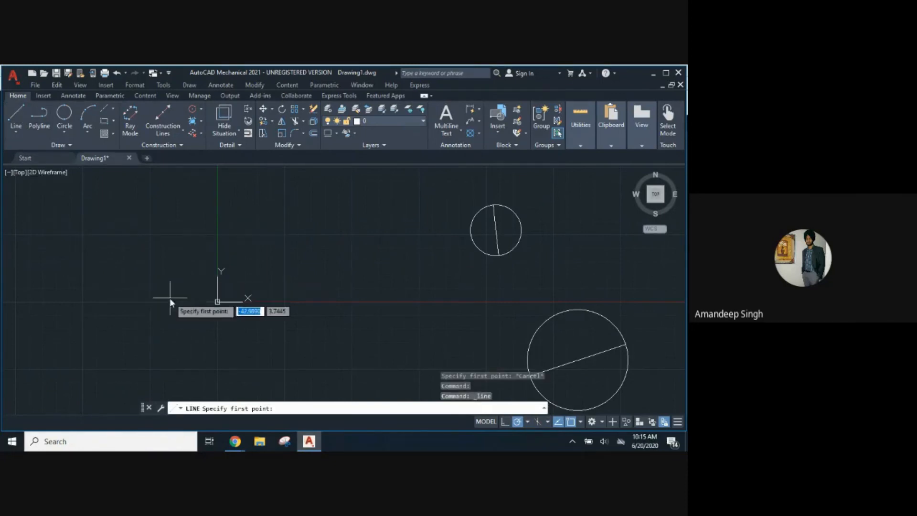
click(302, 280)
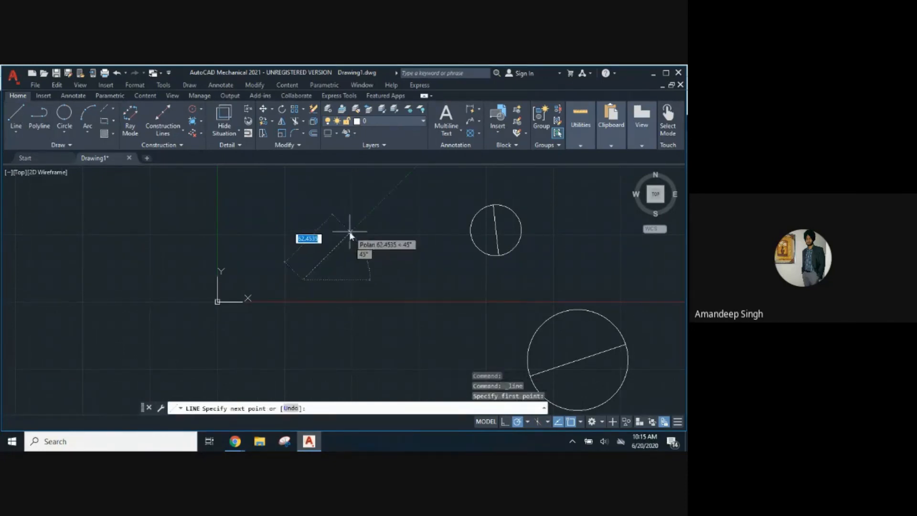
click(350, 232)
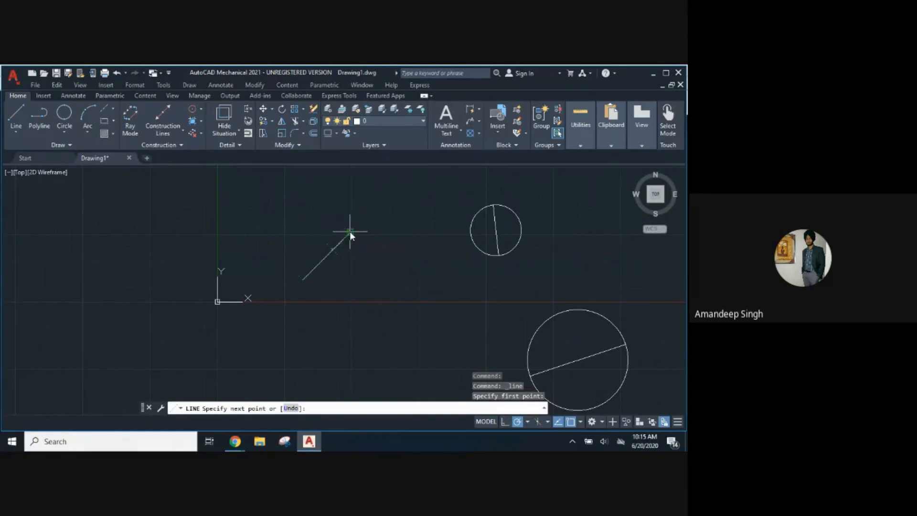
click(397, 280)
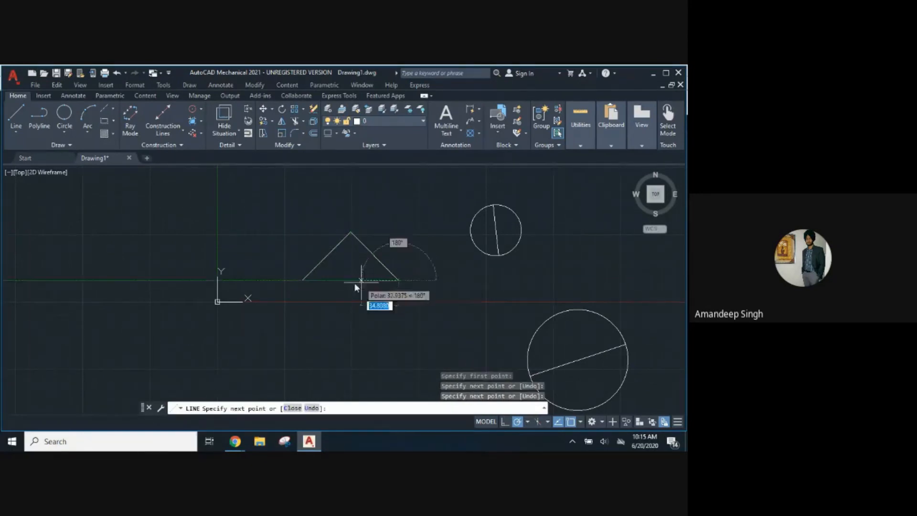
click(303, 280)
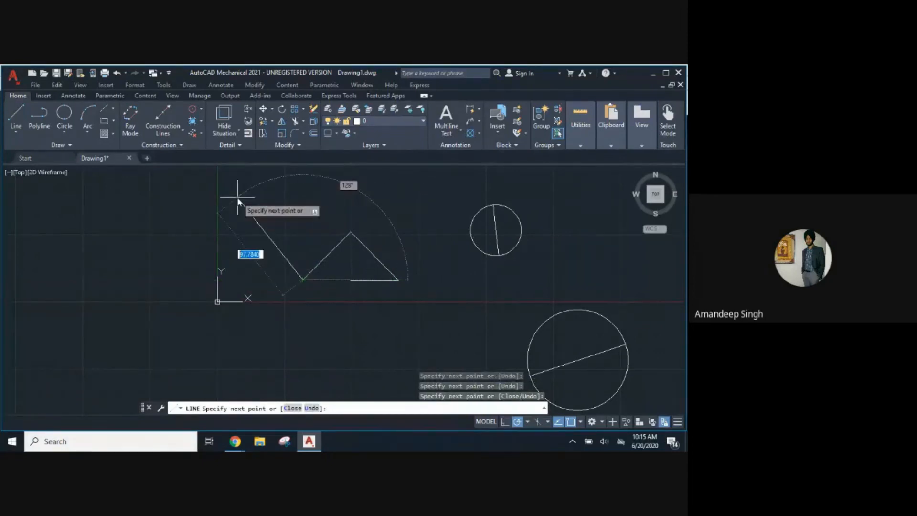
key(Escape)
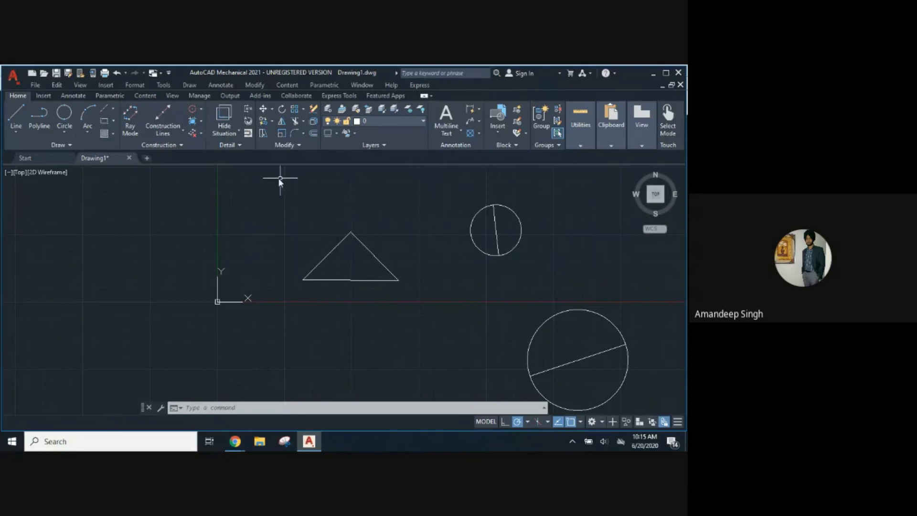
Draw a 3-Point circle through the triangle's left base corner, apex and right base corner.
click(70, 133)
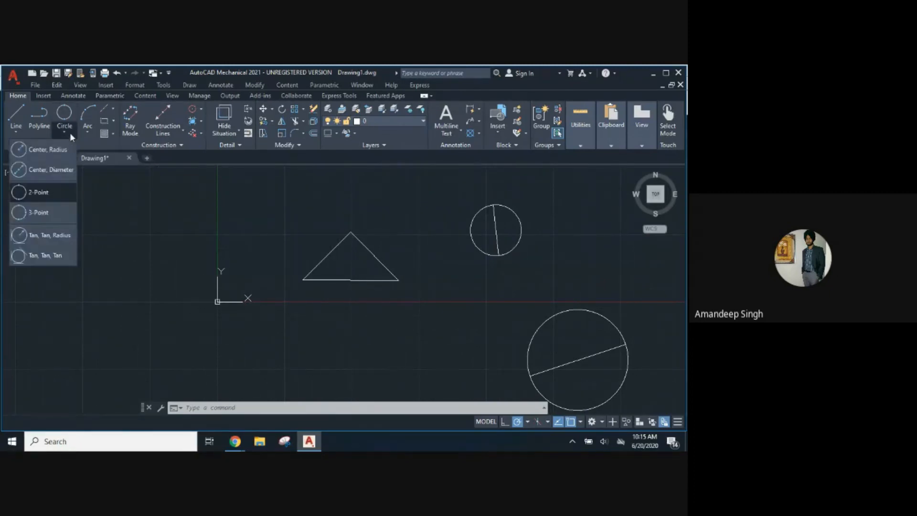
click(42, 196)
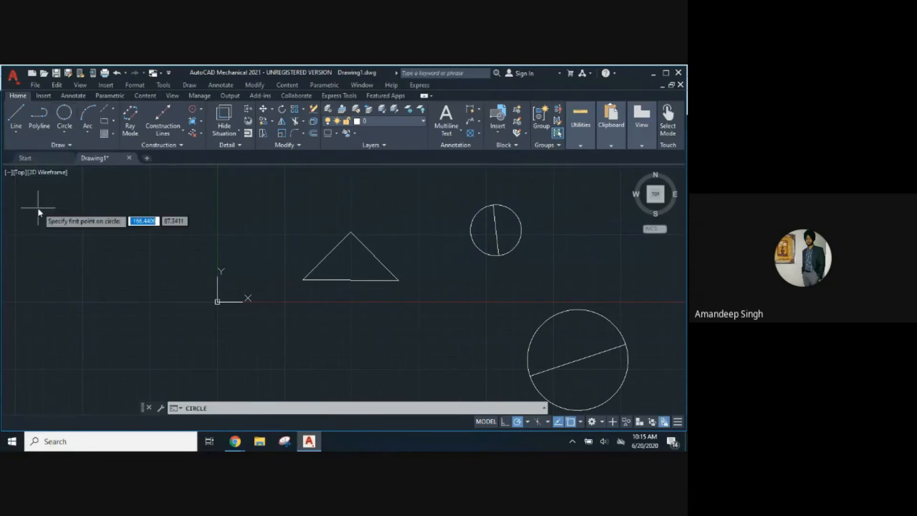
click(302, 279)
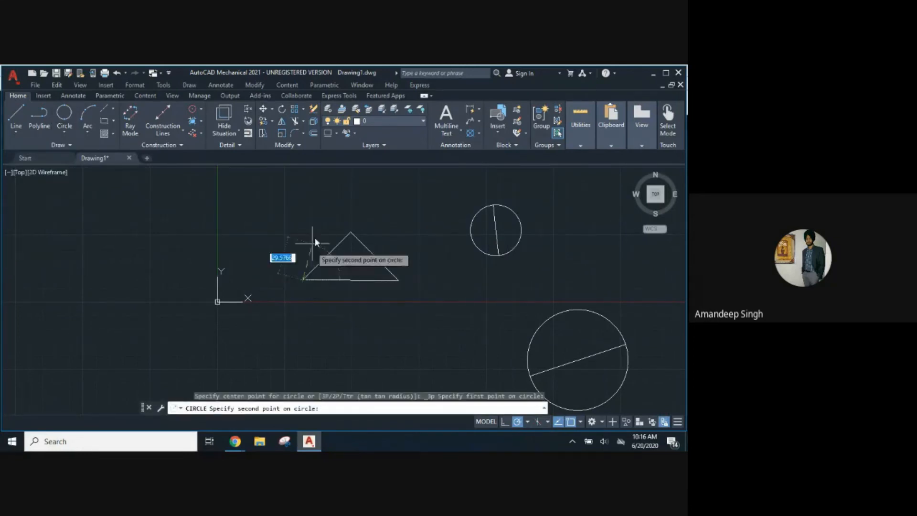
click(350, 232)
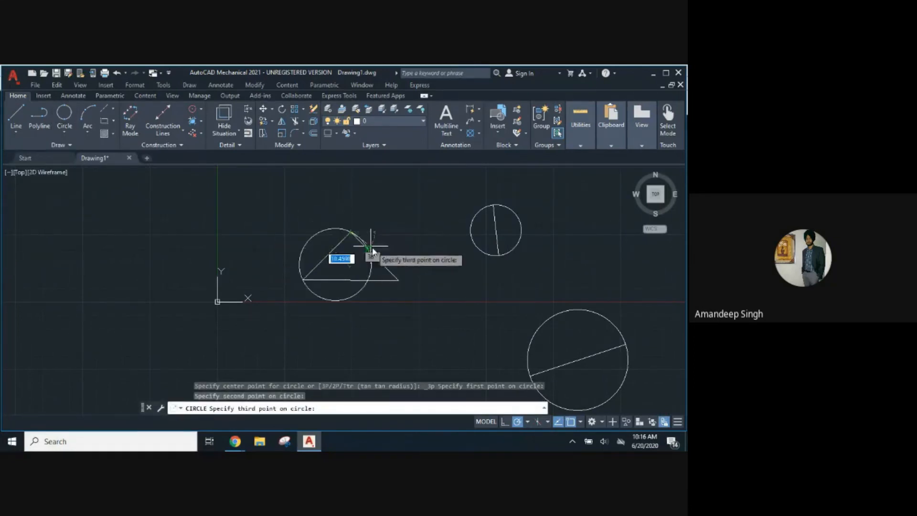
click(398, 280)
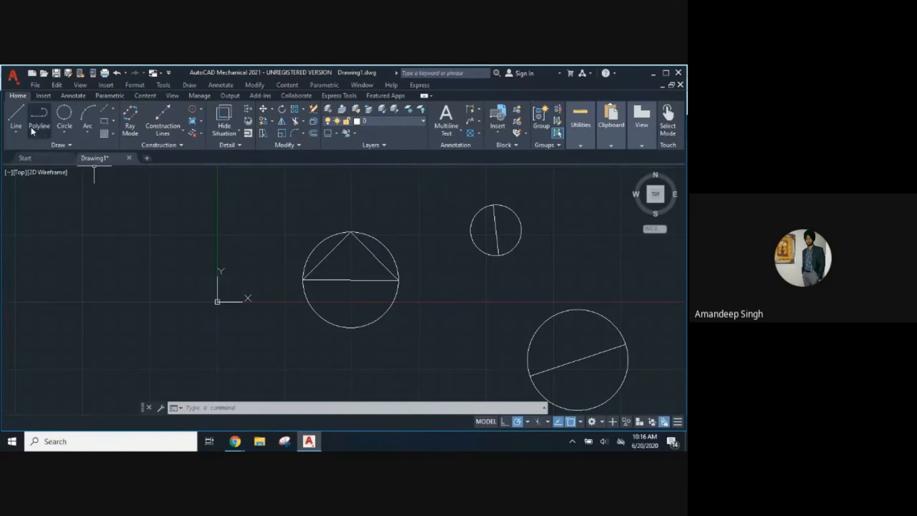
Draw a closed four-sided outline left of the origin with a horizontal upper side about 98 units long, a vertical right side and a slanted left side.
click(16, 117)
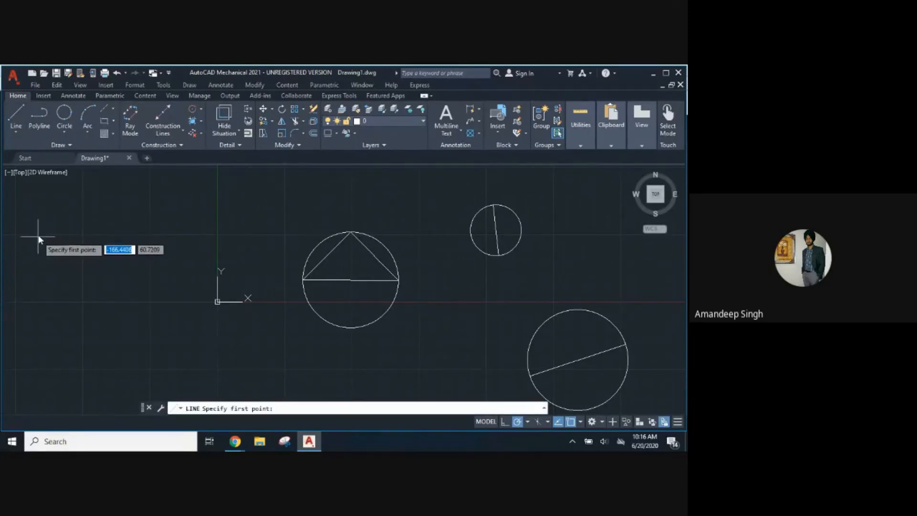
click(63, 214)
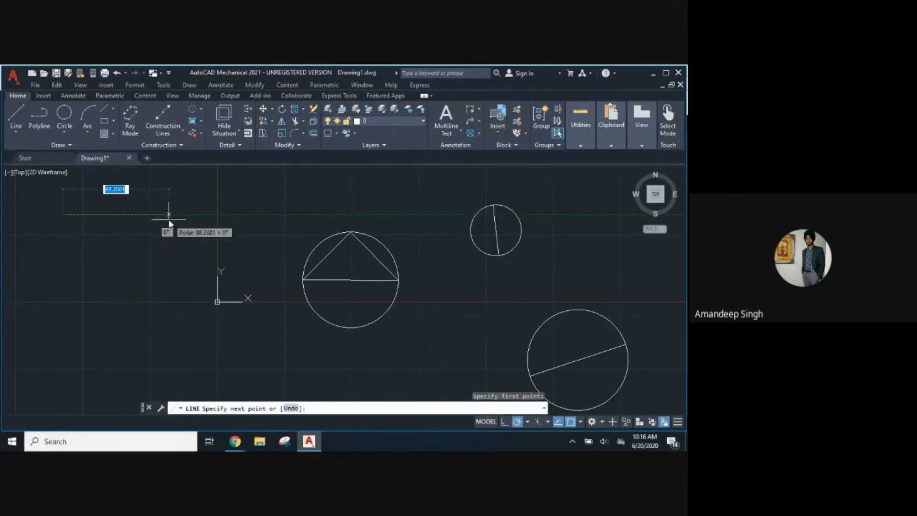
click(168, 214)
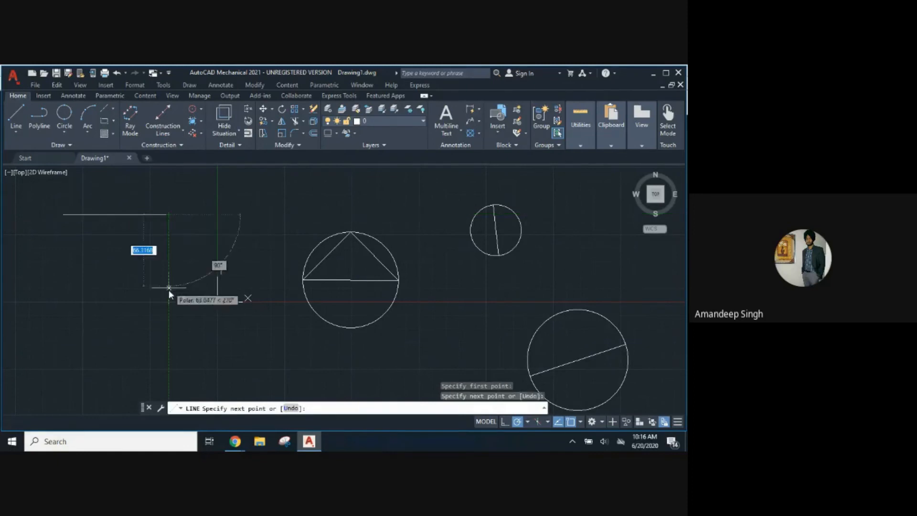
click(169, 325)
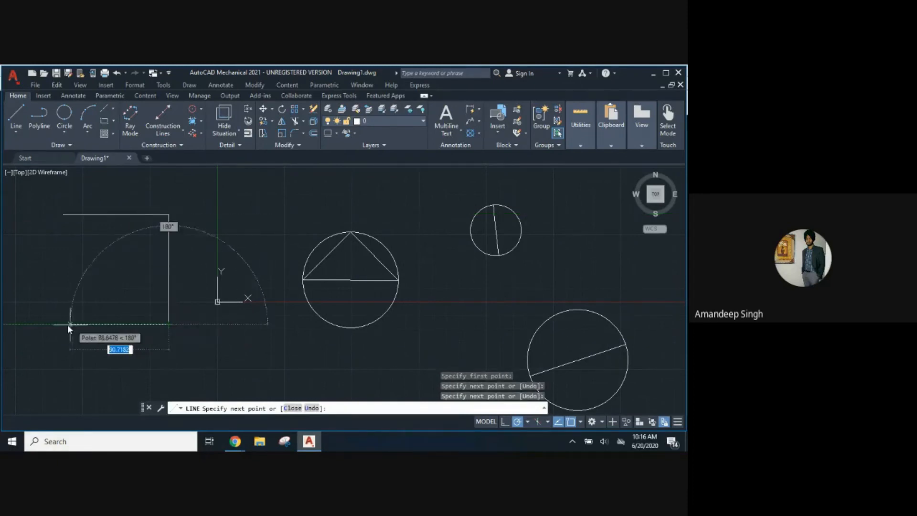
click(47, 325)
click(63, 214)
key(Escape)
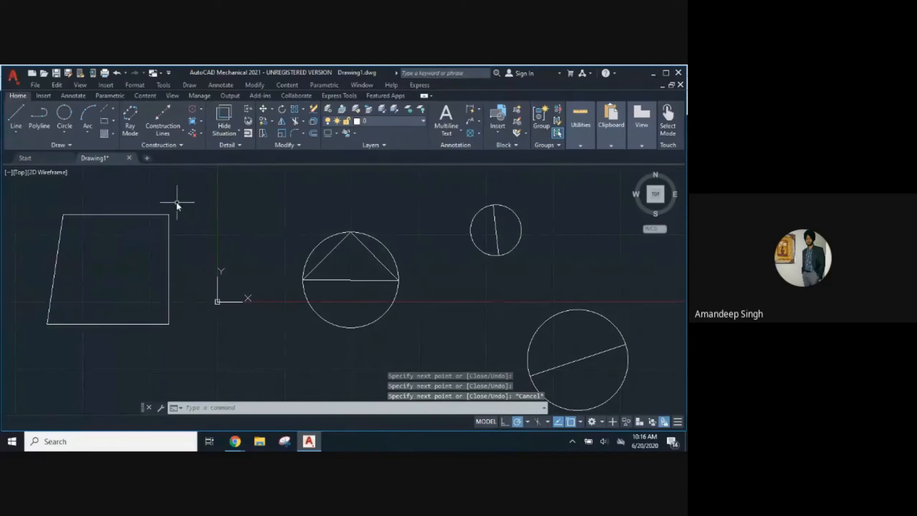
Draw a 3-Point circle through the four-sided outline's upper left, lower right and upper right corners.
click(69, 130)
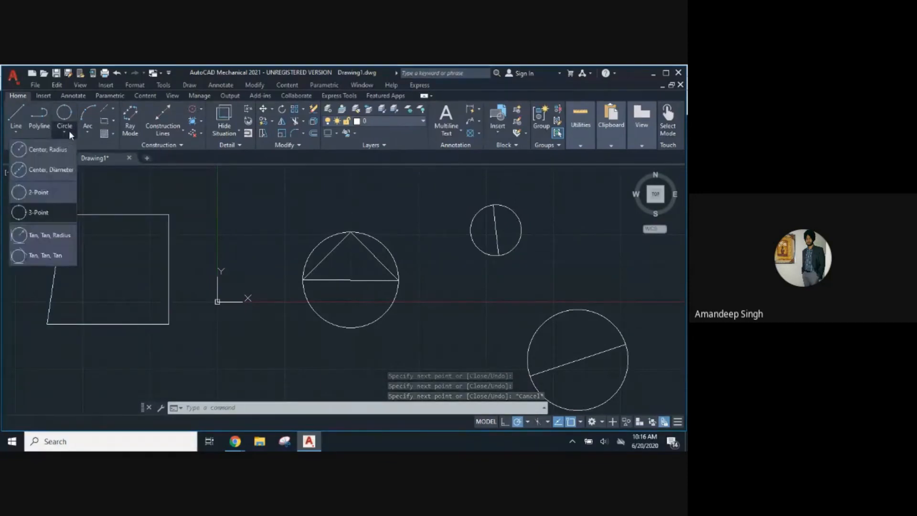
click(52, 209)
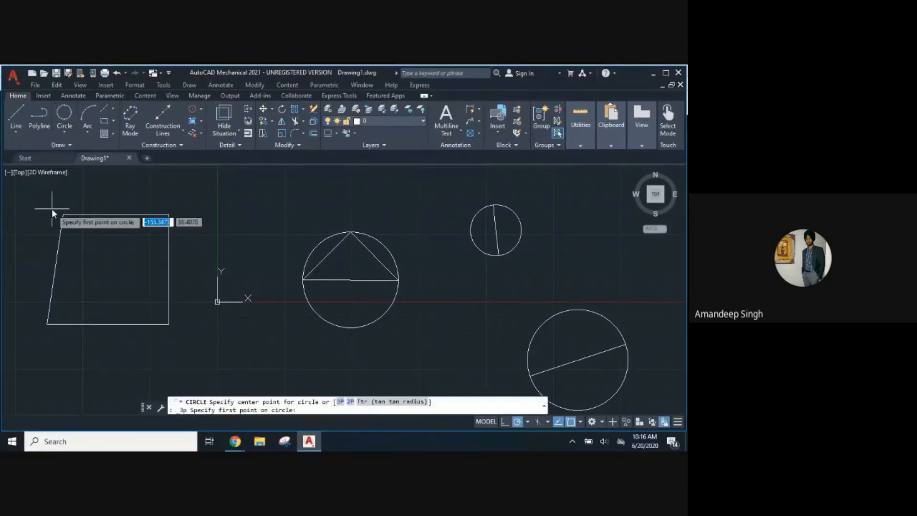
click(63, 215)
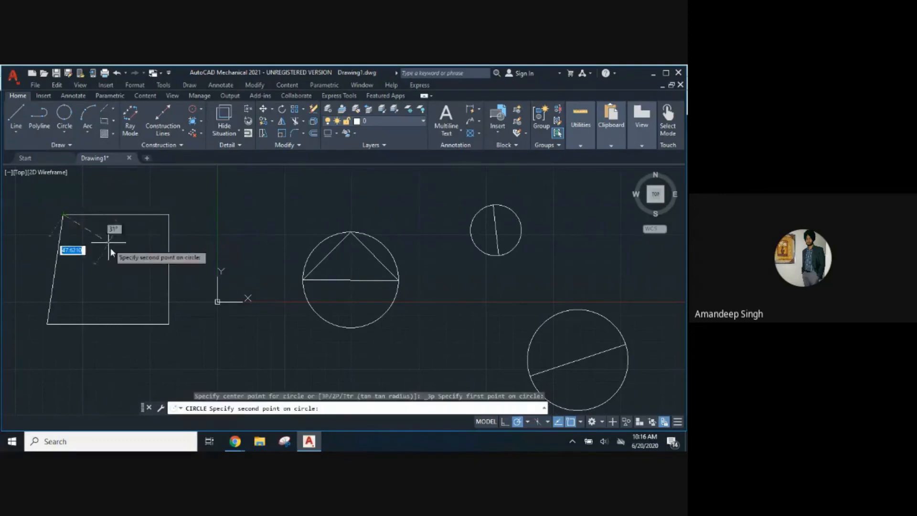
click(168, 324)
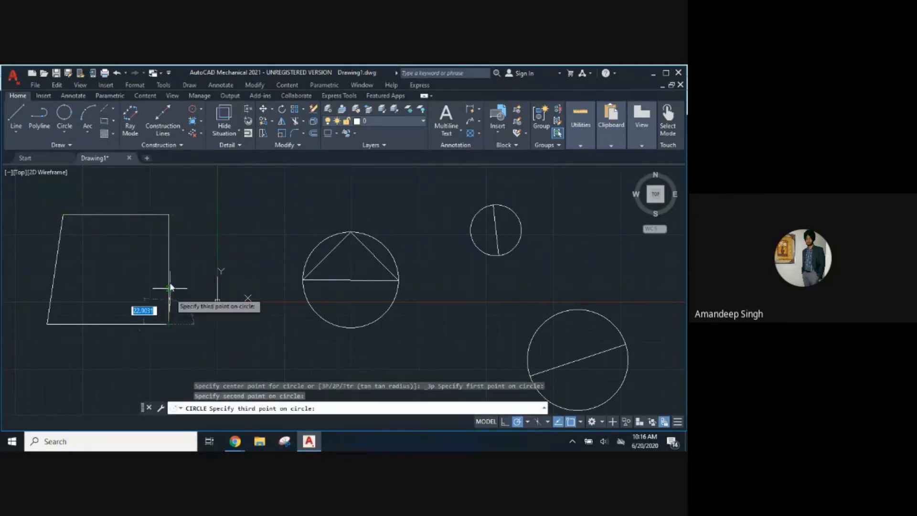
click(170, 214)
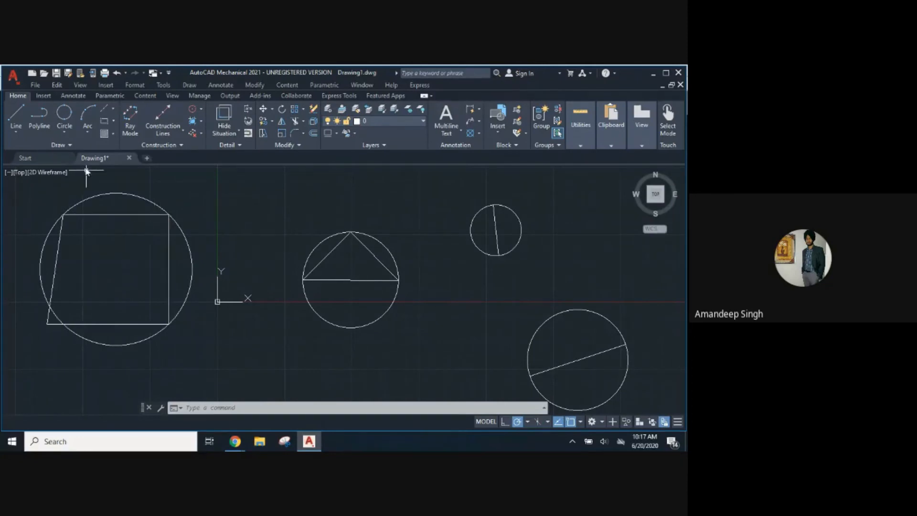
Check the Tangent object snap and draw a Tan, Tan, Tan circle inside the four-sided outline, tangent to its upper, right and lower sides.
click(65, 132)
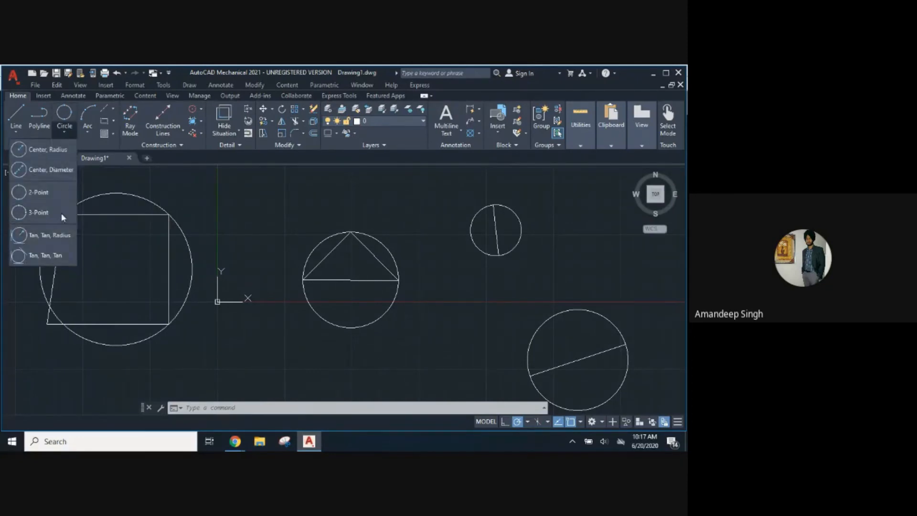
click(47, 257)
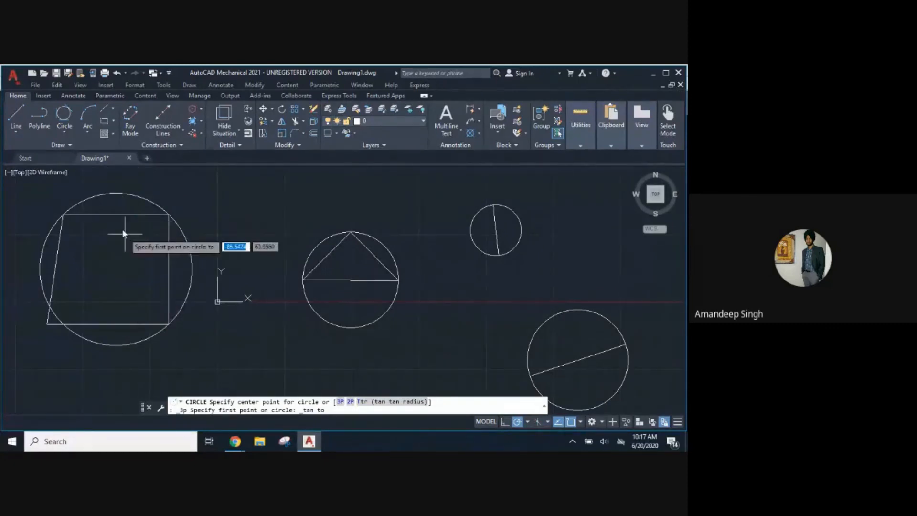
click(580, 423)
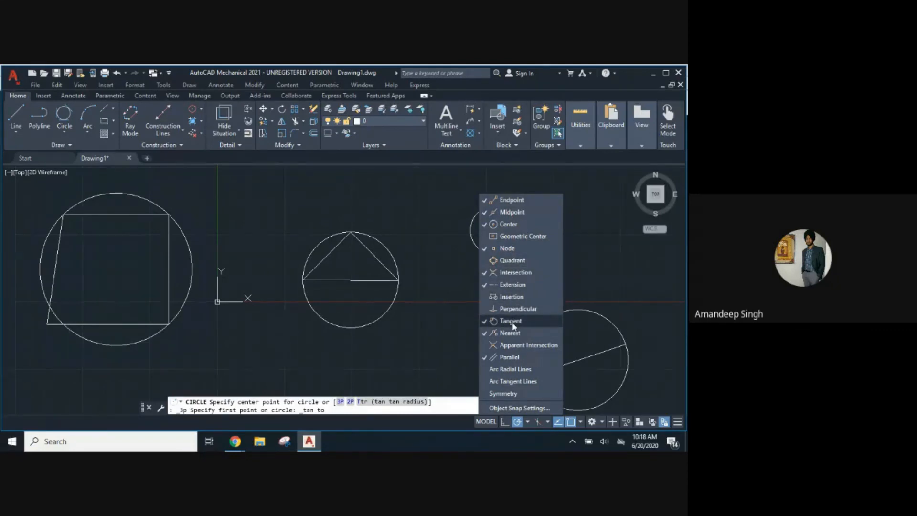
click(439, 328)
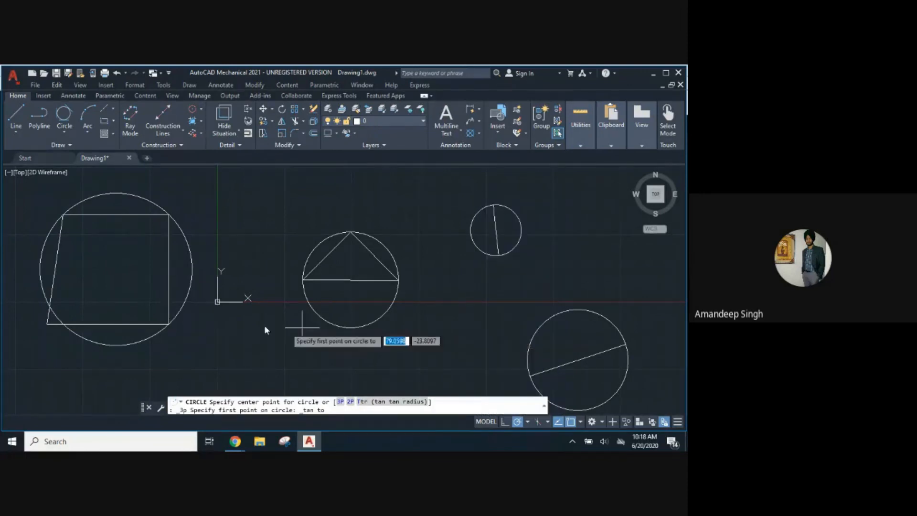
click(115, 221)
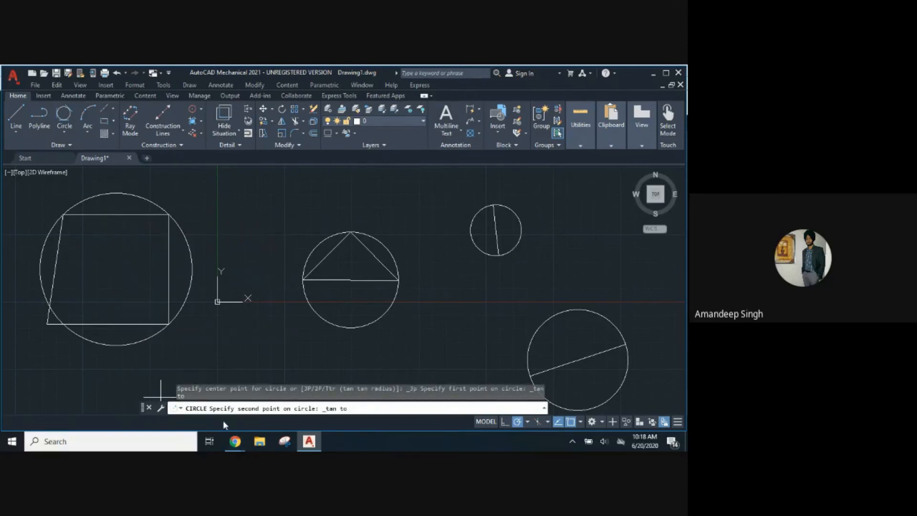
click(169, 273)
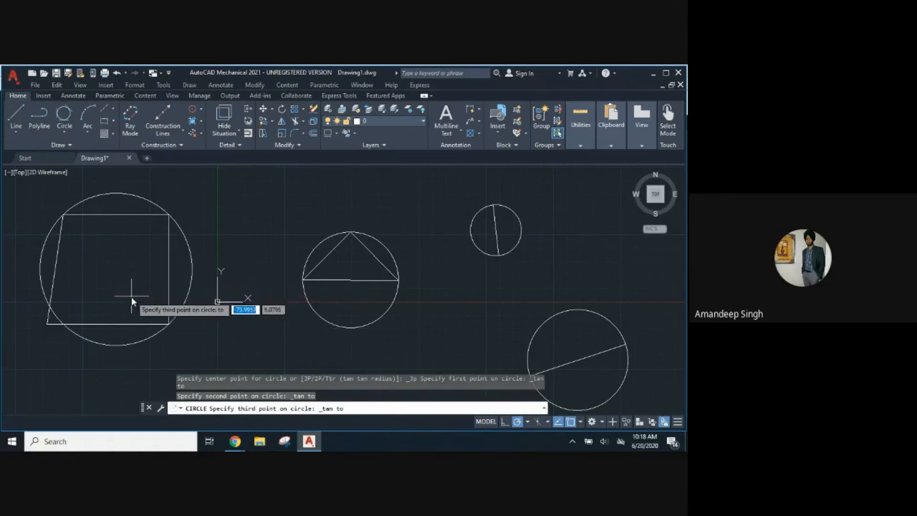
click(124, 325)
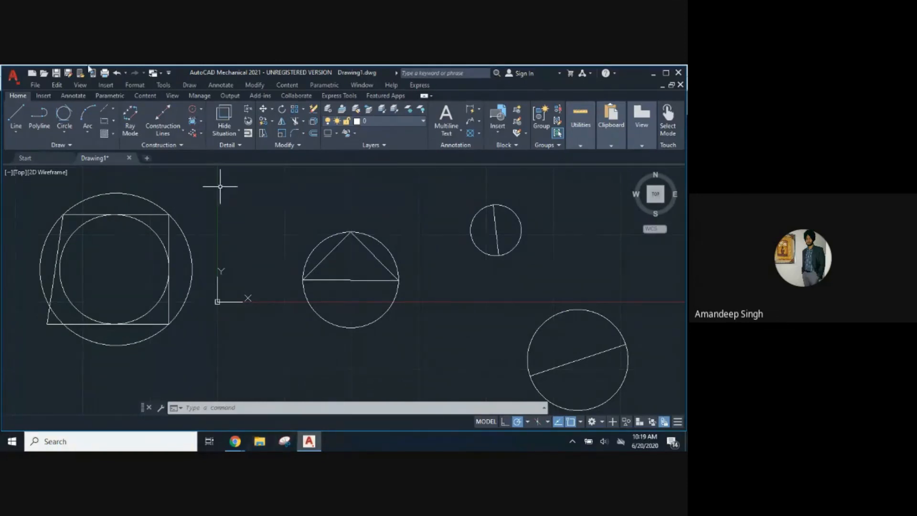
click(67, 131)
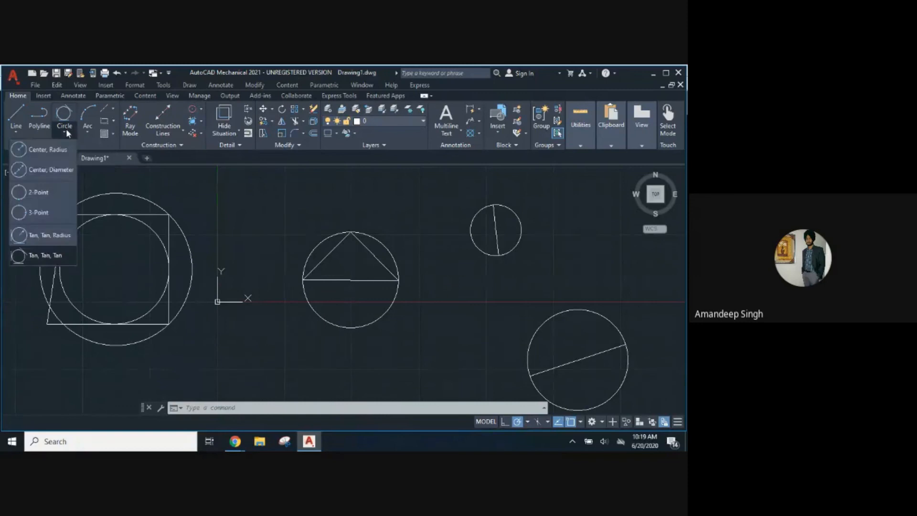
click(35, 242)
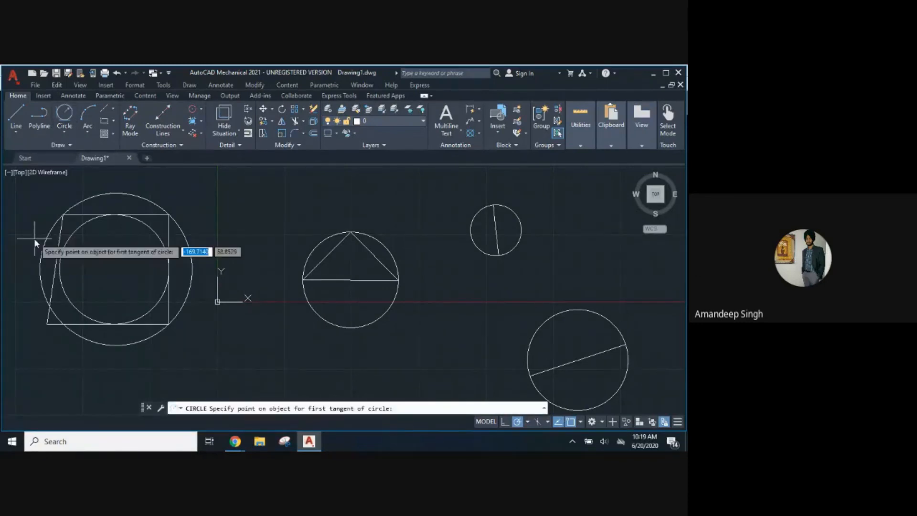
click(373, 281)
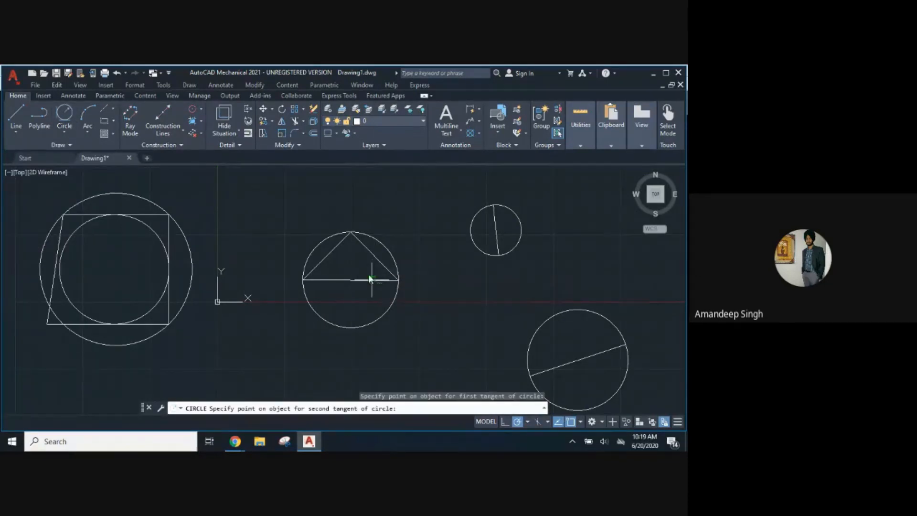
click(379, 259)
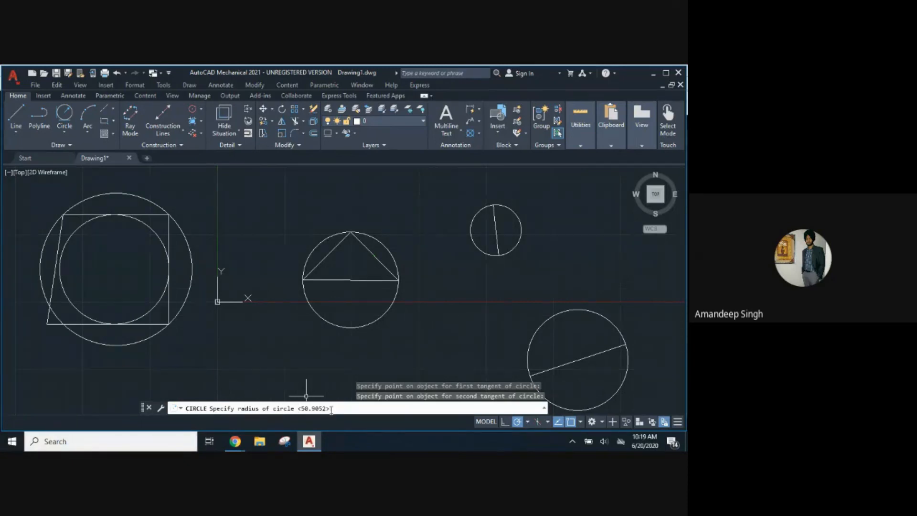
key(Escape)
Draw a Tan, Tan, Radius circle of radius 10 tangent to the triangle's base and right side.
click(65, 129)
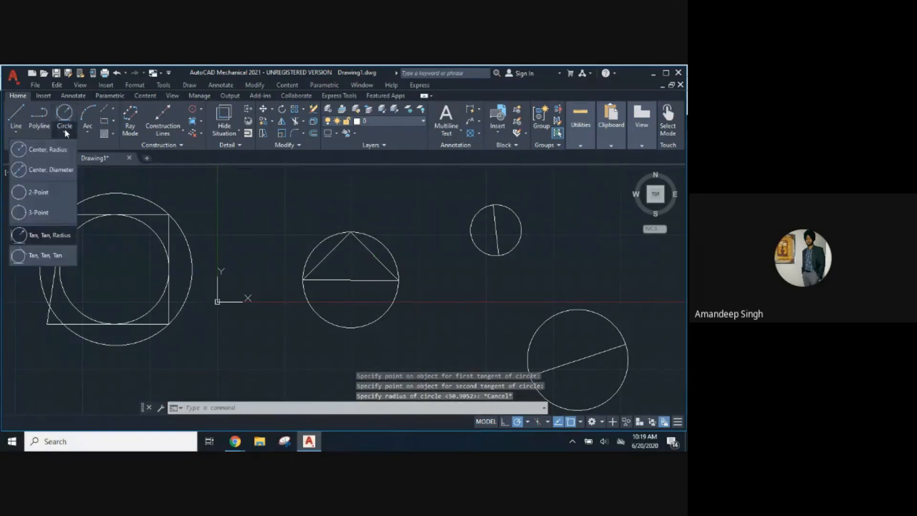
click(46, 235)
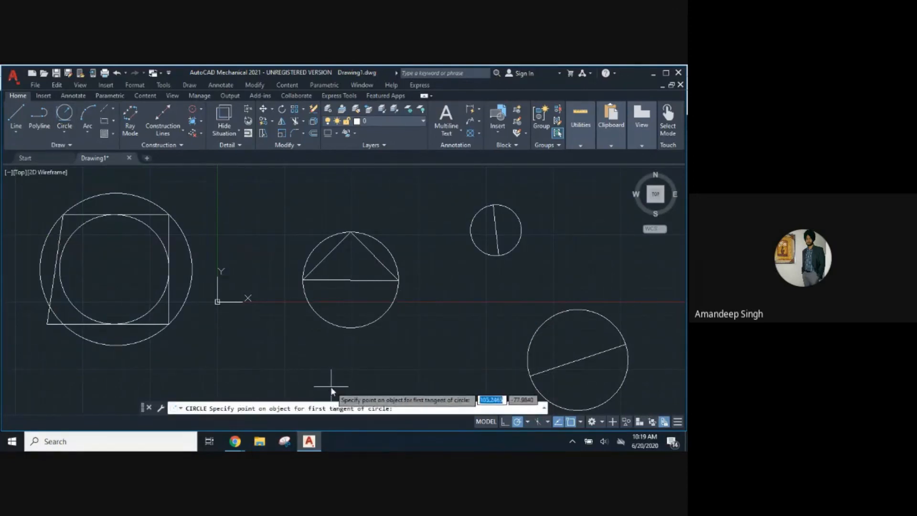
click(357, 280)
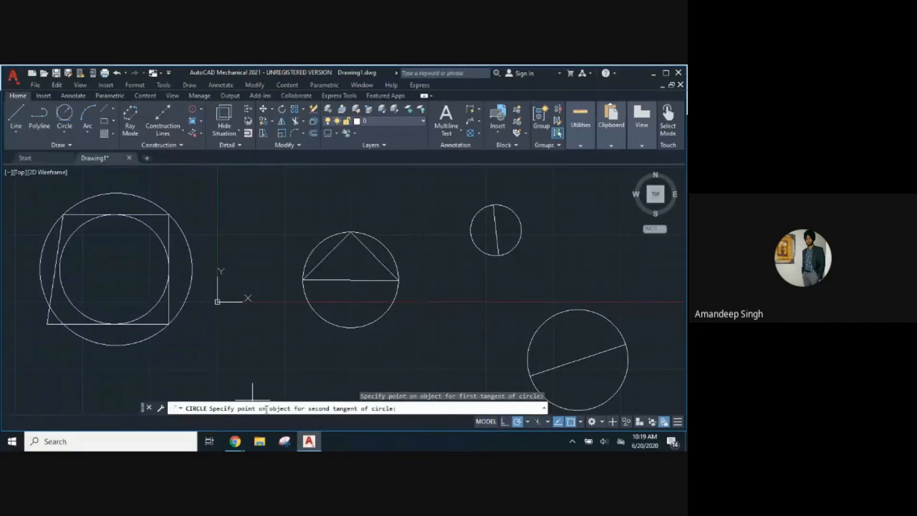
click(375, 262)
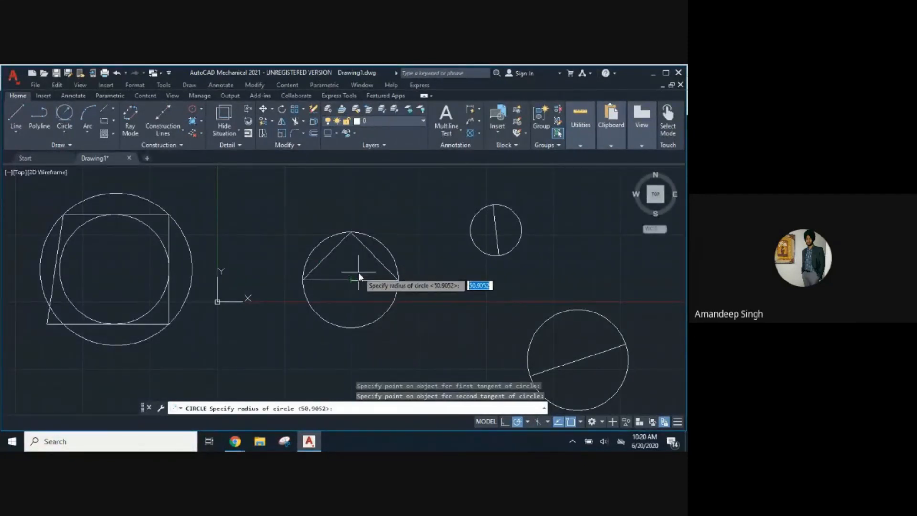
text(10)
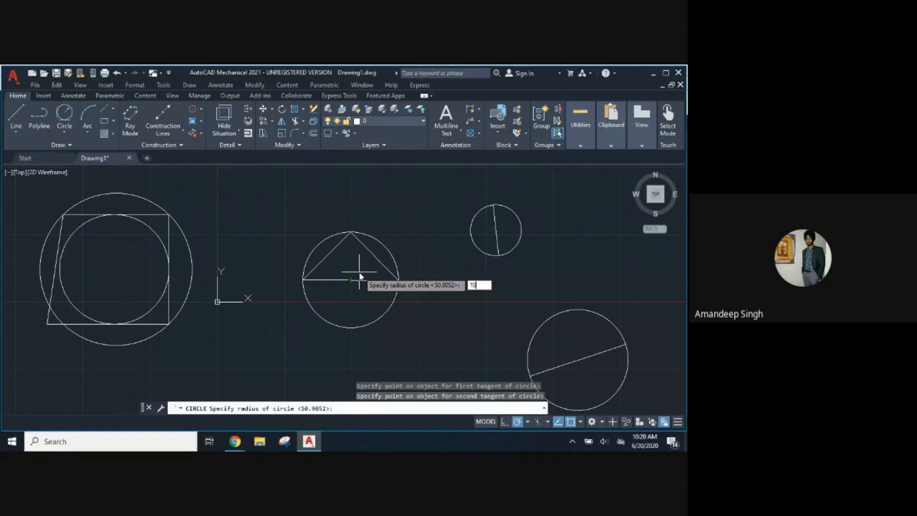
key(Return)
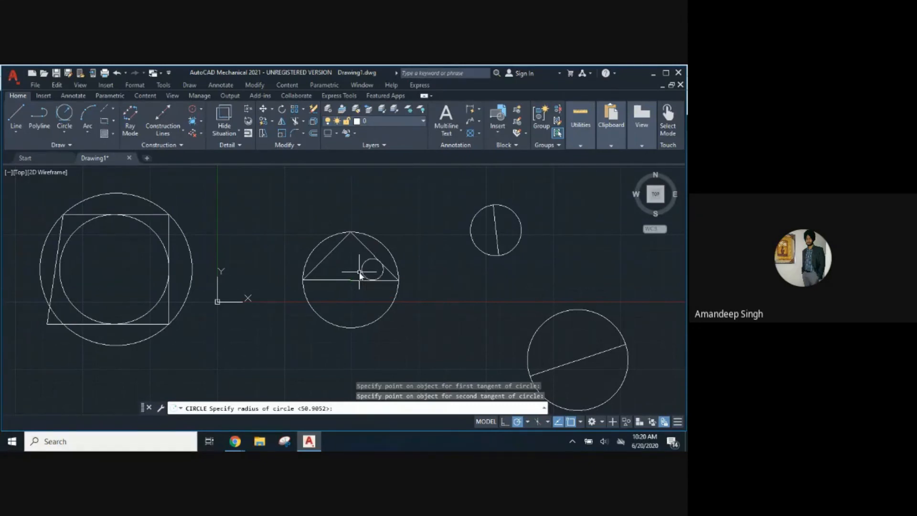